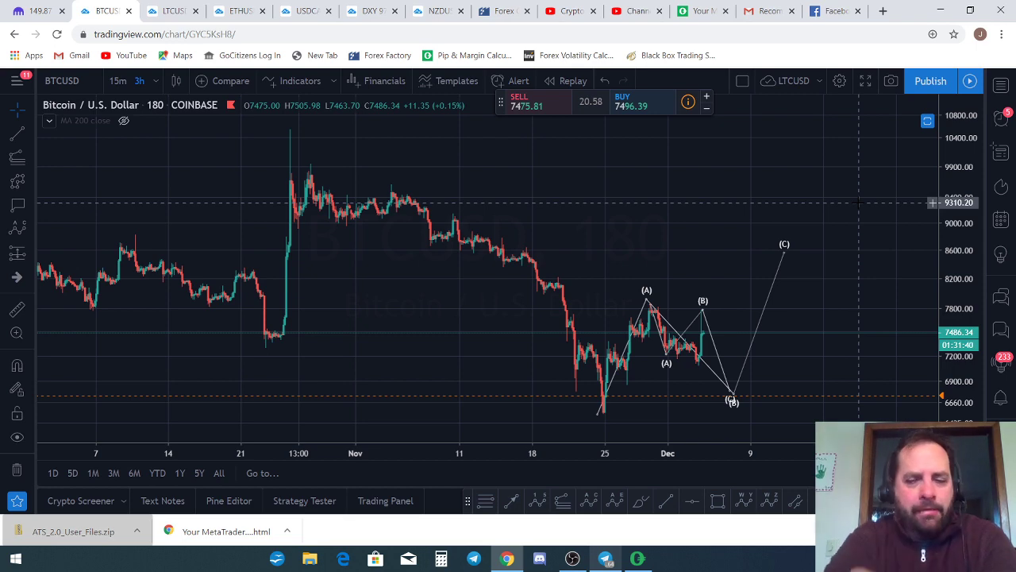
- Switch the BTCUSD chart to the 1-hour interval, with the late-November low and projected waves in view
{"action": "scroll", "coordinate": [567, 219], "scroll_direction": "down", "scroll_amount": 6}
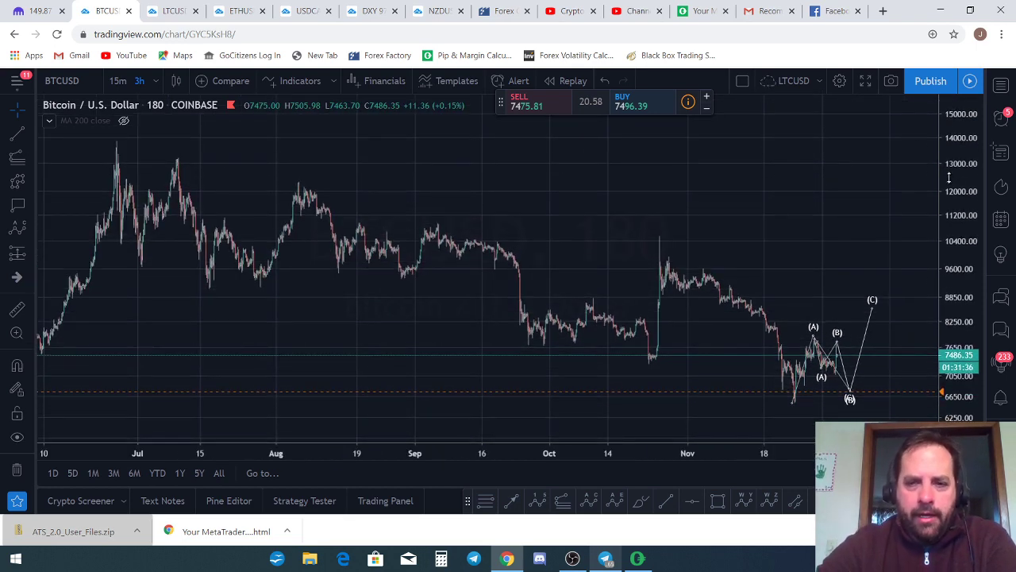
{"action": "scroll", "coordinate": [741, 187], "scroll_direction": "down", "scroll_amount": 3}
{"action": "left_click_drag", "start_coordinate": [741, 187], "coordinate": [734, 183]}
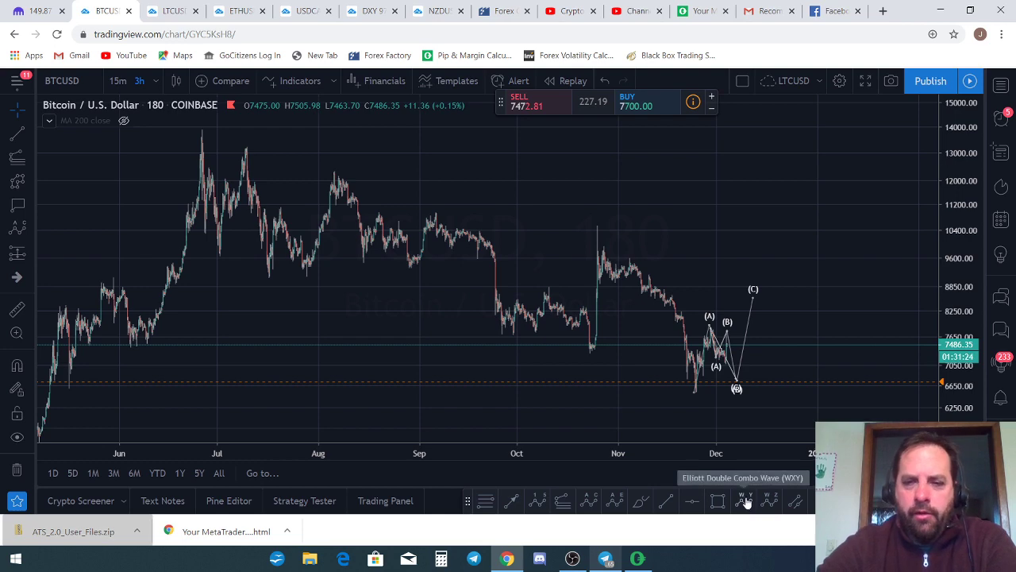
{"action": "scroll", "coordinate": [848, 312], "scroll_direction": "up", "scroll_amount": 4}
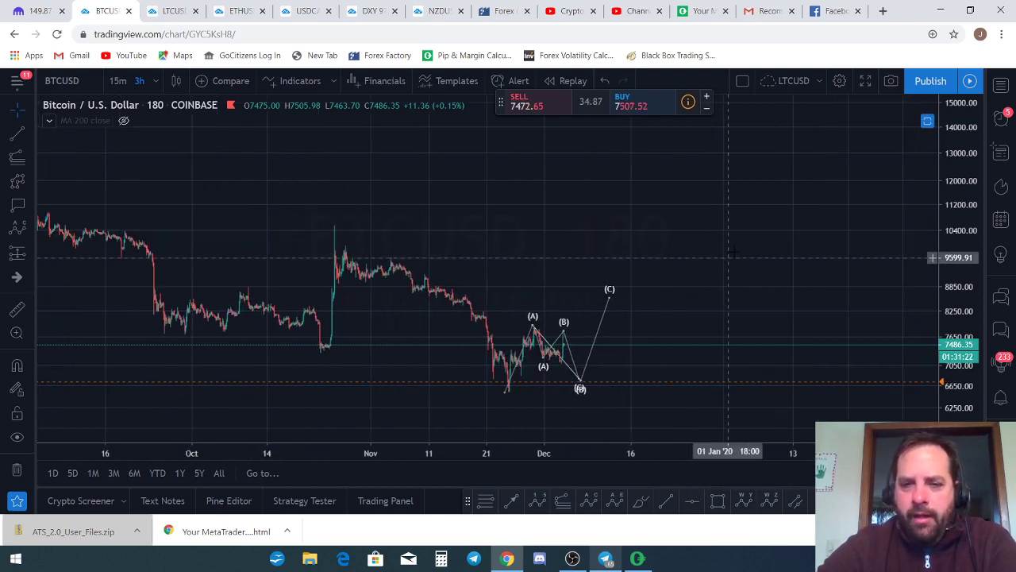
{"action": "left_click_drag", "start_coordinate": [949, 388], "coordinate": [949, 333]}
{"action": "left_click_drag", "start_coordinate": [736, 326], "coordinate": [837, 220]}
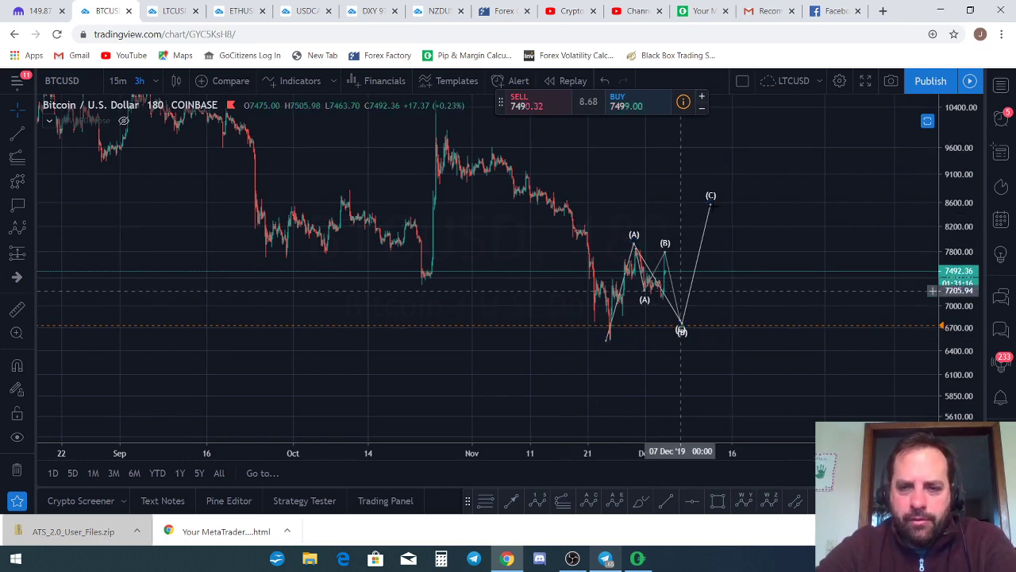
{"action": "scroll", "coordinate": [643, 286], "scroll_direction": "up", "scroll_amount": 2}
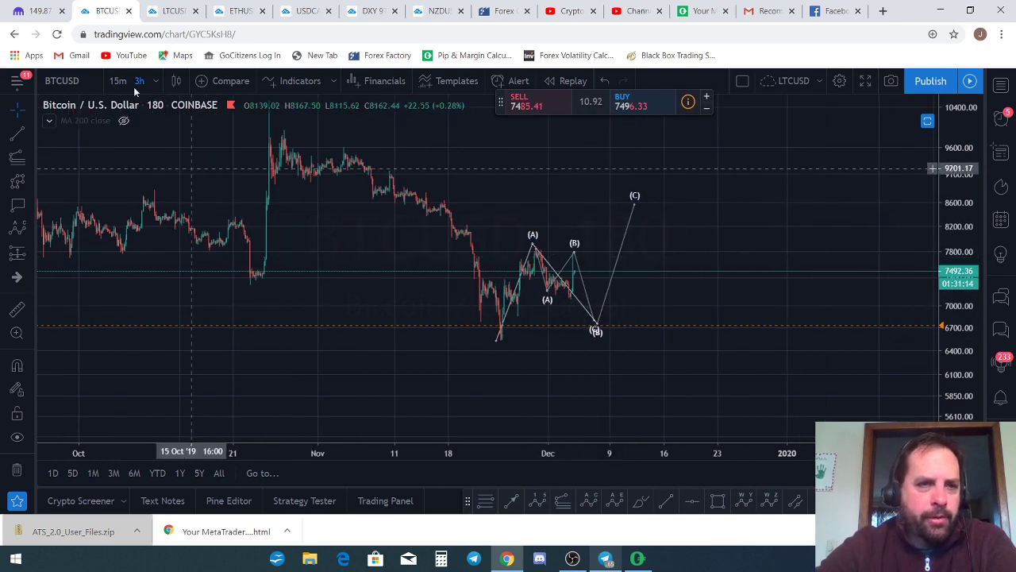
{"action": "left_click", "coordinate": [158, 85]}
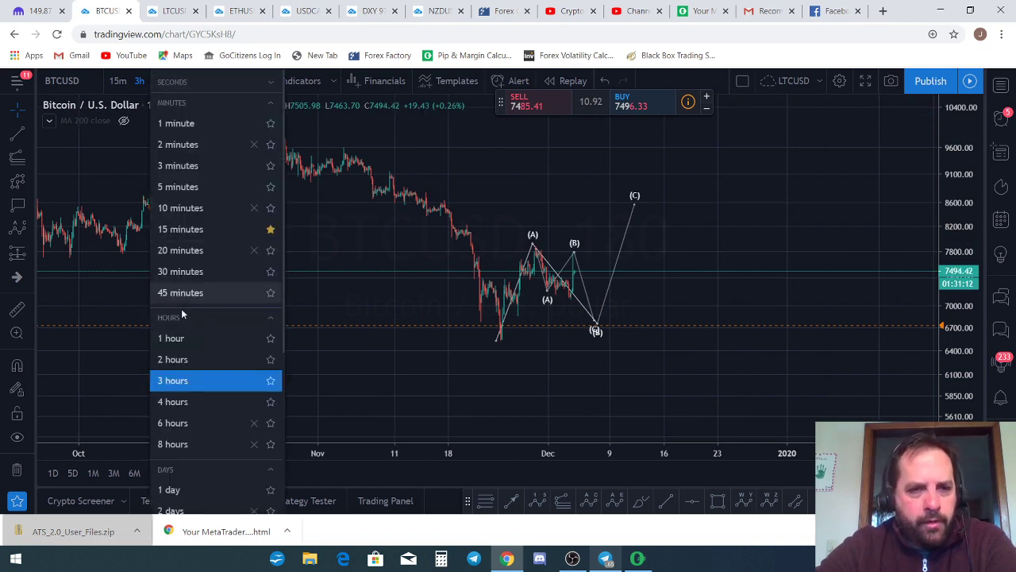
{"action": "left_click", "coordinate": [186, 338]}
- Examine the two ABC wave counts against price from the 25 November low through the early-December spike
{"action": "left_click_drag", "start_coordinate": [953, 351], "coordinate": [953, 136]}
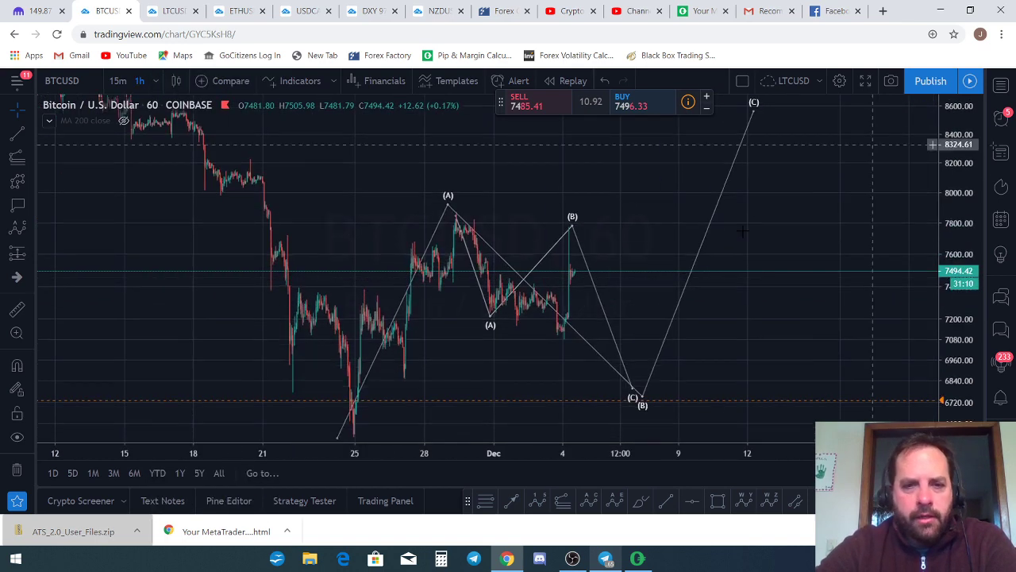
{"action": "scroll", "coordinate": [742, 227], "scroll_direction": "up", "scroll_amount": 3}
{"action": "left_click_drag", "start_coordinate": [656, 332], "coordinate": [852, 336]}
{"action": "left_click_drag", "start_coordinate": [414, 381], "coordinate": [428, 299]}
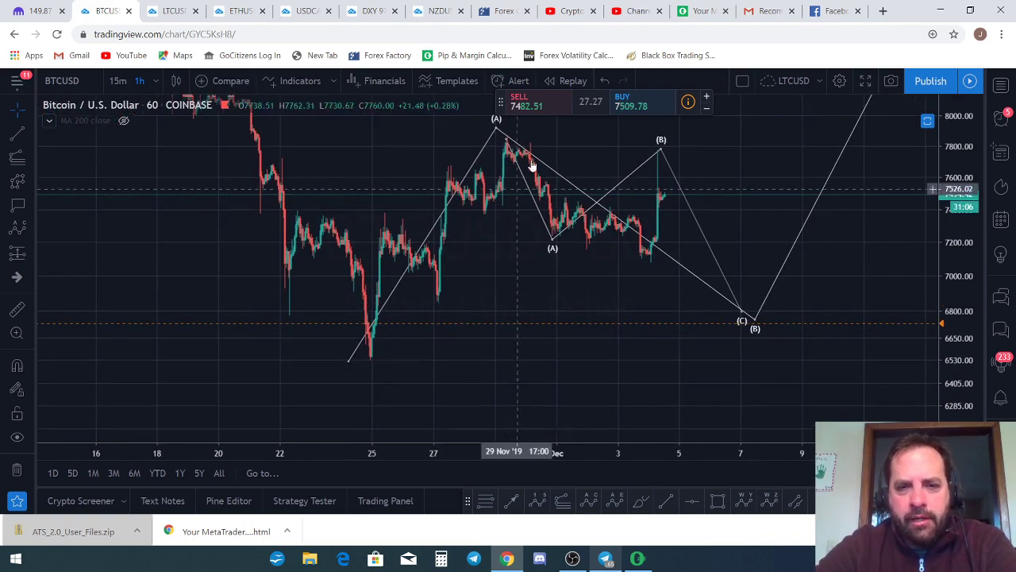
{"action": "left_click_drag", "start_coordinate": [481, 228], "coordinate": [463, 294]}
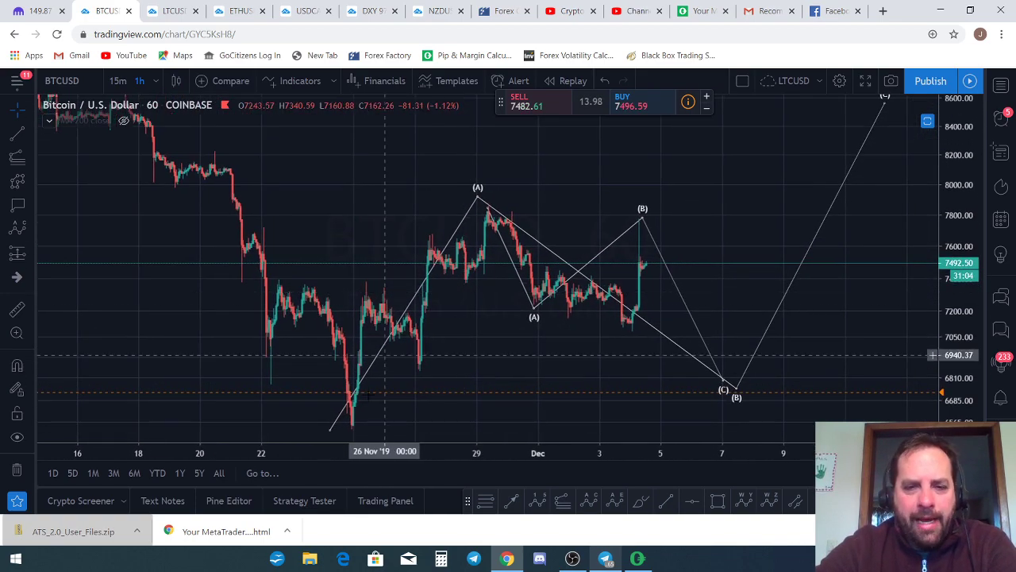
{"action": "left_click", "coordinate": [515, 266]}
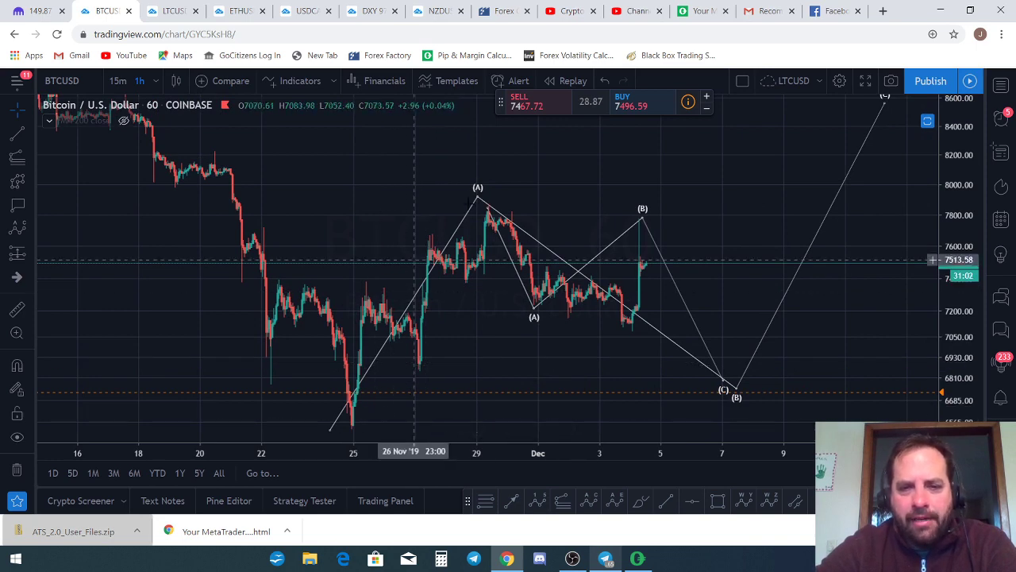
{"action": "left_click", "coordinate": [491, 261]}
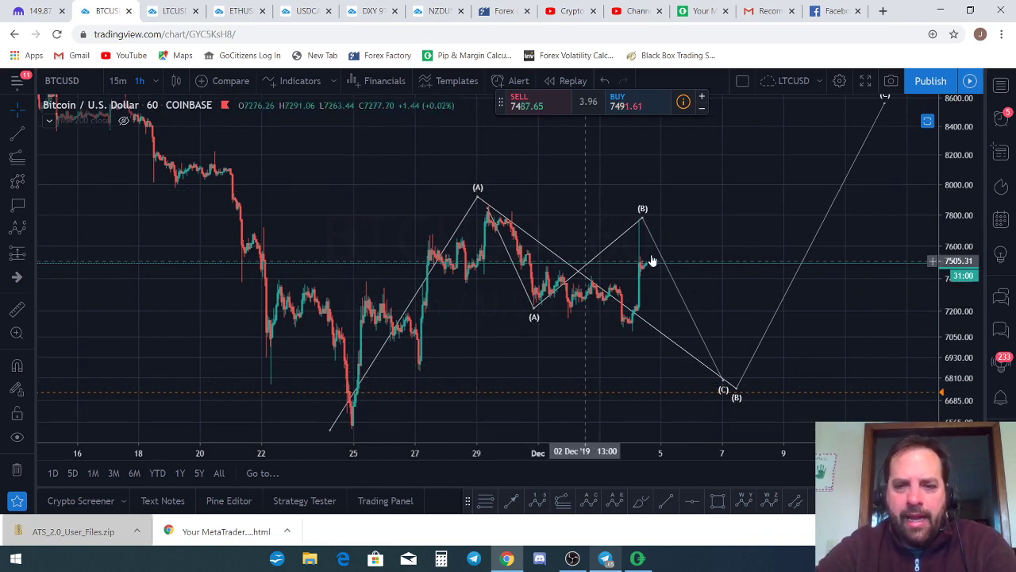
- Draw a Fib retracement from the late-November low at 6535.74 up to the swing high at 7869.58
{"action": "mouse_move", "coordinate": [739, 189]}
{"action": "left_mouse_down"}
{"action": "mouse_move", "coordinate": [653, 230]}
{"action": "mouse_move", "coordinate": [649, 189]}
{"action": "mouse_move", "coordinate": [629, 220]}
{"action": "mouse_move", "coordinate": [617, 216]}
{"action": "mouse_move", "coordinate": [646, 176]}
{"action": "left_mouse_up"}
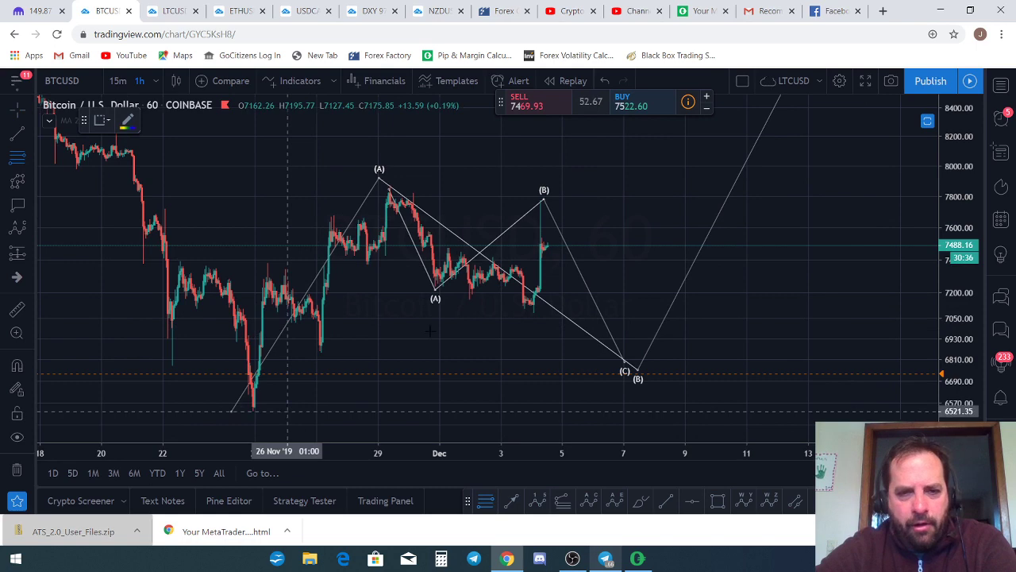
{"action": "left_click", "coordinate": [287, 410]}
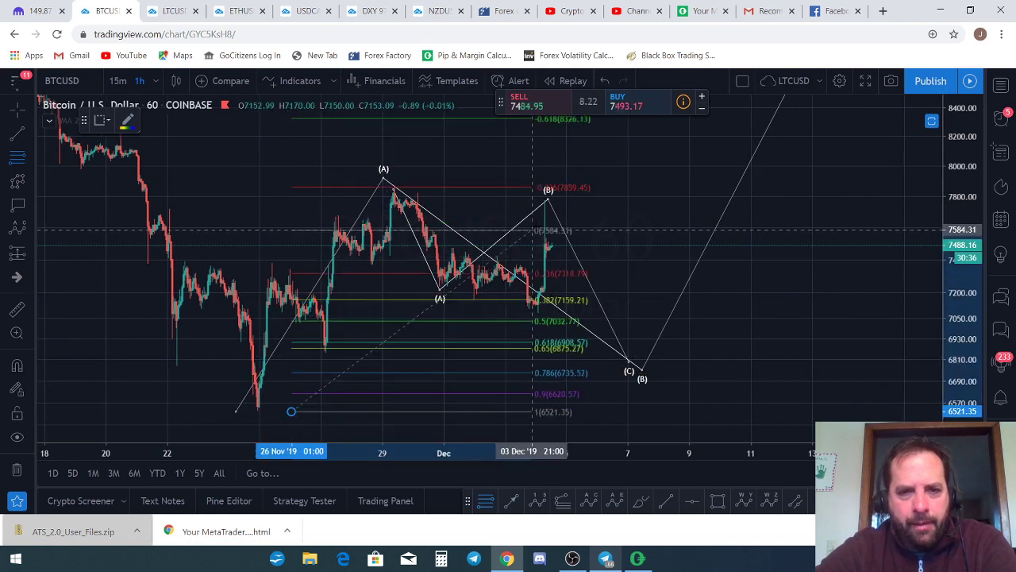
{"action": "left_click", "coordinate": [582, 186]}
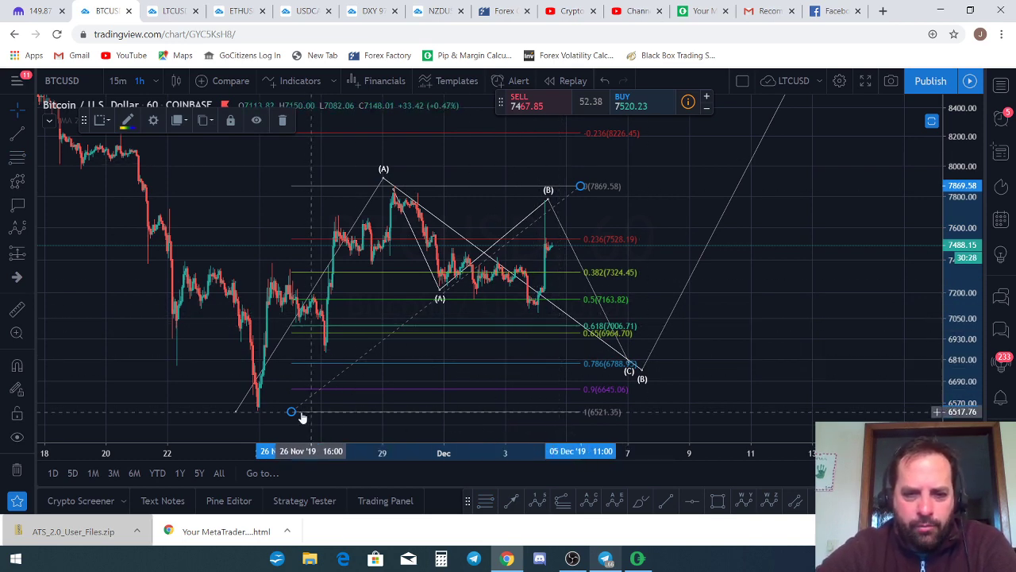
{"action": "left_click_drag", "start_coordinate": [287, 412], "coordinate": [287, 409]}
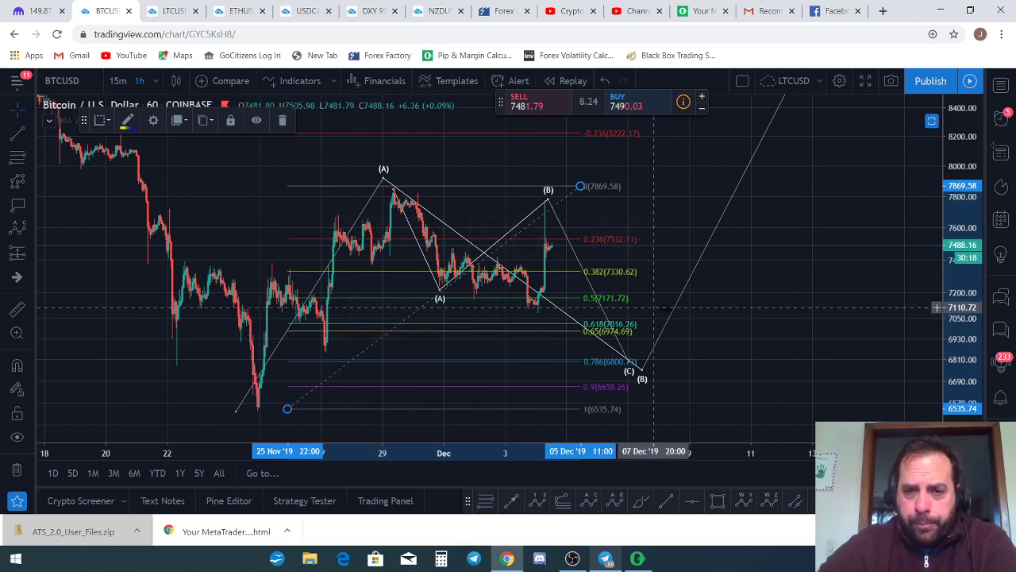
- Move the smaller ABC correction wave off the price action so that it starts around 10 December
{"action": "scroll", "coordinate": [659, 270], "scroll_direction": "up", "scroll_amount": 2}
{"action": "scroll", "coordinate": [660, 270], "scroll_direction": "down", "scroll_amount": 1}
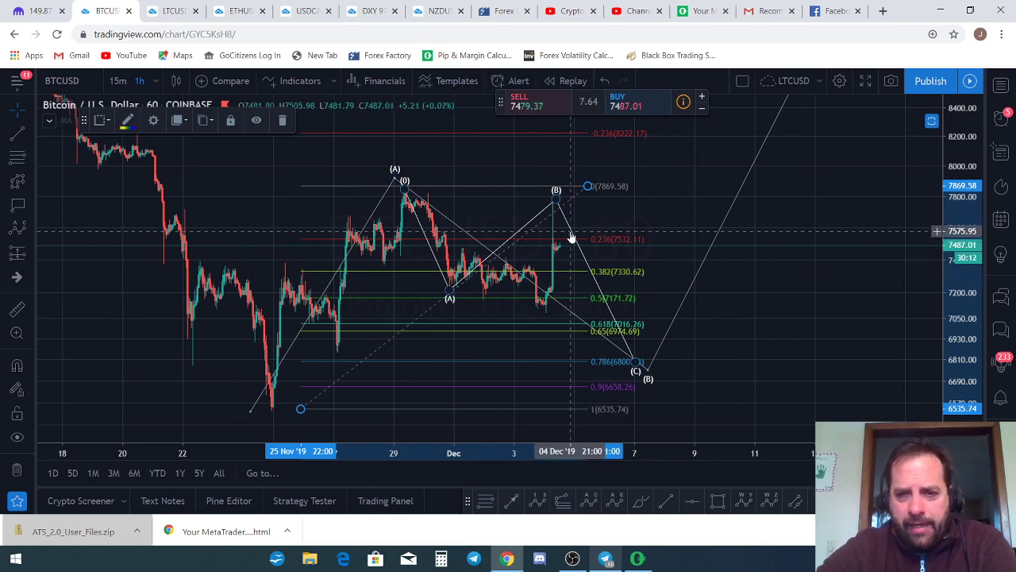
{"action": "mouse_move", "coordinate": [572, 237]}
{"action": "left_mouse_down"}
{"action": "mouse_move", "coordinate": [769, 208]}
{"action": "mouse_move", "coordinate": [905, 224]}
{"action": "left_mouse_up"}
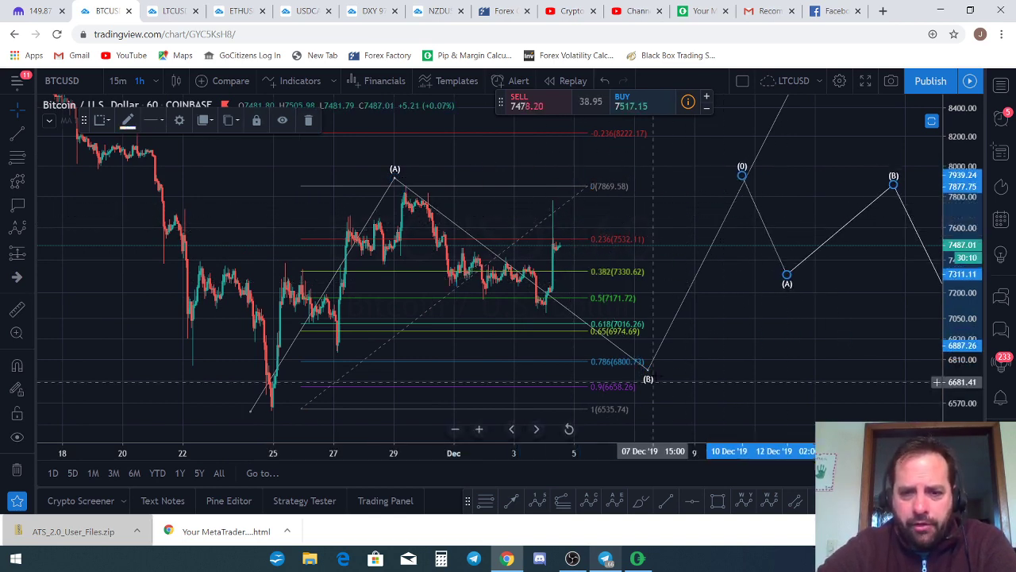
- Move the larger ABC wave's (B) point to about 7050 at the early-December low and its (C) point to about 8714 on 8 December
{"action": "left_click_drag", "start_coordinate": [650, 374], "coordinate": [545, 319]}
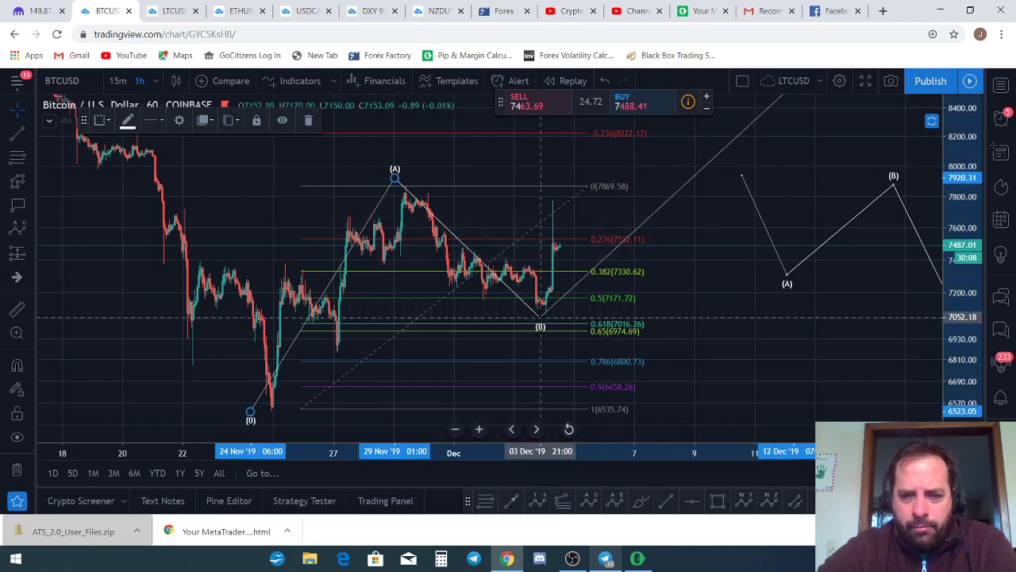
{"action": "left_click_drag", "start_coordinate": [686, 324], "coordinate": [691, 438]}
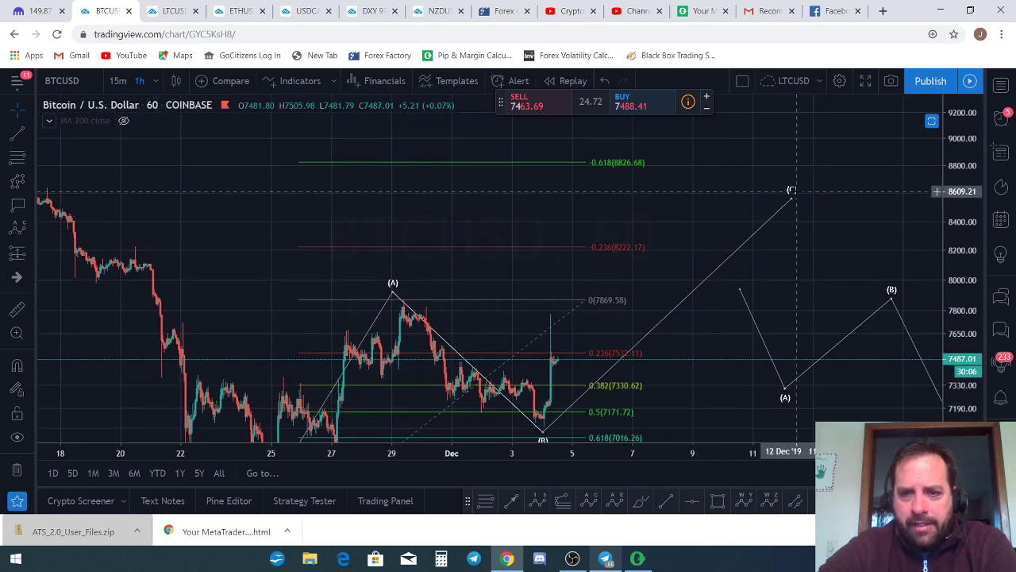
{"action": "left_click_drag", "start_coordinate": [788, 205], "coordinate": [681, 166]}
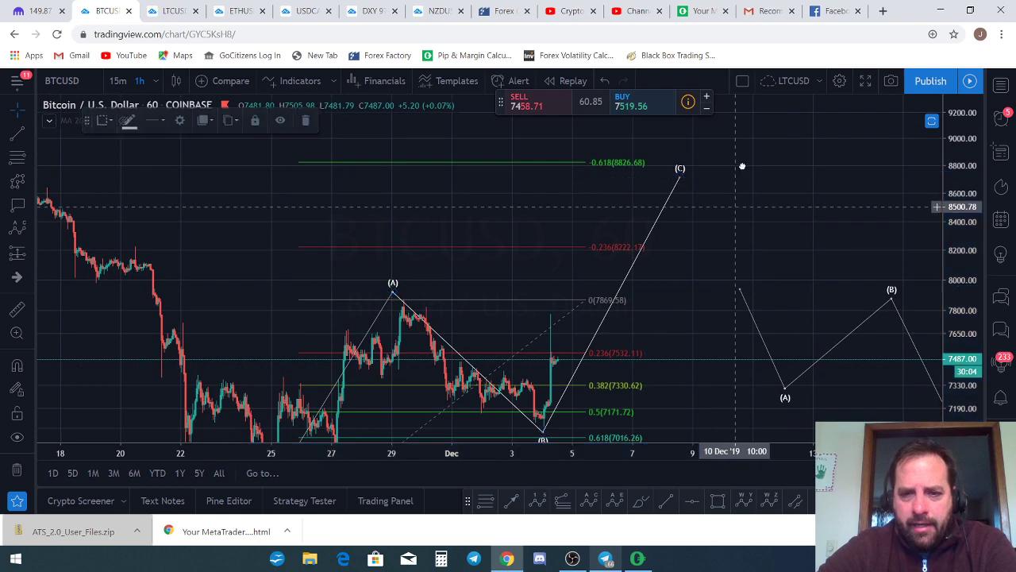
{"action": "left_click_drag", "start_coordinate": [850, 245], "coordinate": [882, 163]}
{"action": "left_click_drag", "start_coordinate": [951, 159], "coordinate": [948, 273]}
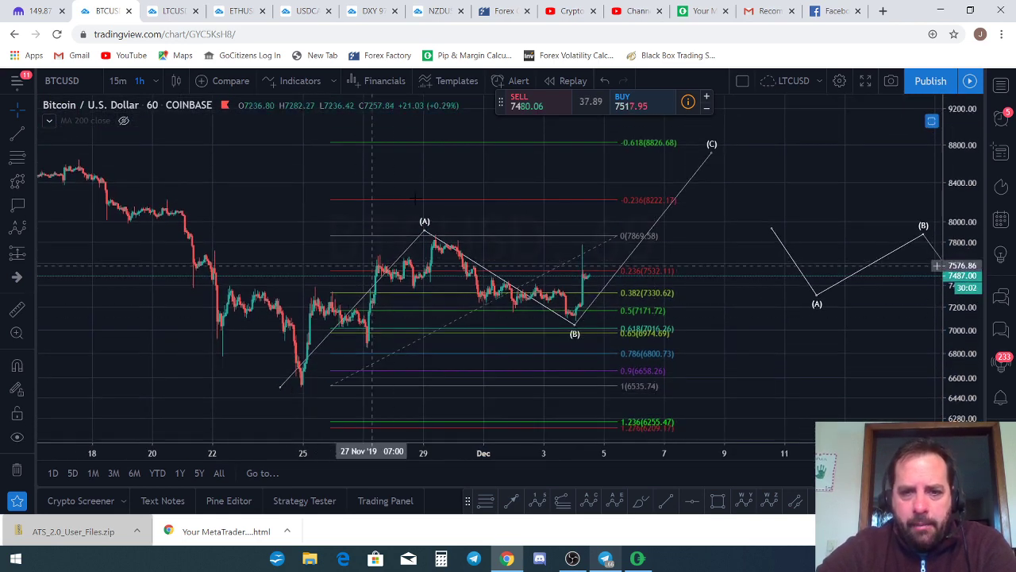
- Delete the Fib retracement and draw a trend-based Fib extension from 6504.05 to 7892.56, projected from 7074.65
{"action": "left_click", "coordinate": [627, 145]}
{"action": "key", "text": "Delete"}
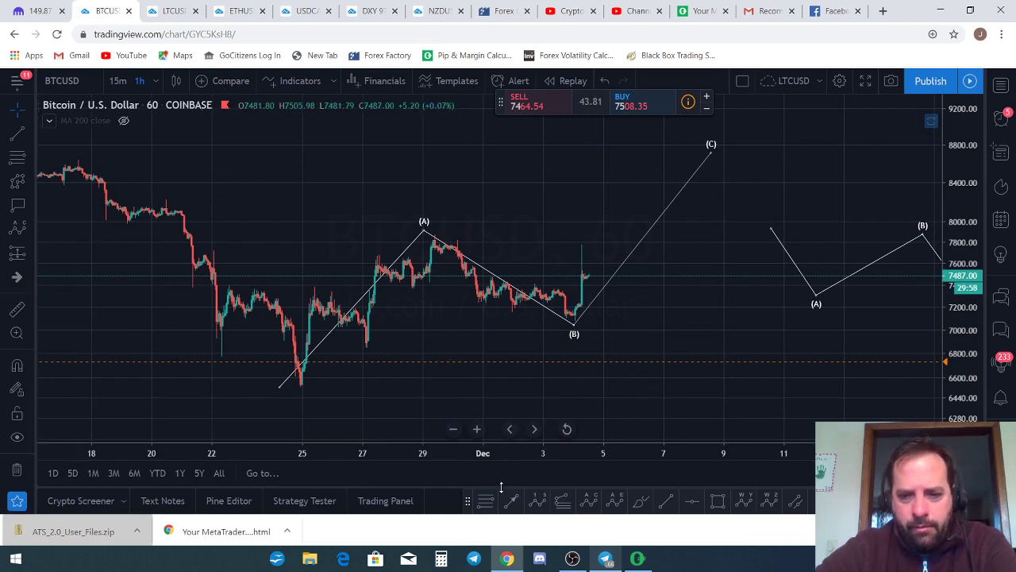
{"action": "left_click", "coordinate": [561, 501]}
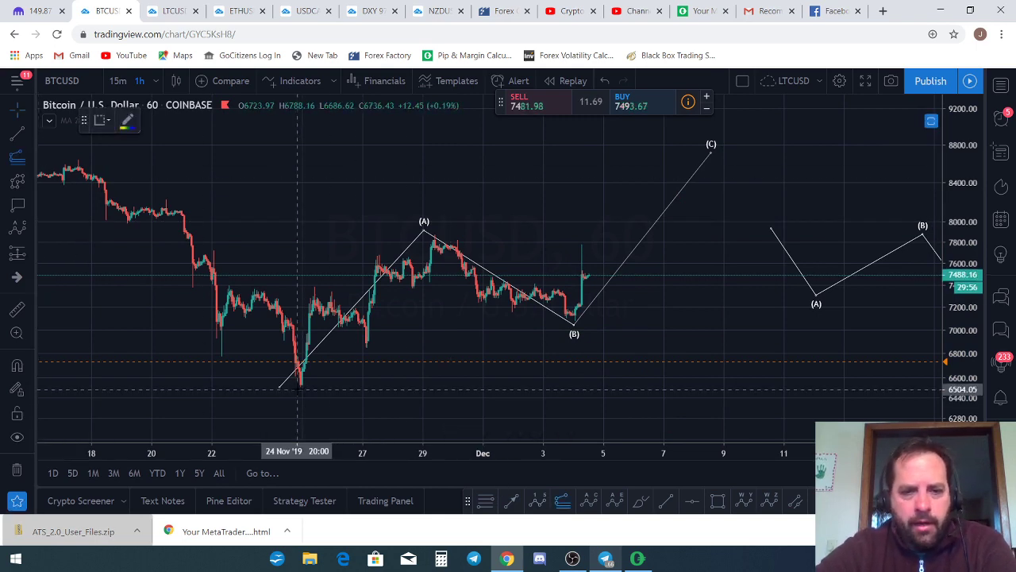
{"action": "left_click", "coordinate": [297, 389]}
{"action": "left_click", "coordinate": [424, 233]}
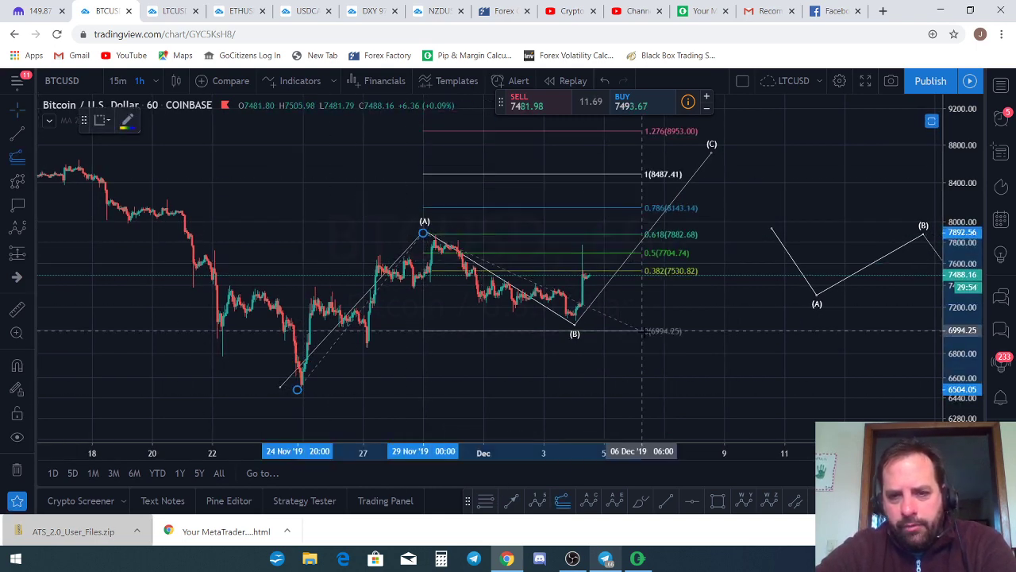
{"action": "left_click", "coordinate": [680, 314]}
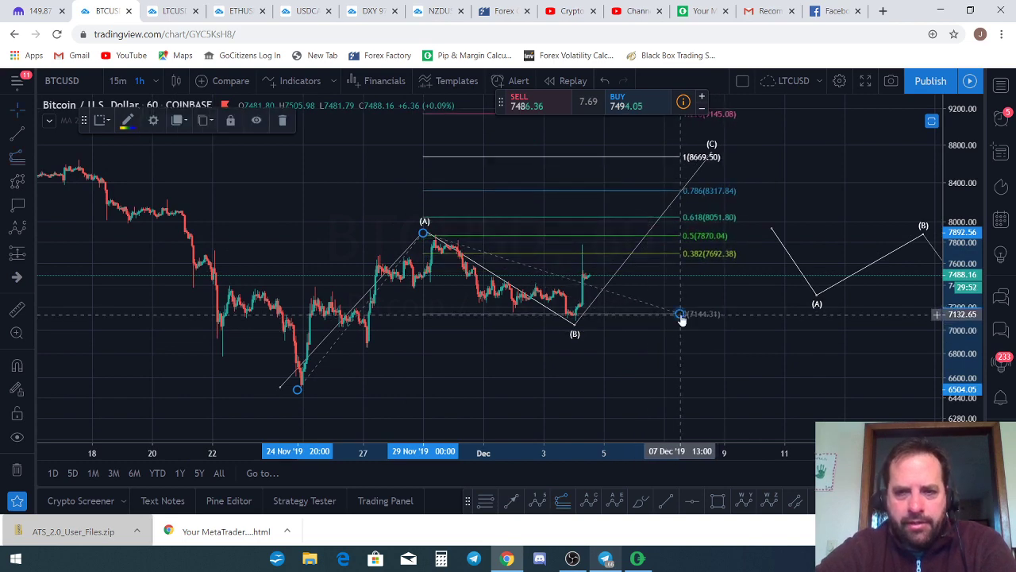
{"action": "left_click_drag", "start_coordinate": [680, 314], "coordinate": [687, 320]}
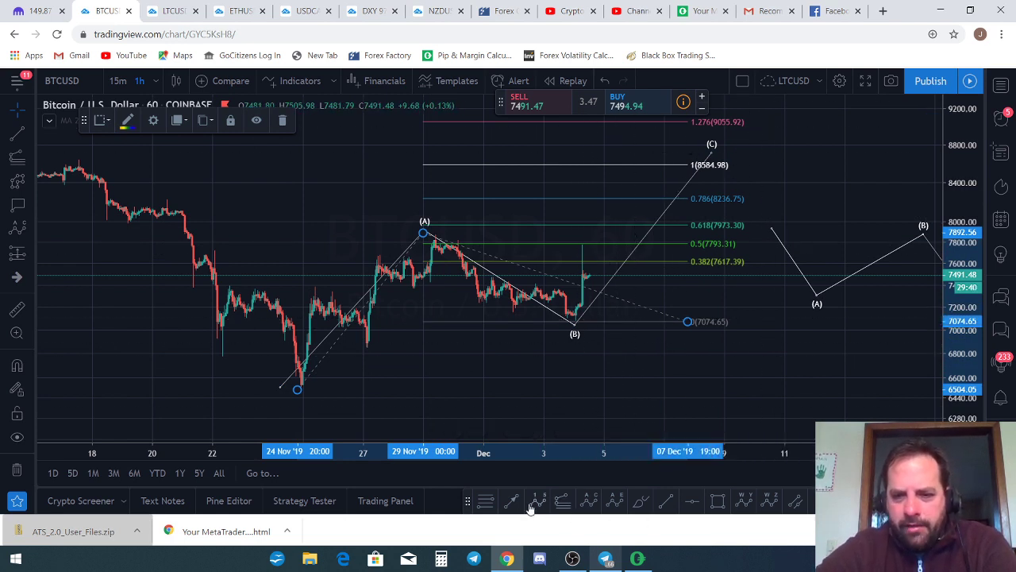
- Draw a 12345 Elliott impulse wave from 7074.65 through 7796.50, 7369.43, 8550.00 and 8048.74 to 8797.85
{"action": "left_click", "coordinate": [536, 501]}
{"action": "left_click", "coordinate": [575, 324]}
{"action": "left_click", "coordinate": [587, 243]}
{"action": "left_click", "coordinate": [599, 289]}
{"action": "left_click", "coordinate": [656, 167]}
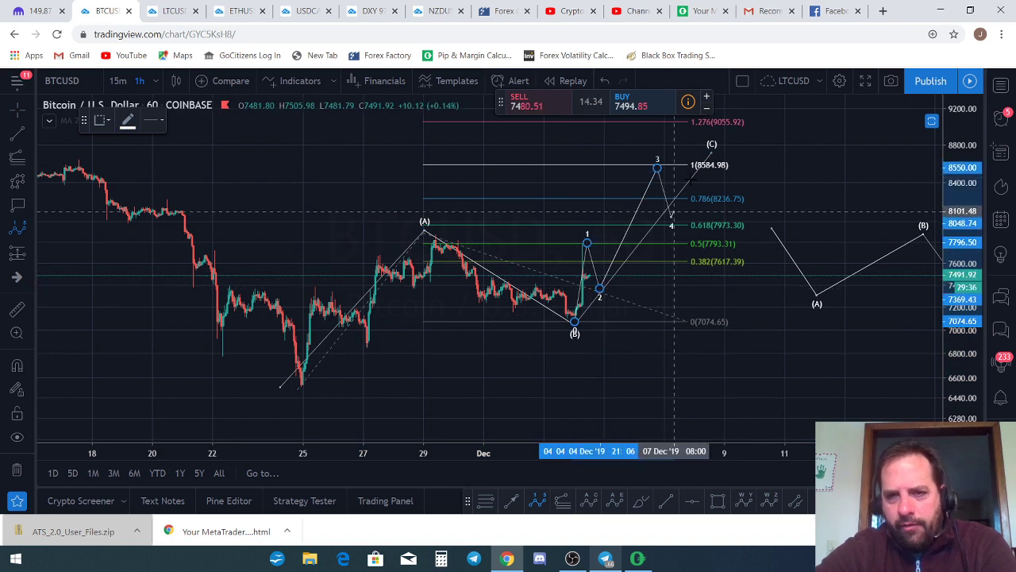
{"action": "left_click", "coordinate": [671, 215]}
{"action": "left_click", "coordinate": [706, 143]}
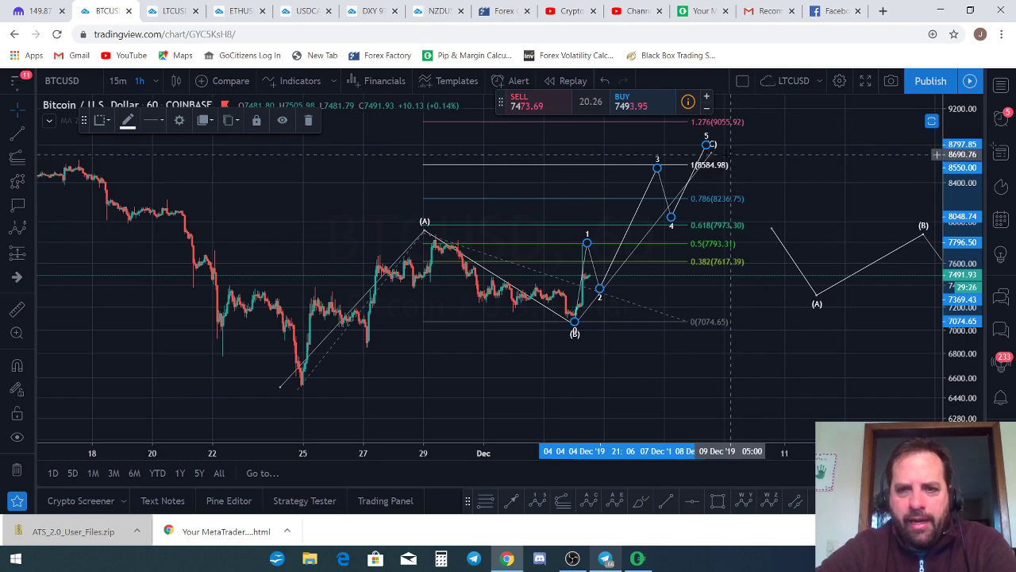
- Delete the 12345 impulse wave and the larger ABC wave, keeping the Fib extension
{"action": "mouse_move", "coordinate": [818, 146]}
{"action": "left_mouse_down"}
{"action": "mouse_move", "coordinate": [805, 190]}
{"action": "mouse_move", "coordinate": [813, 170]}
{"action": "left_mouse_up"}
{"action": "left_click", "coordinate": [653, 208]}
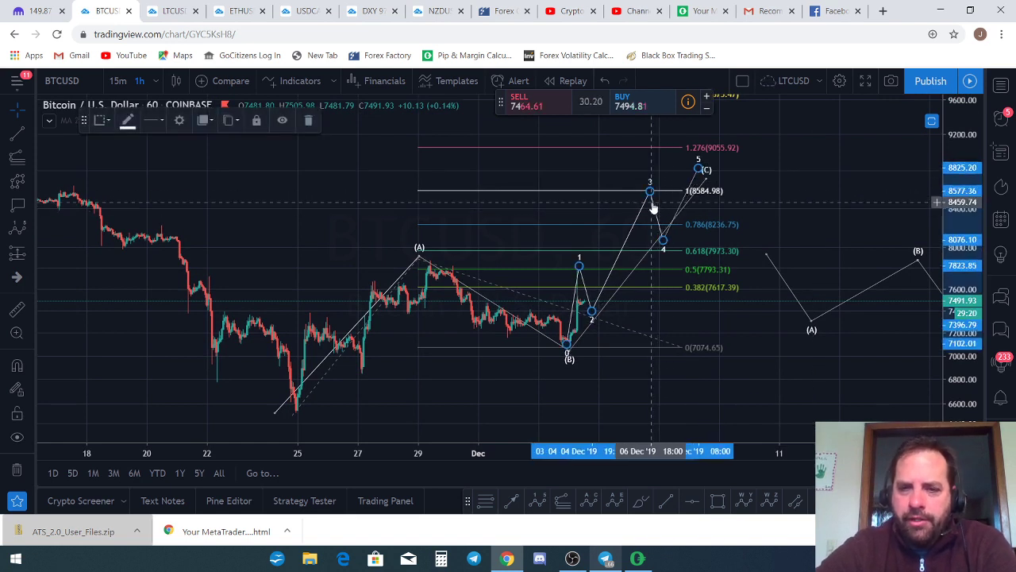
{"action": "key", "text": "Delete"}
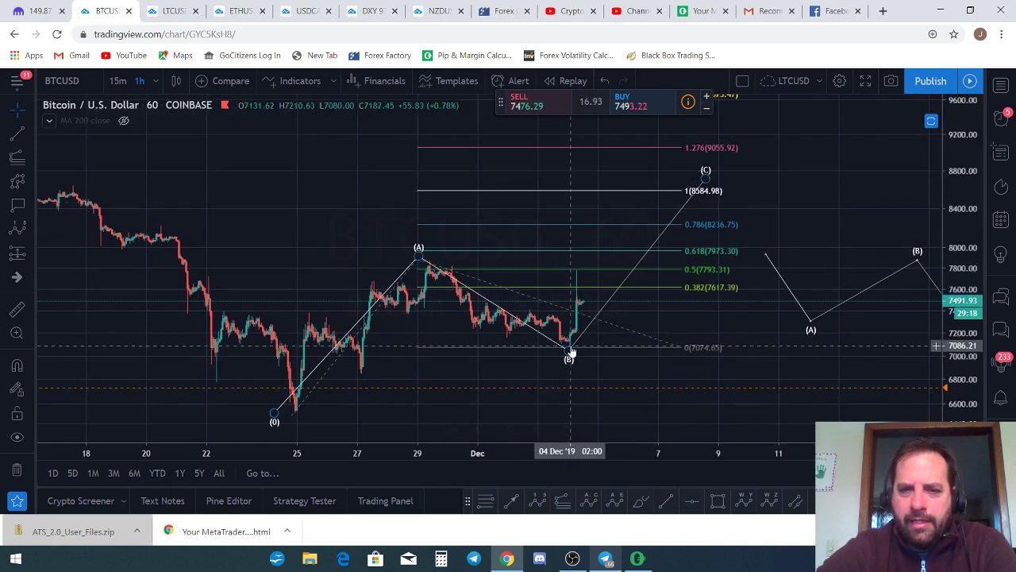
{"action": "left_click", "coordinate": [625, 286]}
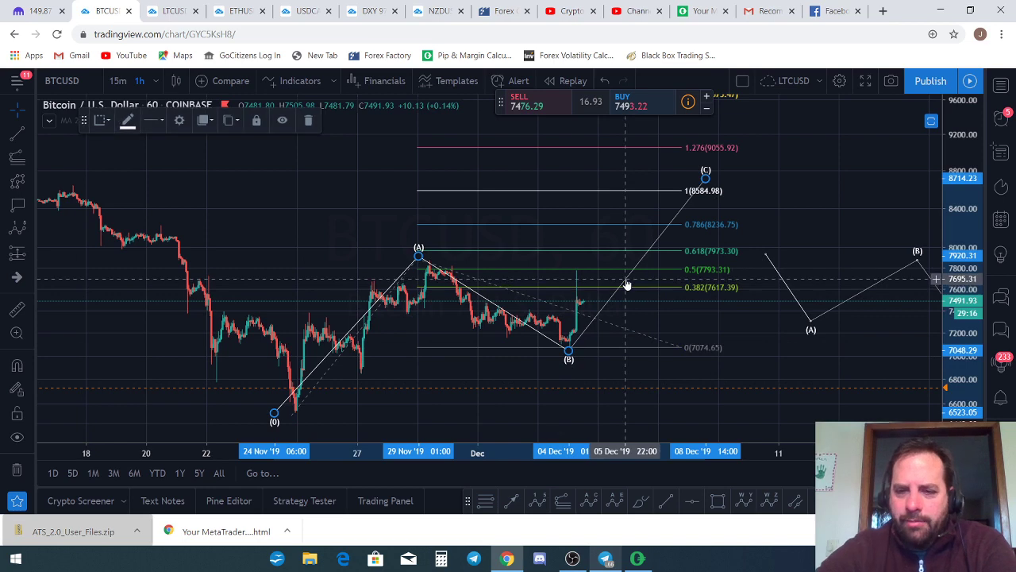
{"action": "key", "text": "Delete"}
- Examine the early-December price spike against the Fib extension levels and the preceding November decline
{"action": "scroll", "coordinate": [631, 307], "scroll_direction": "down", "scroll_amount": 2}
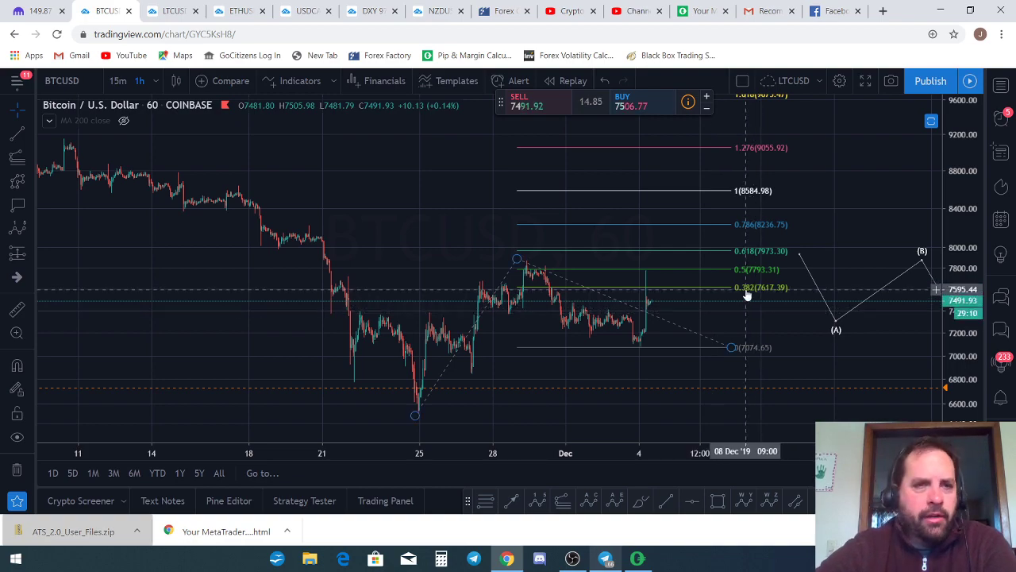
{"action": "left_click_drag", "start_coordinate": [781, 334], "coordinate": [688, 368]}
{"action": "left_click_drag", "start_coordinate": [964, 403], "coordinate": [957, 290]}
{"action": "scroll", "coordinate": [738, 288], "scroll_direction": "up", "scroll_amount": 1}
{"action": "scroll", "coordinate": [740, 287], "scroll_direction": "up", "scroll_amount": 1}
{"action": "left_click_drag", "start_coordinate": [758, 280], "coordinate": [814, 152]}
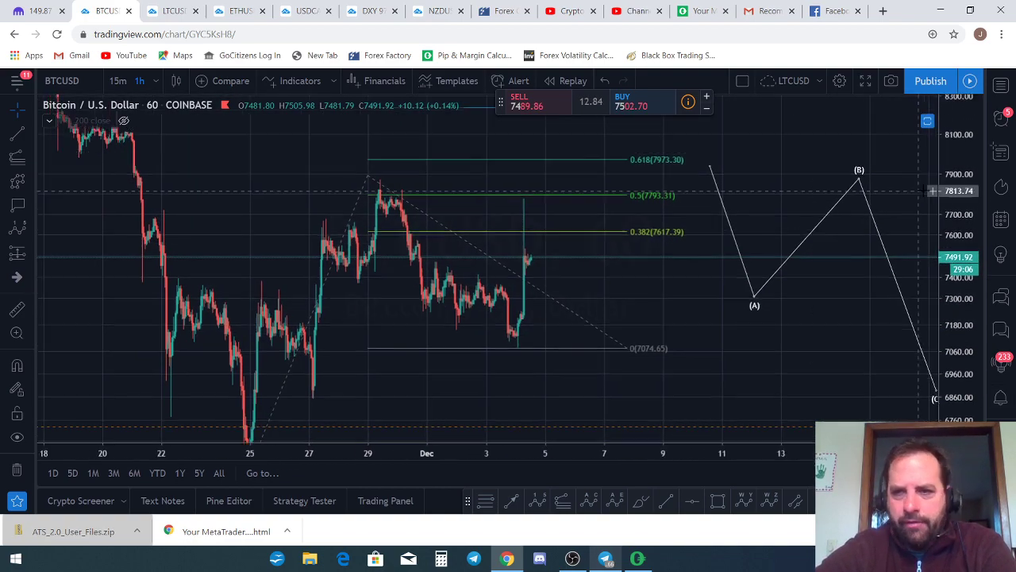
{"action": "left_click_drag", "start_coordinate": [955, 161], "coordinate": [952, 245]}
{"action": "scroll", "coordinate": [881, 268], "scroll_direction": "up", "scroll_amount": 3}
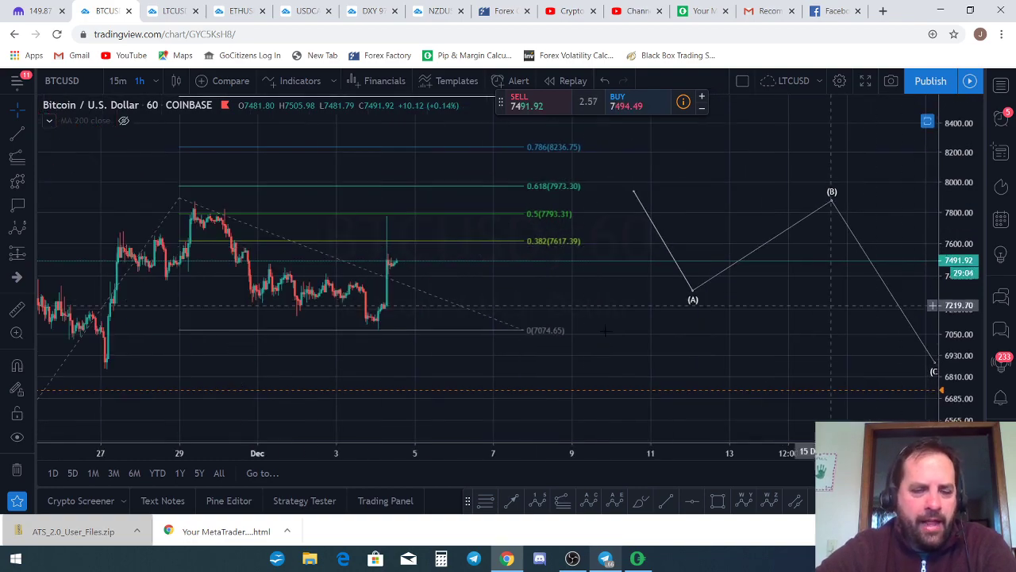
{"action": "scroll", "coordinate": [459, 342], "scroll_direction": "down", "scroll_amount": 3}
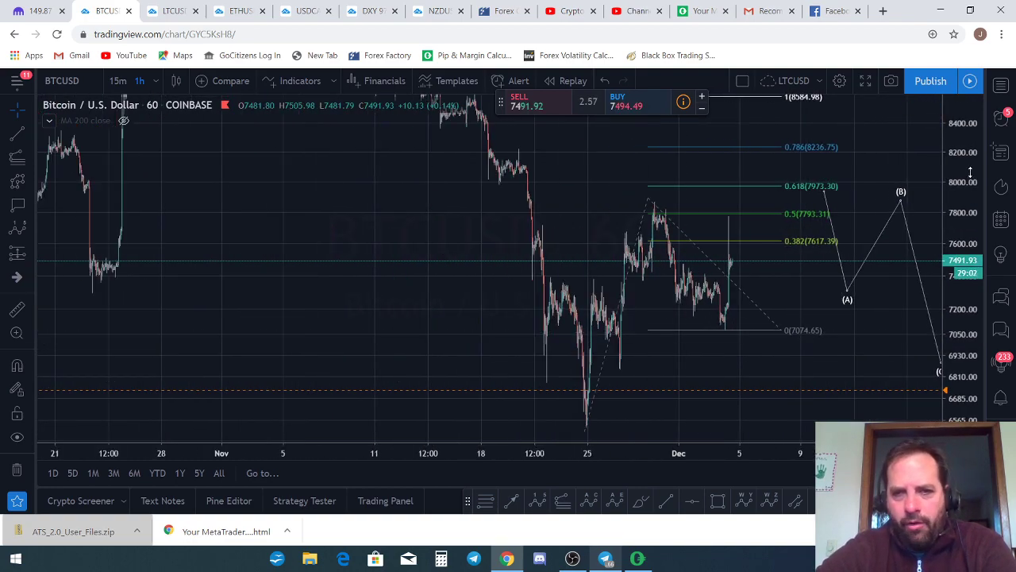
- Draw a white zigzag line from the late-September low through the October high and 23 October low to the late-October peak
{"action": "scroll", "coordinate": [636, 341], "scroll_direction": "down", "scroll_amount": 6}
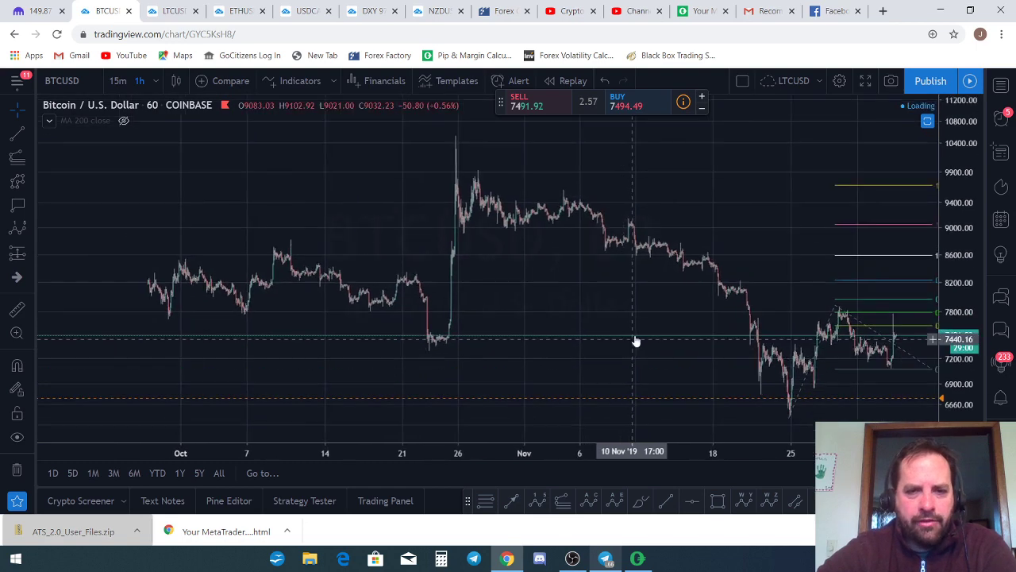
{"action": "scroll", "coordinate": [637, 342], "scroll_direction": "down", "scroll_amount": 2}
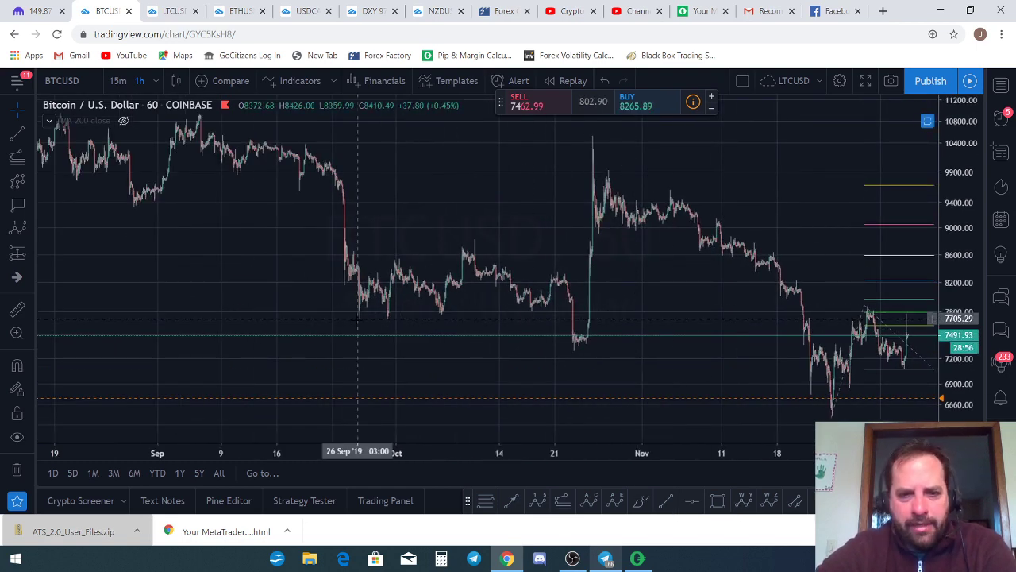
{"action": "left_click_drag", "start_coordinate": [408, 289], "coordinate": [411, 286]}
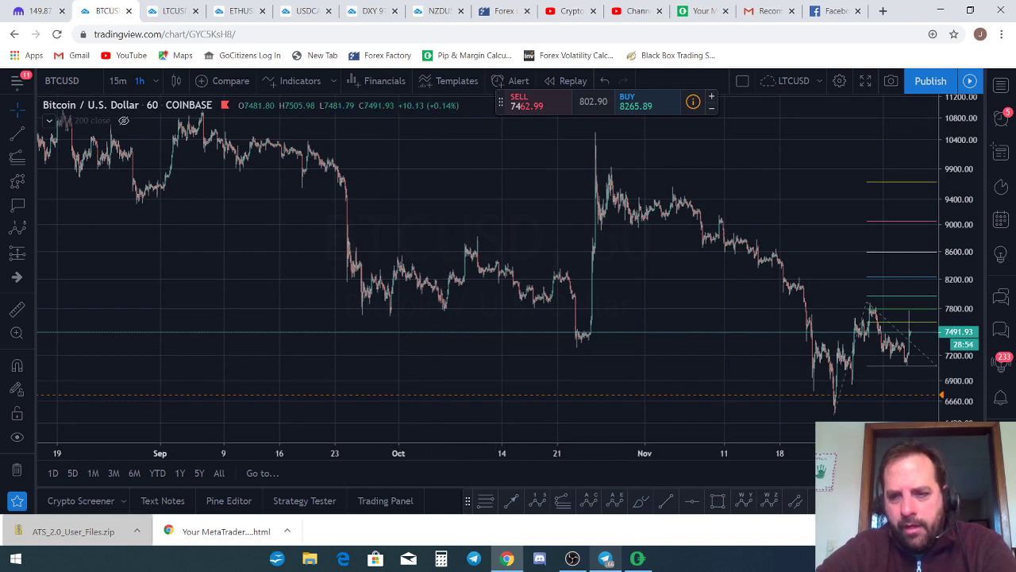
{"action": "left_click", "coordinate": [370, 320]}
{"action": "left_click", "coordinate": [469, 234]}
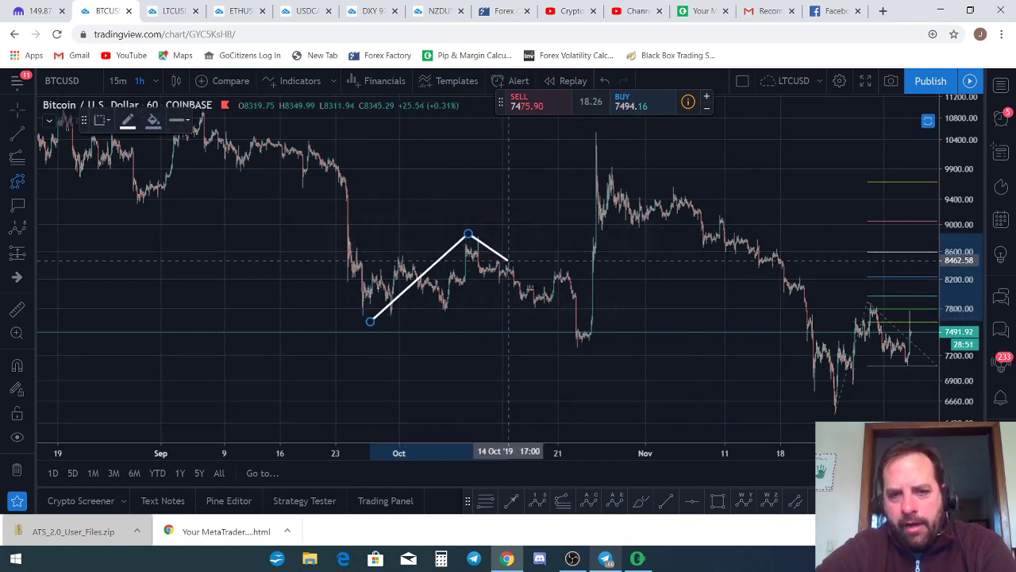
{"action": "left_click", "coordinate": [580, 341]}
{"action": "left_click", "coordinate": [598, 131]}
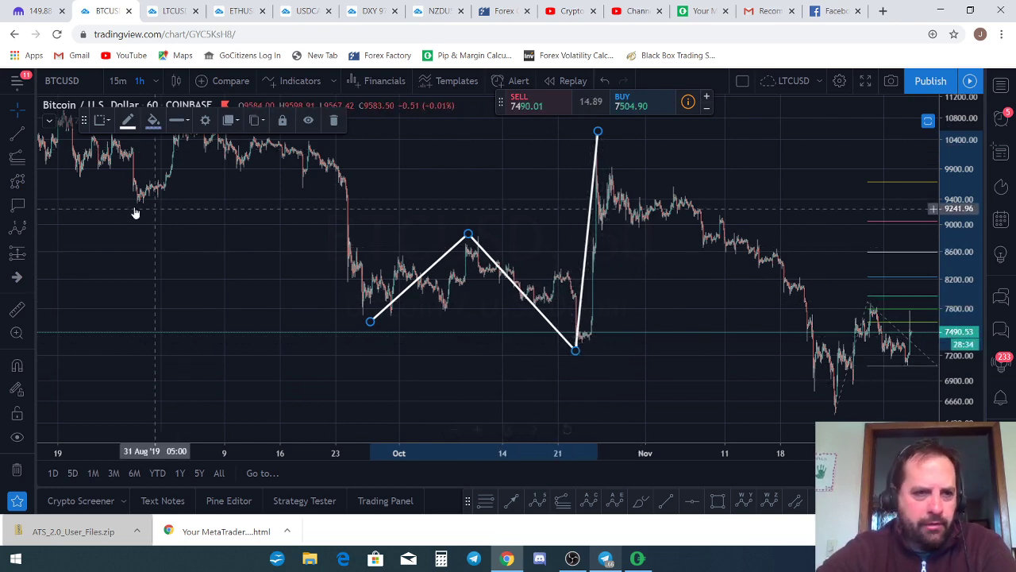
- Draw a Fib retracement on the zigzag's first leg from 7670.55 to 8863.69 and examine the following low against its levels
{"action": "left_click", "coordinate": [486, 501]}
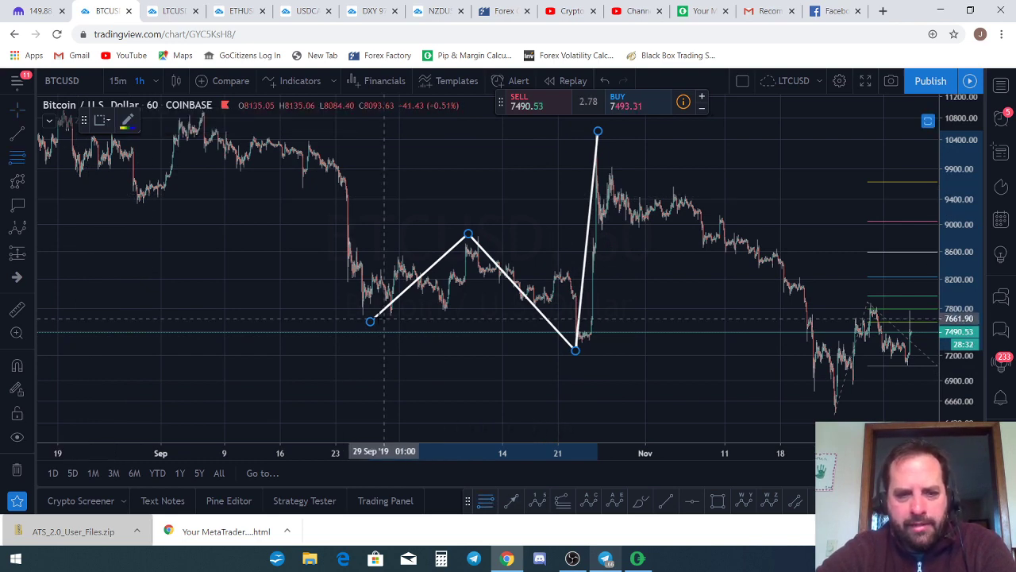
{"action": "left_click", "coordinate": [378, 318]}
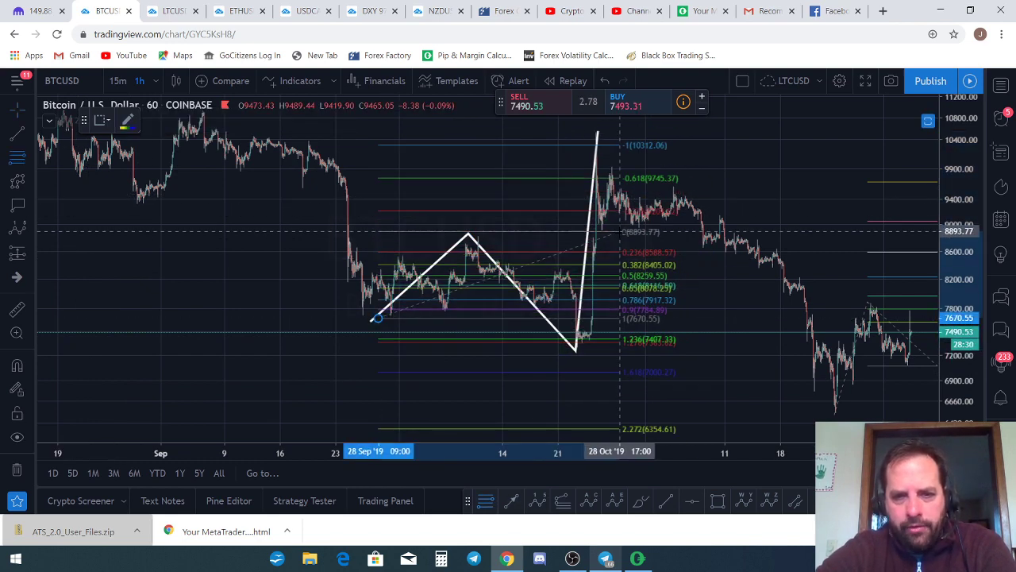
{"action": "left_click", "coordinate": [620, 234]}
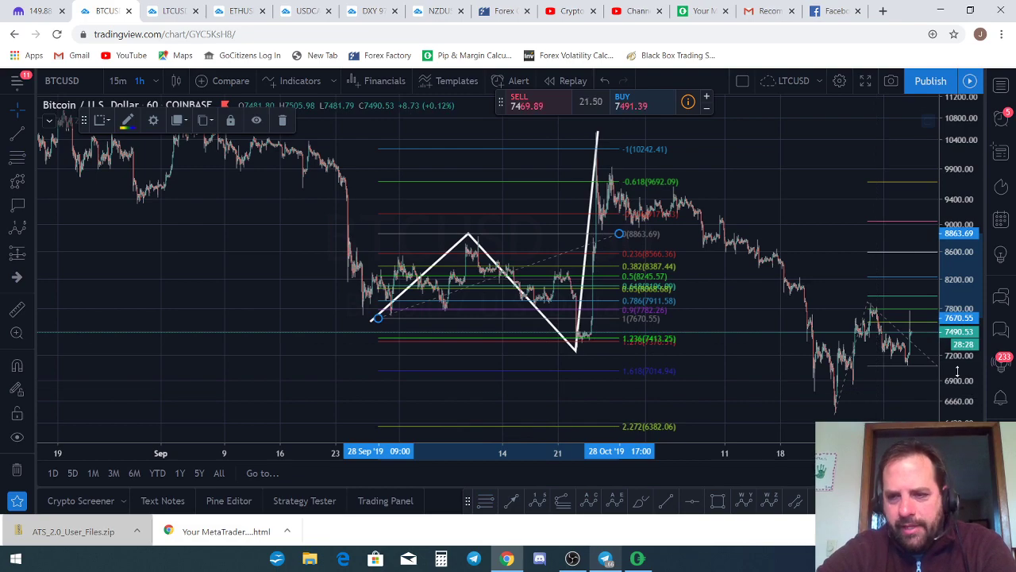
{"action": "left_click_drag", "start_coordinate": [958, 371], "coordinate": [948, 243]}
{"action": "scroll", "coordinate": [783, 318], "scroll_direction": "up", "scroll_amount": 6}
{"action": "left_click_drag", "start_coordinate": [658, 300], "coordinate": [772, 208]}
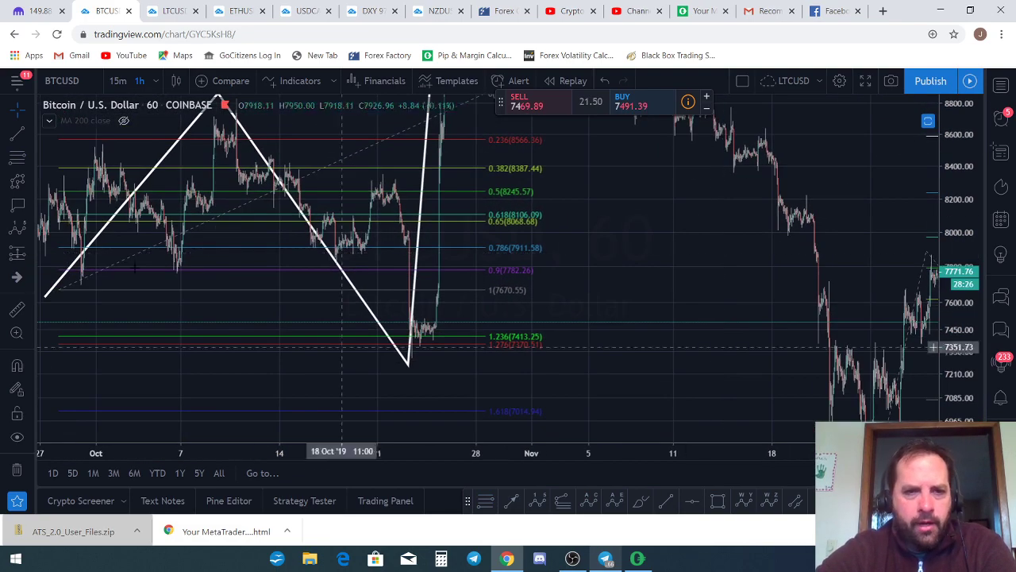
{"action": "left_click_drag", "start_coordinate": [242, 370], "coordinate": [381, 377]}
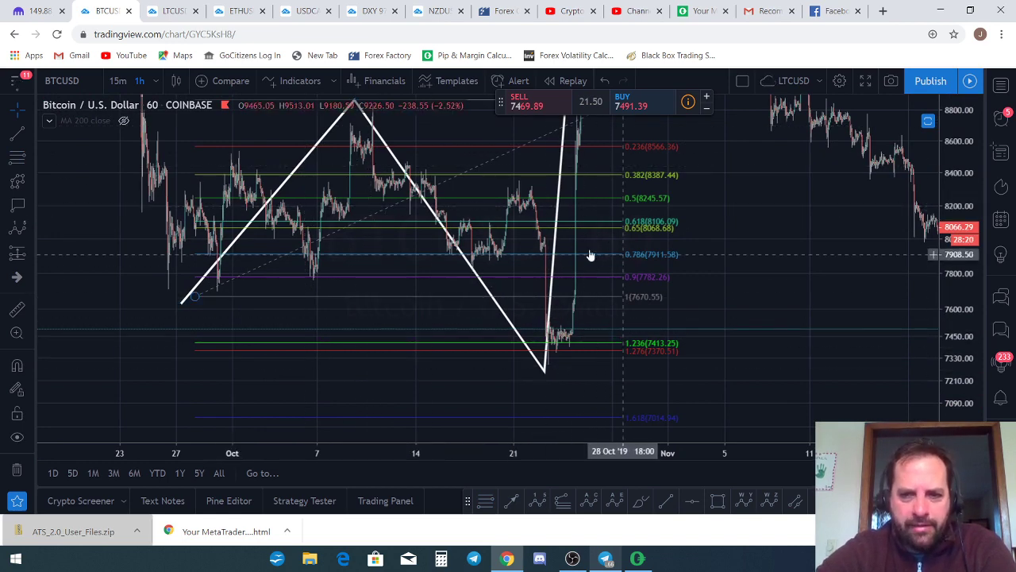
- Delete the trend-based Fib extension on the early-December price action
{"action": "left_click_drag", "start_coordinate": [608, 333], "coordinate": [277, 168]}
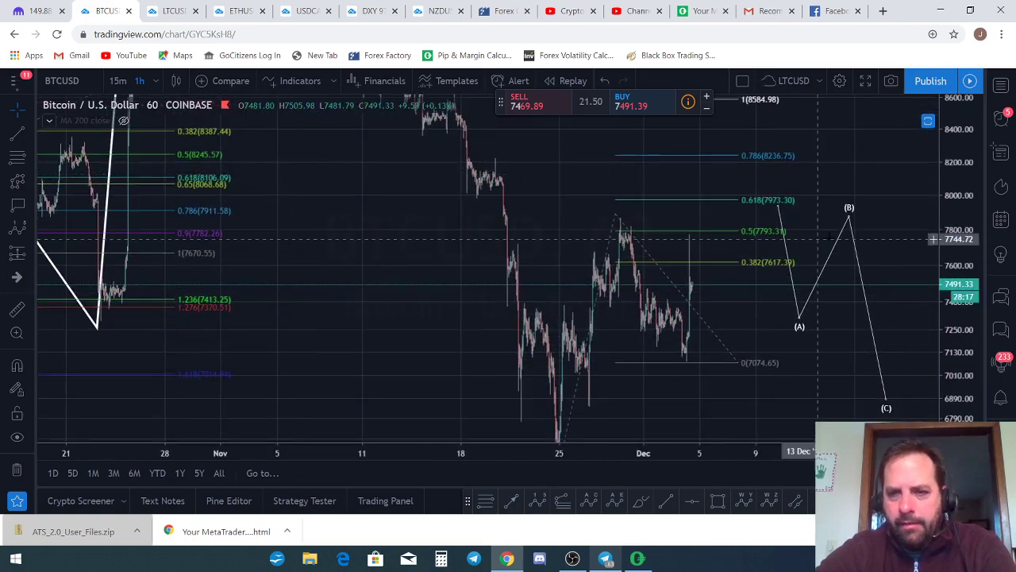
{"action": "left_click", "coordinate": [770, 271]}
{"action": "key", "text": "Delete"}
- Draw a Fib retracement from the 30 November low at 7228.83 to 7484.67
{"action": "scroll", "coordinate": [659, 318], "scroll_direction": "up", "scroll_amount": 3}
{"action": "left_click_drag", "start_coordinate": [659, 319], "coordinate": [882, 379]}
{"action": "left_click_drag", "start_coordinate": [964, 371], "coordinate": [964, 297]}
{"action": "scroll", "coordinate": [919, 329], "scroll_direction": "up", "scroll_amount": 7}
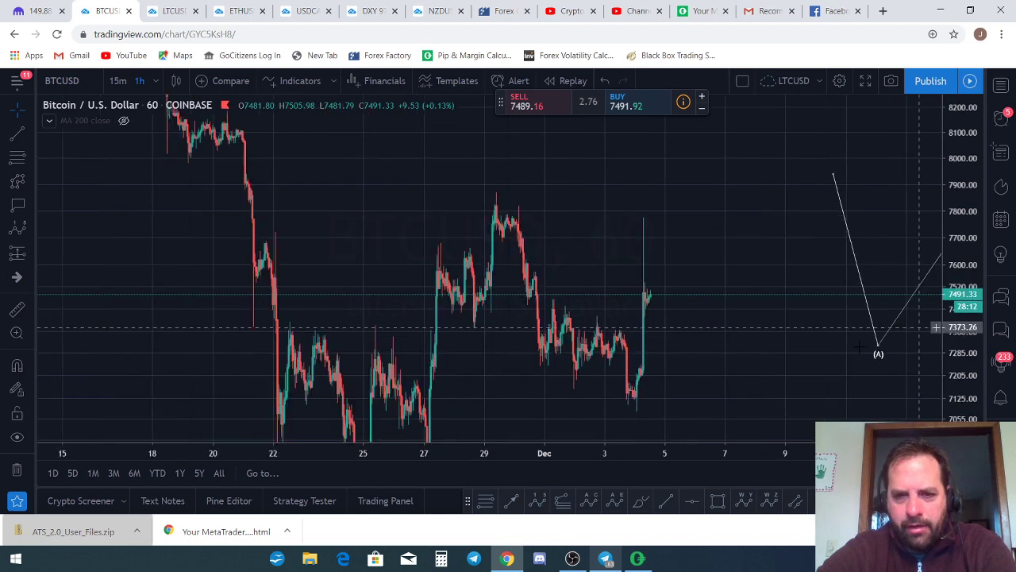
{"action": "left_click_drag", "start_coordinate": [574, 358], "coordinate": [735, 307]}
{"action": "scroll", "coordinate": [735, 306], "scroll_direction": "up", "scroll_amount": 3}
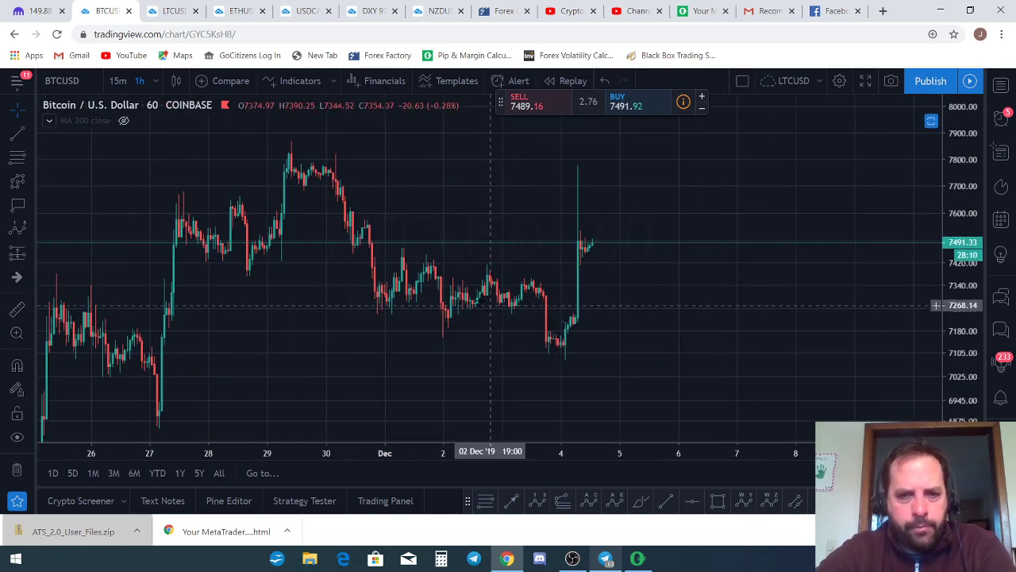
{"action": "left_click", "coordinate": [378, 320]}
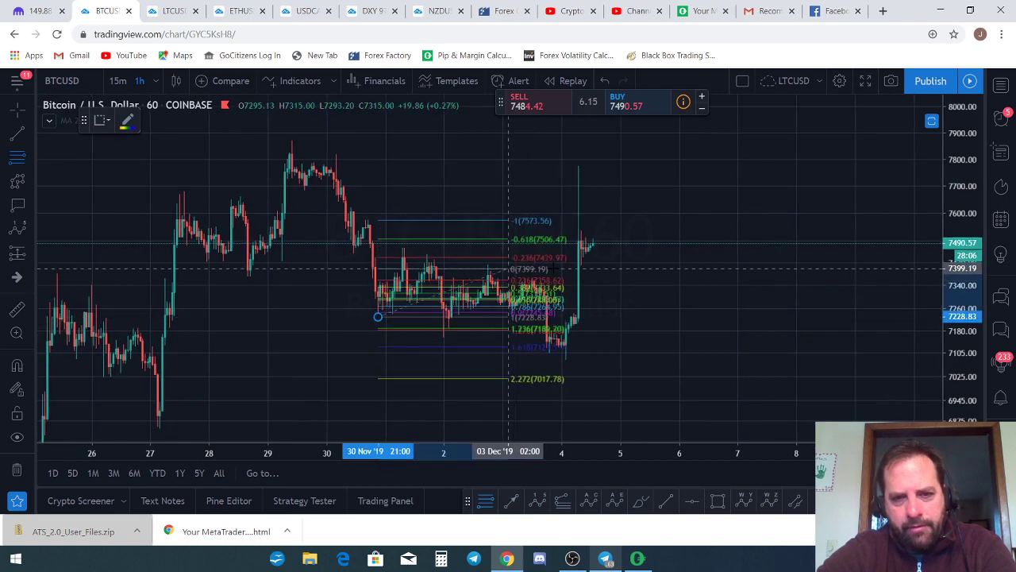
{"action": "left_click", "coordinate": [644, 245]}
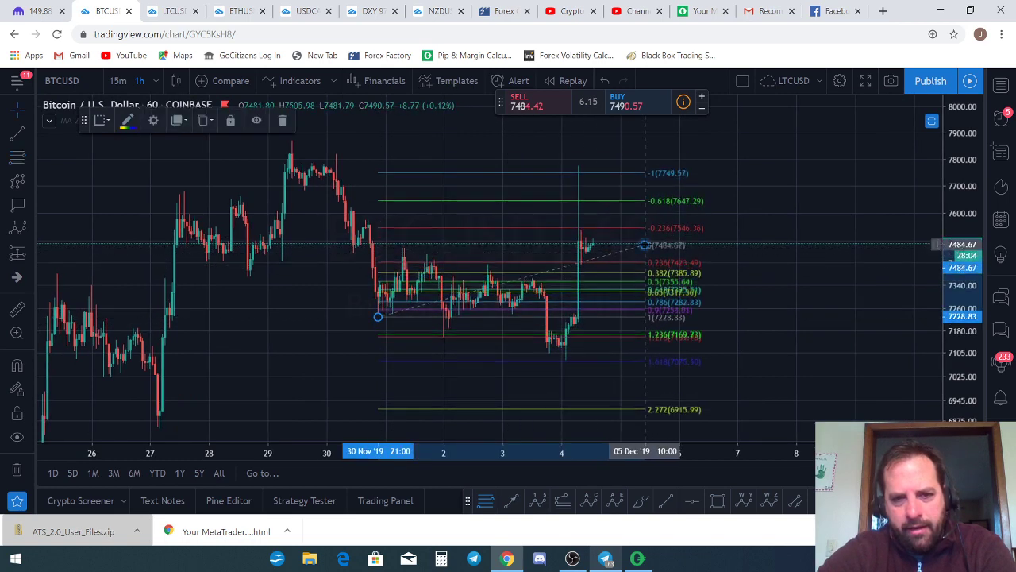
- Move the retracement's starting point back to 30 November 13:00 and delete the retracement
{"action": "left_click_drag", "start_coordinate": [956, 365], "coordinate": [956, 349]}
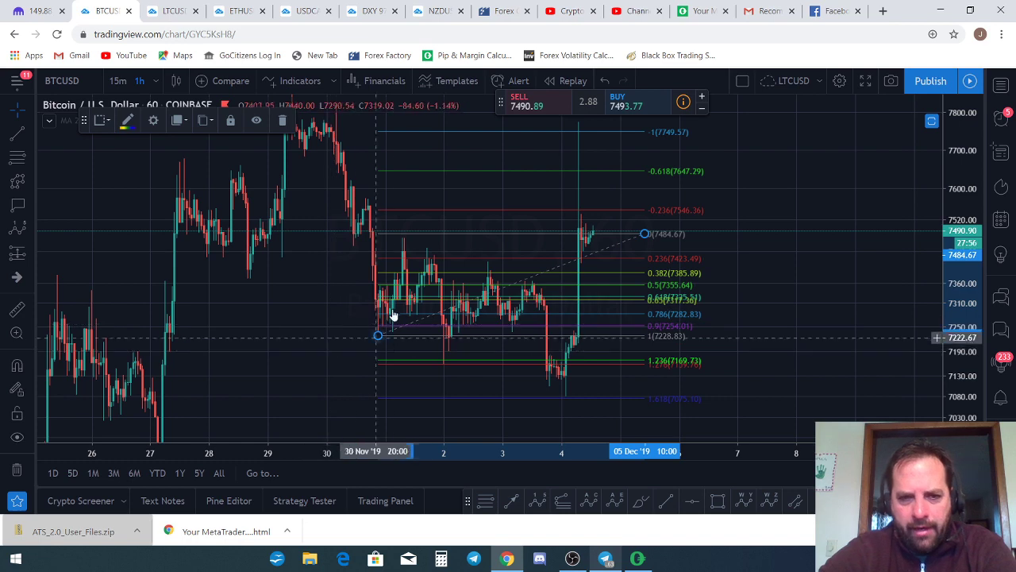
{"action": "left_click_drag", "start_coordinate": [378, 335], "coordinate": [359, 336]}
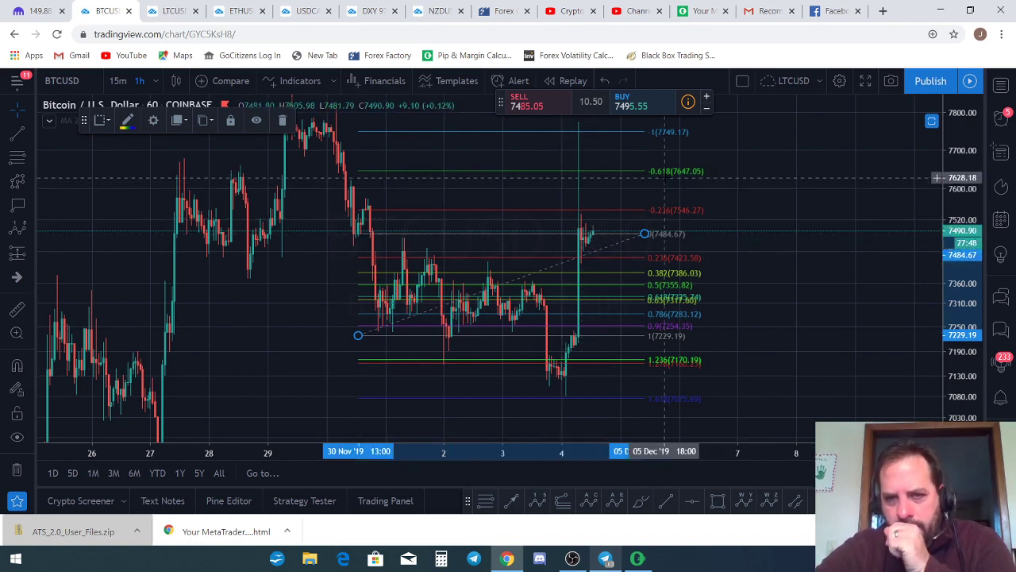
{"action": "key", "text": "Delete"}
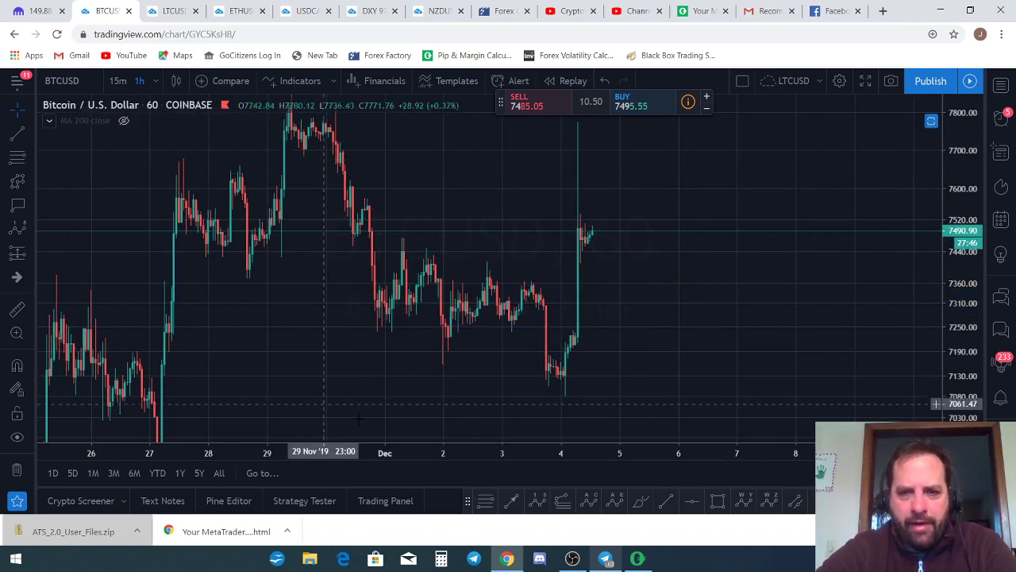
- Delete the Fib retracement drawn over the October zigzag, keeping the white zigzag line
{"action": "left_click_drag", "start_coordinate": [675, 206], "coordinate": [903, 289]}
{"action": "scroll", "coordinate": [904, 289], "scroll_direction": "down", "scroll_amount": 2}
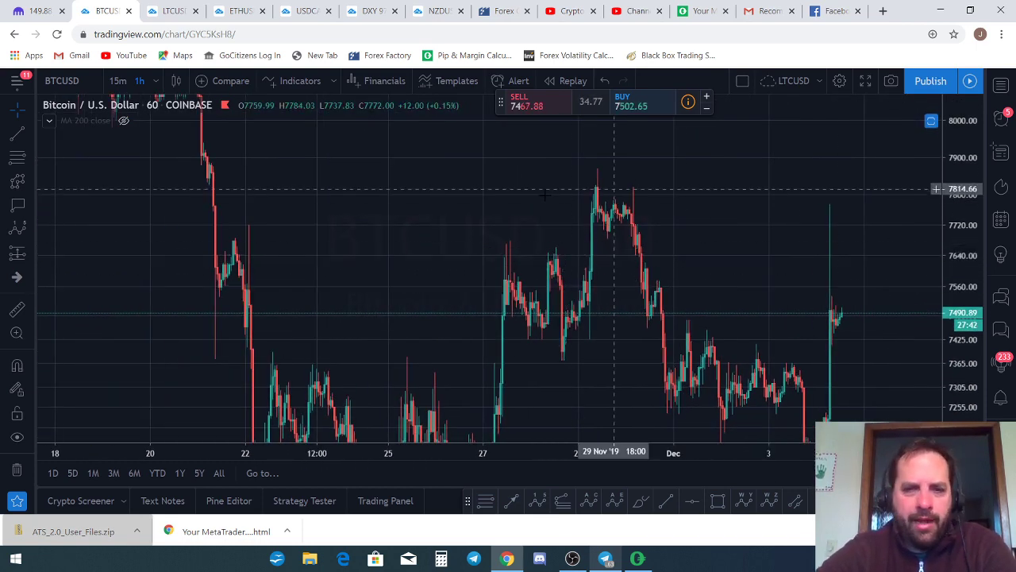
{"action": "left_click_drag", "start_coordinate": [975, 162], "coordinate": [975, 349]}
{"action": "scroll", "coordinate": [398, 226], "scroll_direction": "down", "scroll_amount": 6}
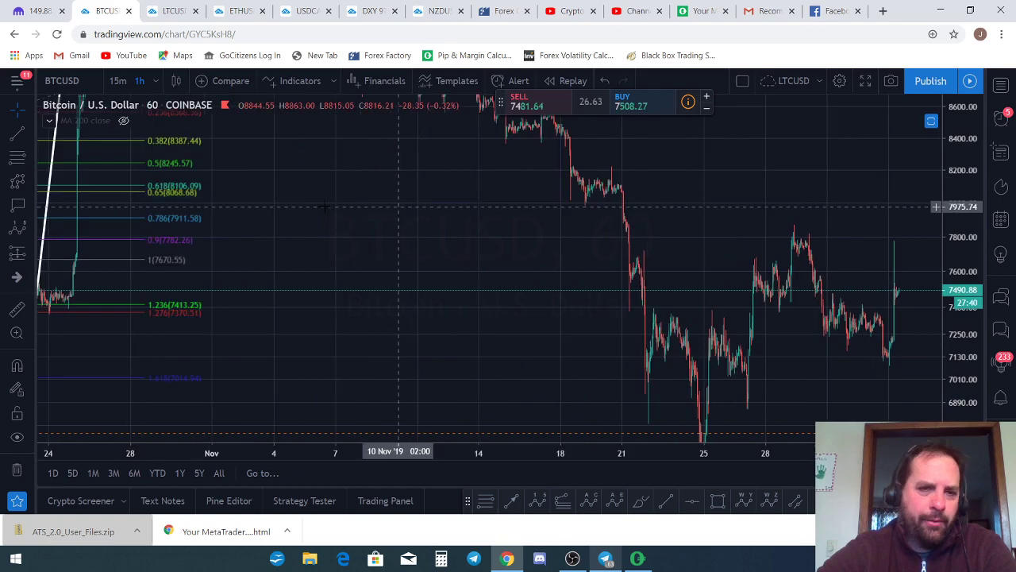
{"action": "left_click_drag", "start_coordinate": [324, 206], "coordinate": [722, 313]}
{"action": "left_click_drag", "start_coordinate": [956, 177], "coordinate": [956, 329]}
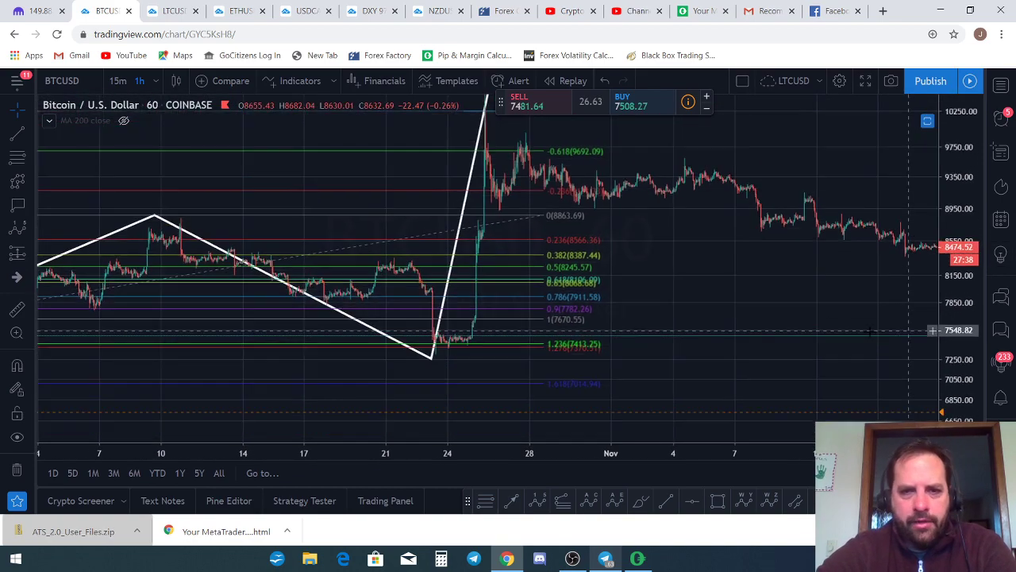
{"action": "left_click_drag", "start_coordinate": [739, 275], "coordinate": [794, 375]}
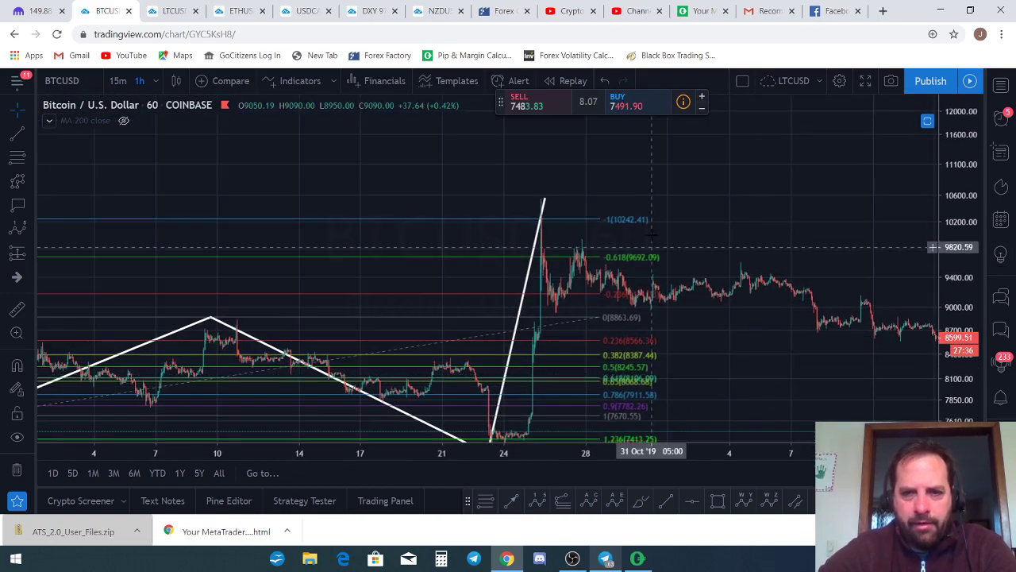
{"action": "left_click", "coordinate": [645, 220]}
{"action": "key", "text": "Delete"}
- Draw a trend-based Fib extension on the October zigzag from 7708.49 to 8867.26, projected from 7285.72, and delete it after checking the peak
{"action": "scroll", "coordinate": [655, 238], "scroll_direction": "down", "scroll_amount": 3}
{"action": "mouse_move", "coordinate": [683, 353]}
{"action": "left_mouse_down"}
{"action": "mouse_move", "coordinate": [651, 295]}
{"action": "mouse_move", "coordinate": [612, 280]}
{"action": "left_mouse_up"}
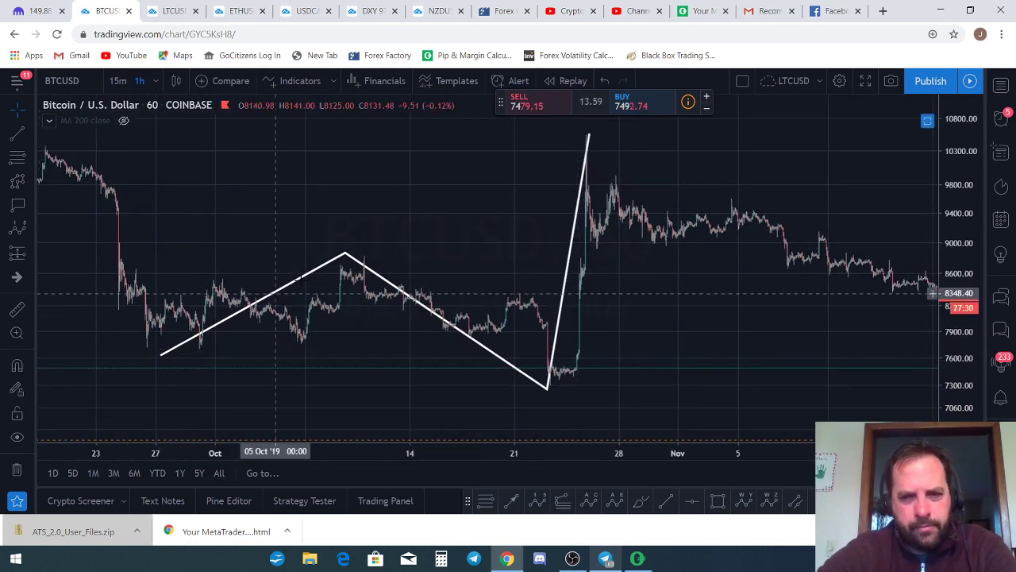
{"action": "left_click", "coordinate": [562, 501]}
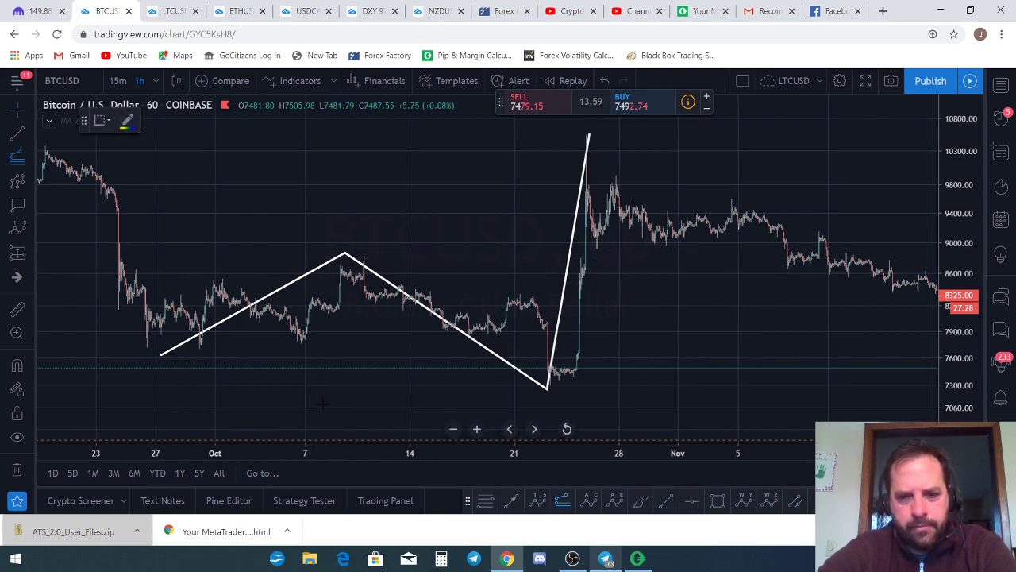
{"action": "left_click", "coordinate": [146, 348]}
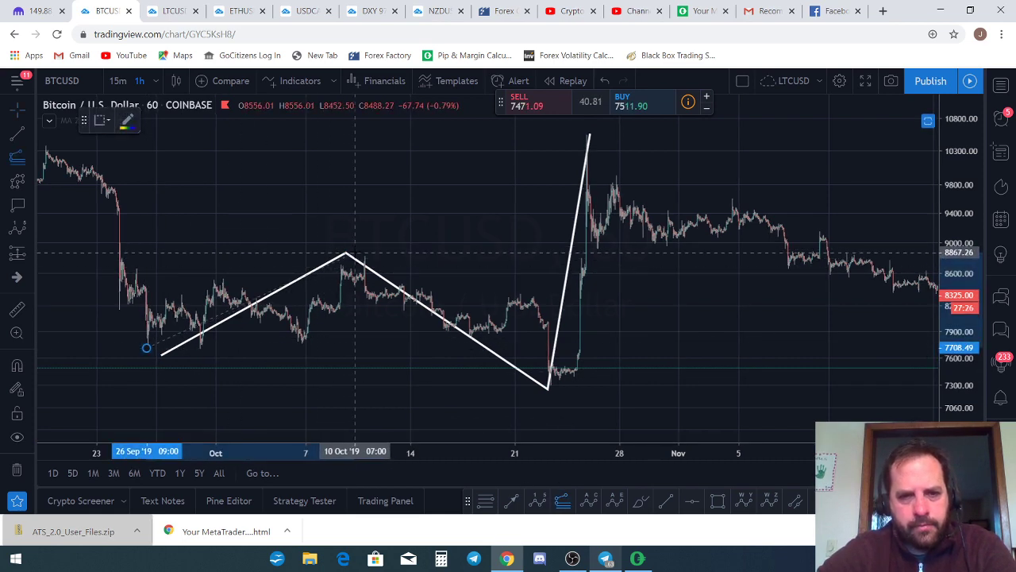
{"action": "left_click", "coordinate": [355, 252]}
{"action": "left_click", "coordinate": [716, 386]}
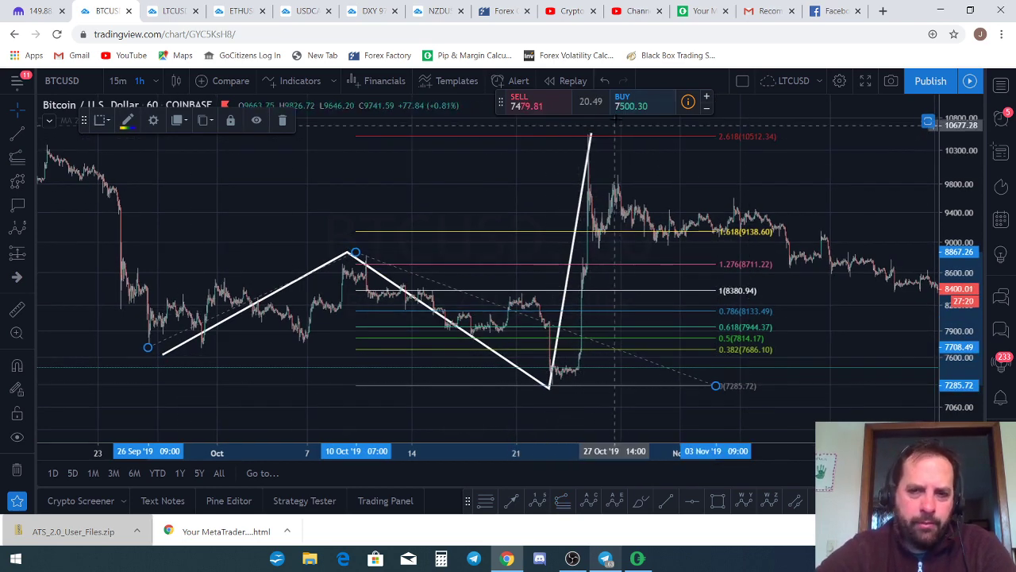
{"action": "key", "text": "Delete"}
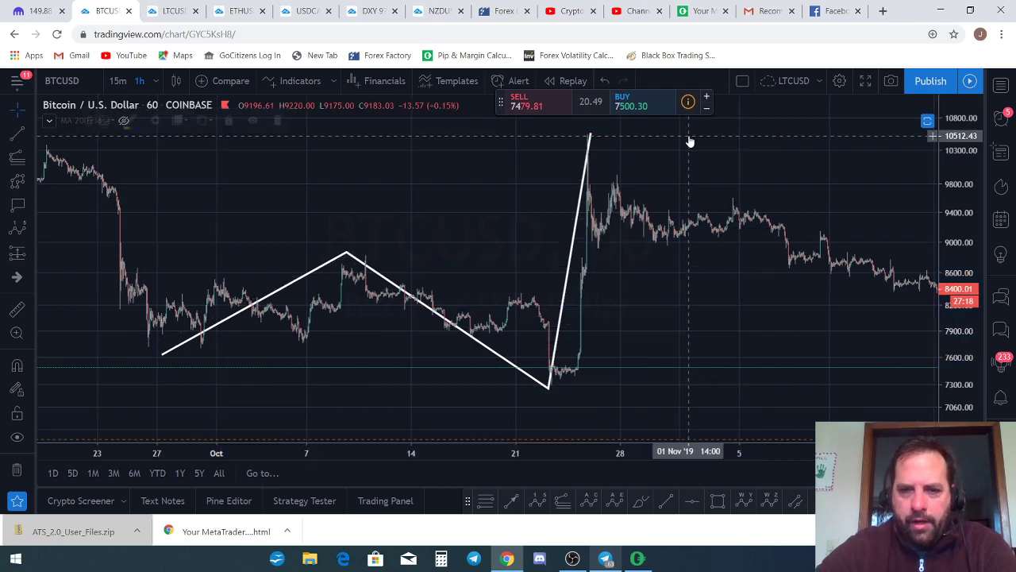
- Place the ABC correction wave from 7851.19 through A at 7223.05 and B at 7789.69 to C at 6799.21
{"action": "left_click_drag", "start_coordinate": [725, 310], "coordinate": [567, 224]}
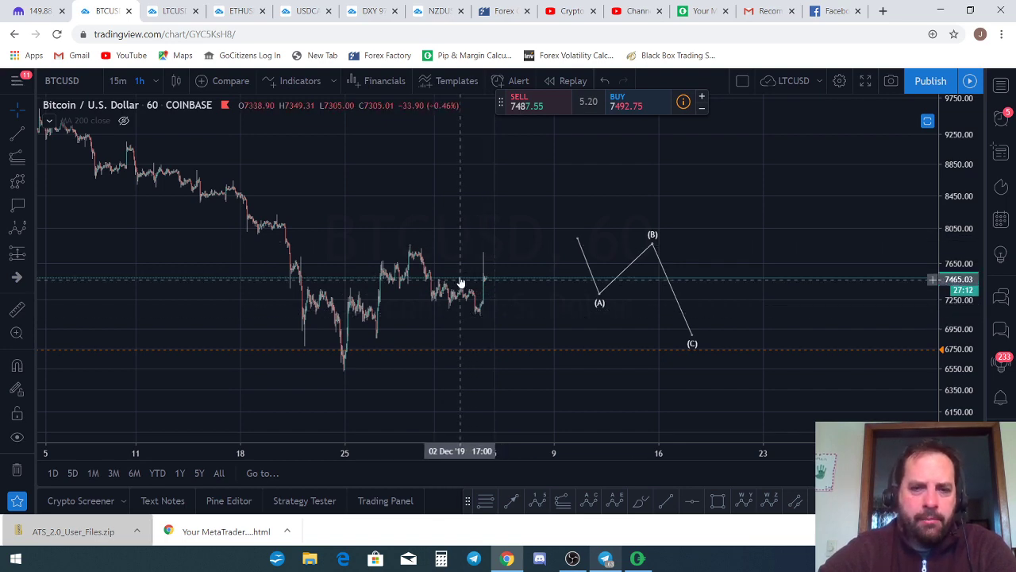
{"action": "left_click_drag", "start_coordinate": [514, 262], "coordinate": [623, 282]}
{"action": "left_click_drag", "start_coordinate": [947, 357], "coordinate": [964, 245]}
{"action": "scroll", "coordinate": [822, 327], "scroll_direction": "up", "scroll_amount": 6}
{"action": "left_click_drag", "start_coordinate": [411, 223], "coordinate": [886, 250]}
{"action": "scroll", "coordinate": [815, 233], "scroll_direction": "up", "scroll_amount": 4}
{"action": "left_click_drag", "start_coordinate": [782, 229], "coordinate": [470, 149]}
{"action": "mouse_move", "coordinate": [717, 261]}
{"action": "left_mouse_down"}
{"action": "mouse_move", "coordinate": [255, 246]}
{"action": "mouse_move", "coordinate": [278, 269]}
{"action": "left_mouse_up"}
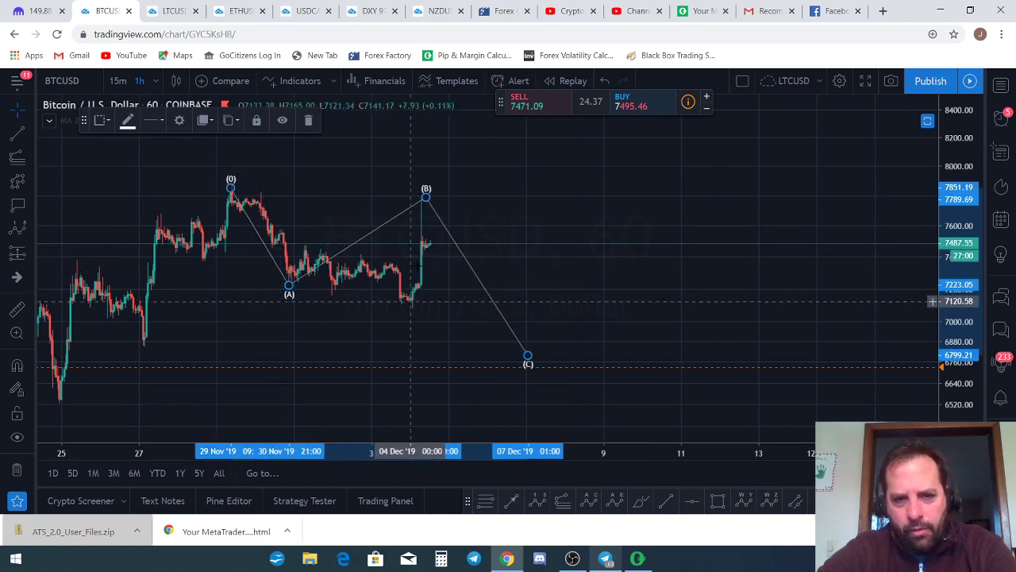
- Draw a trend-based Fib extension from 7861.54 to the 30 November low near wave A, projected downward from 7768.17
{"action": "scroll", "coordinate": [589, 342], "scroll_direction": "down", "scroll_amount": 2}
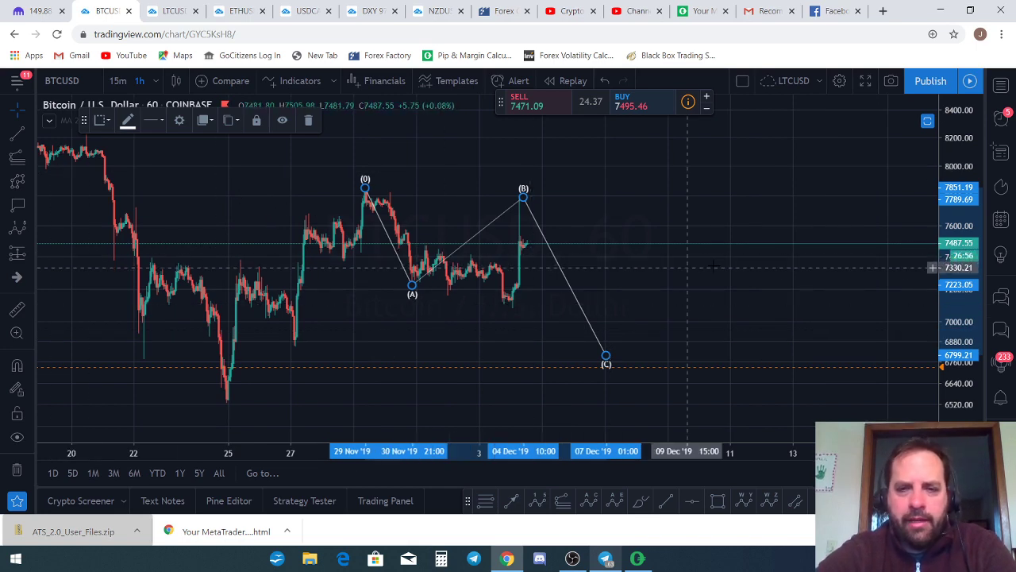
{"action": "left_click", "coordinate": [17, 157]}
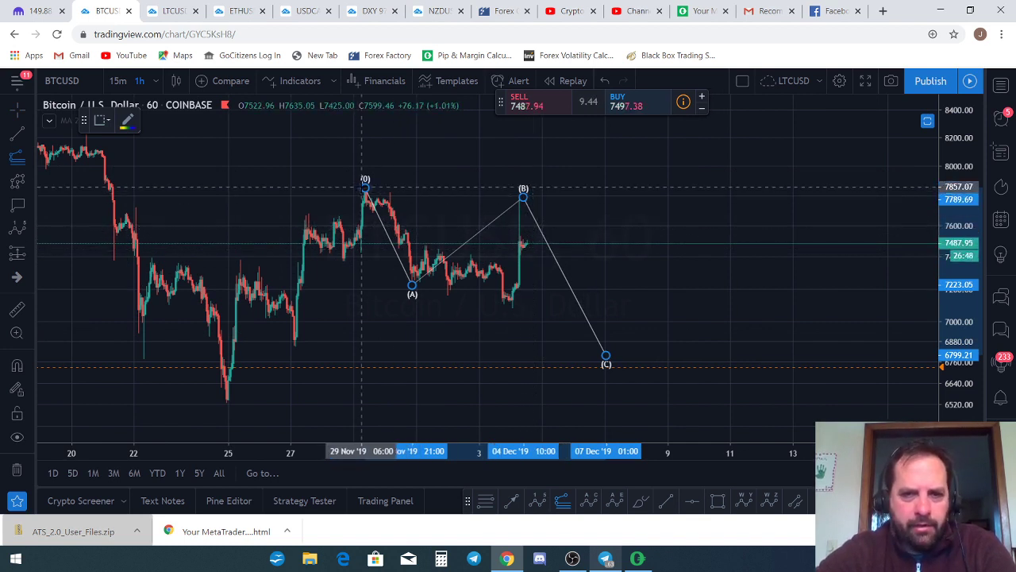
{"action": "left_click", "coordinate": [363, 186]}
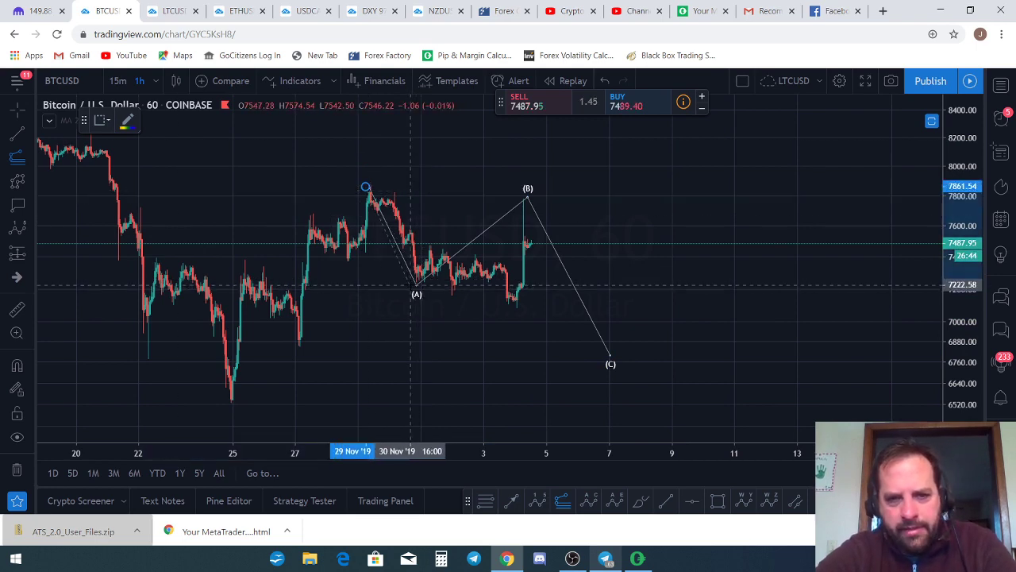
{"action": "left_click", "coordinate": [410, 283]}
{"action": "left_click", "coordinate": [615, 201]}
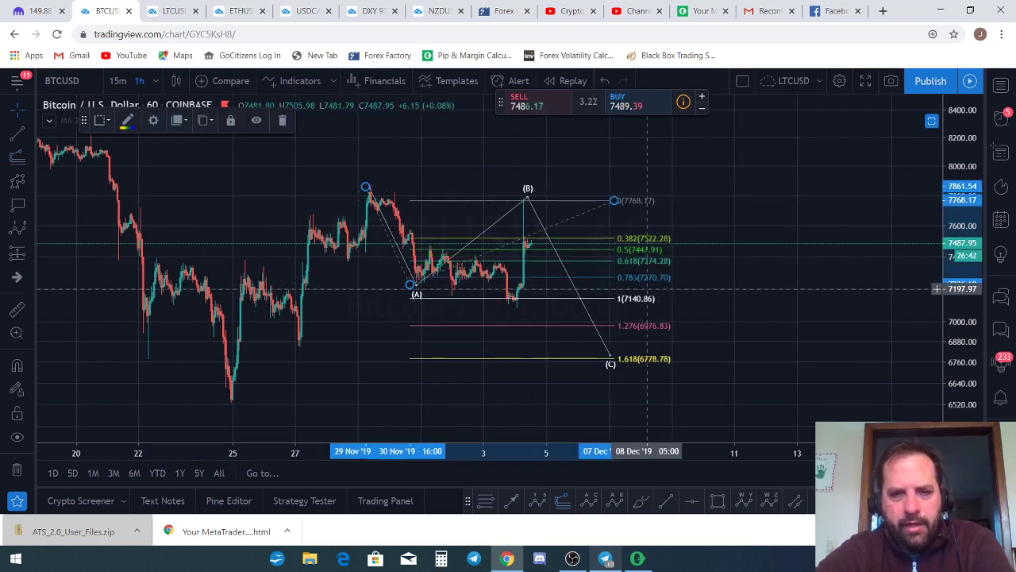
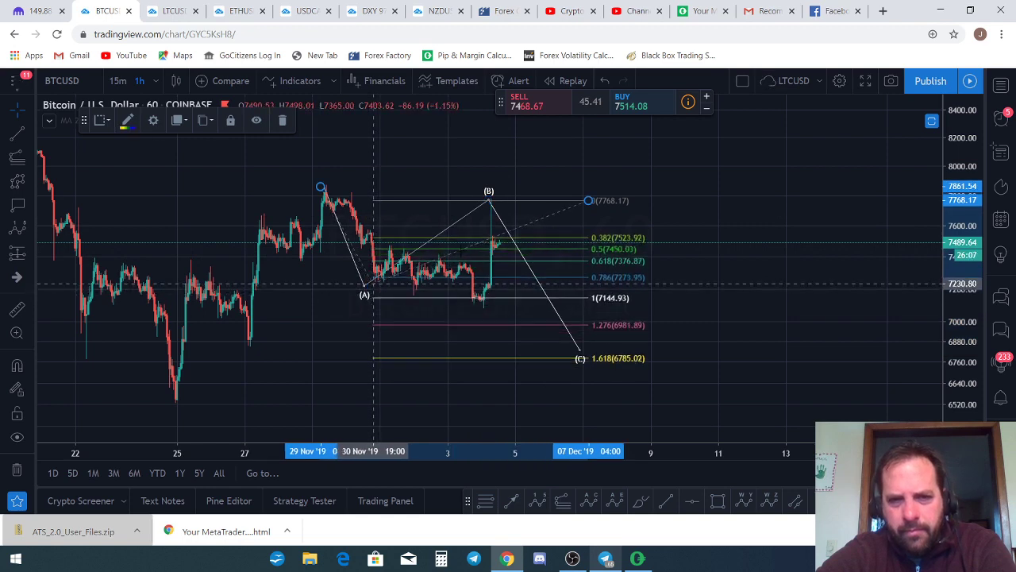
- Move the Fib extension's projection point to 7772.59 and raise wave C of the ABC correction to 6854.26
{"action": "left_click_drag", "start_coordinate": [588, 201], "coordinate": [599, 199]}
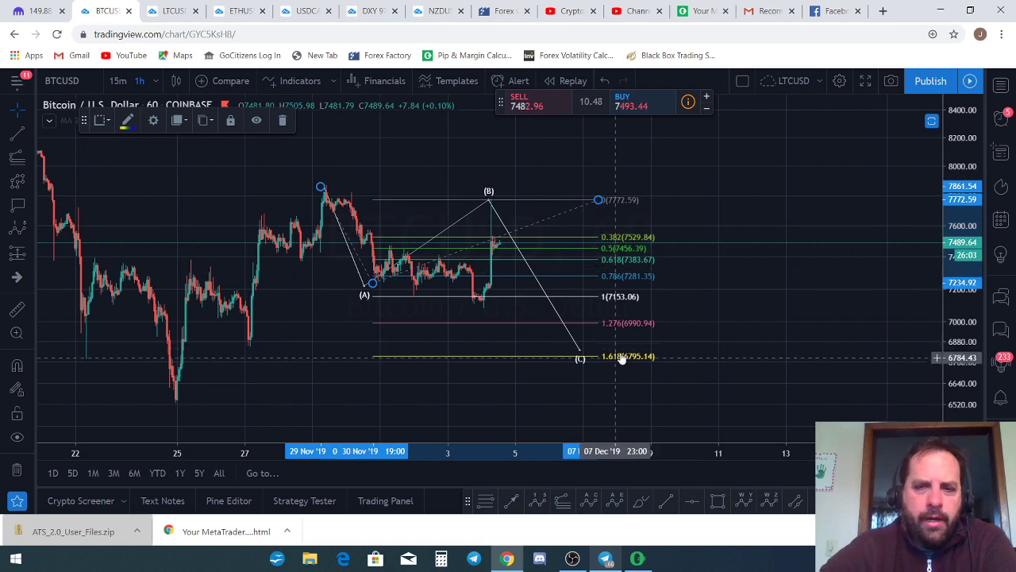
{"action": "left_click_drag", "start_coordinate": [580, 352], "coordinate": [576, 324]}
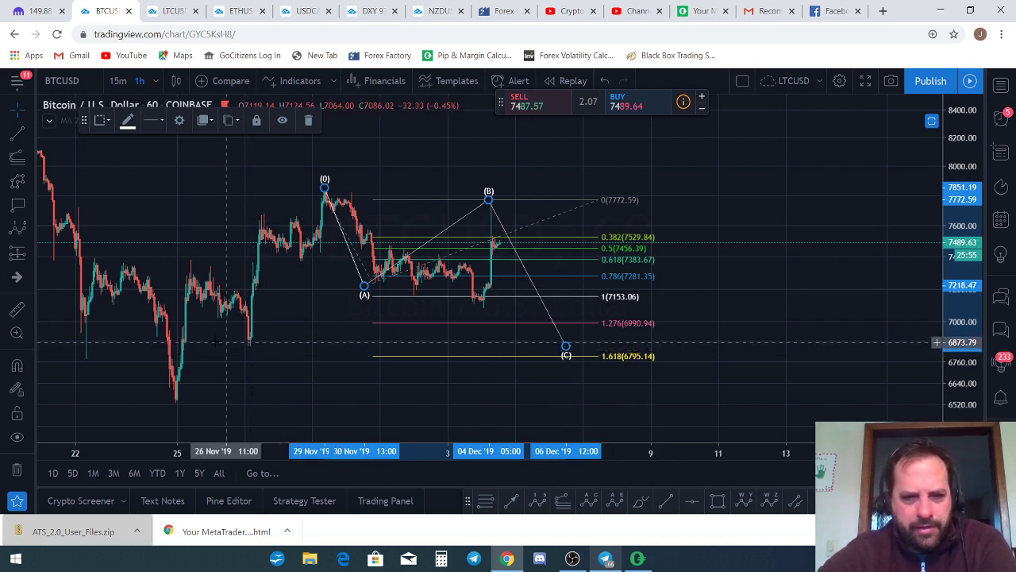
- Draw a Fib retracement from 6523.26 up to 7870.49 to compare its levels with wave C, and delete it
{"action": "left_click", "coordinate": [486, 501]}
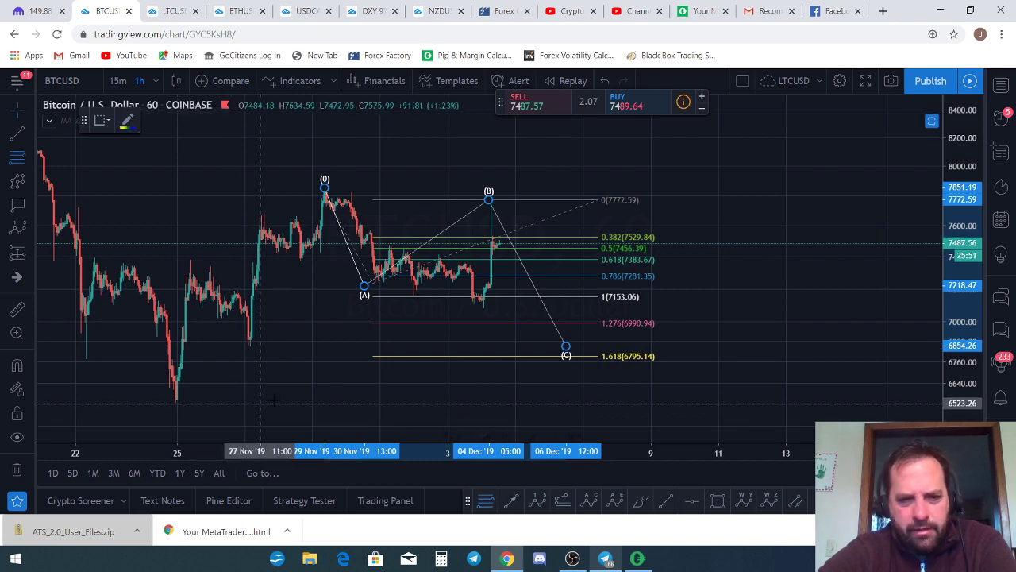
{"action": "left_click", "coordinate": [259, 404]}
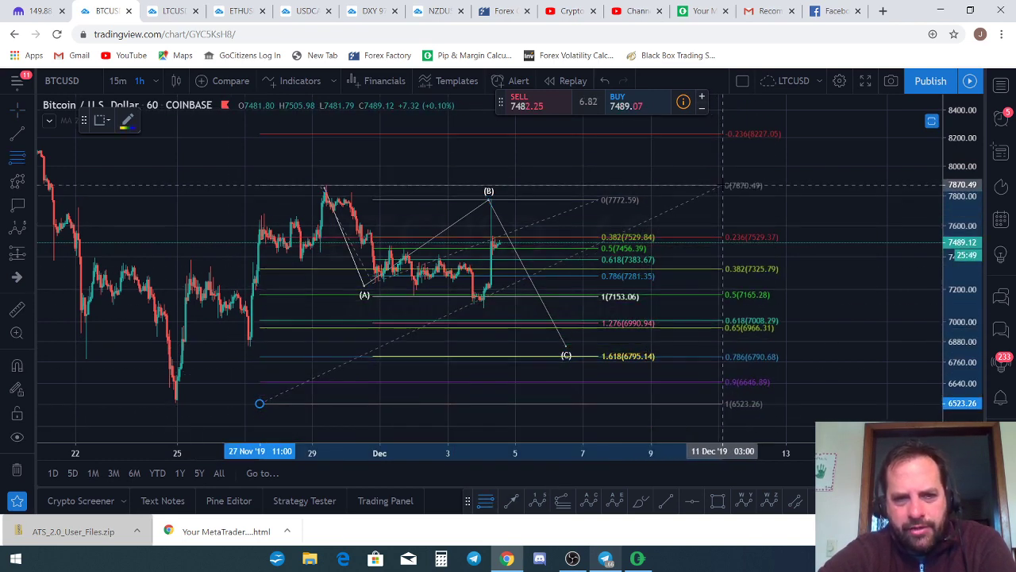
{"action": "left_click", "coordinate": [722, 185]}
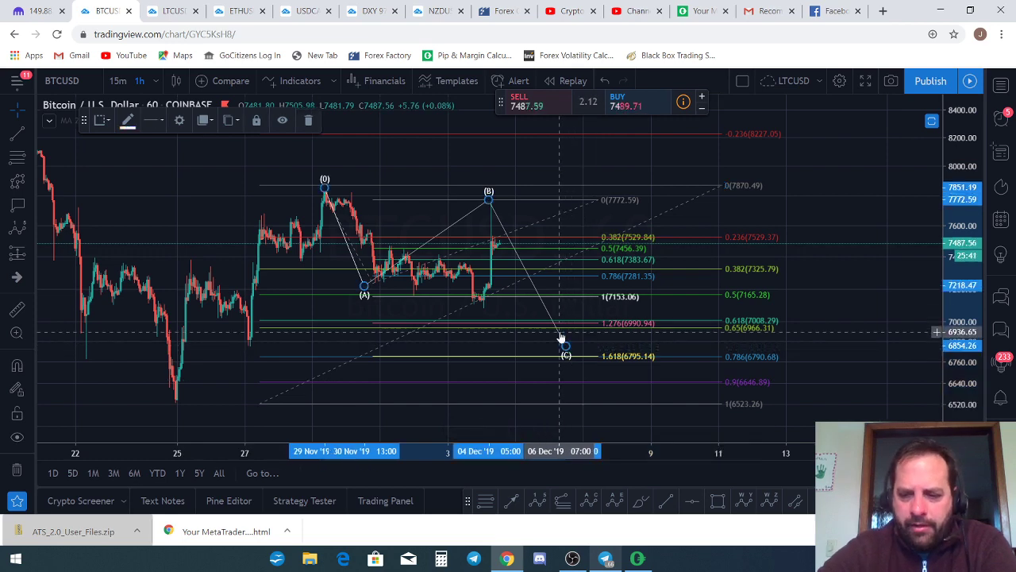
{"action": "key", "text": "Delete"}
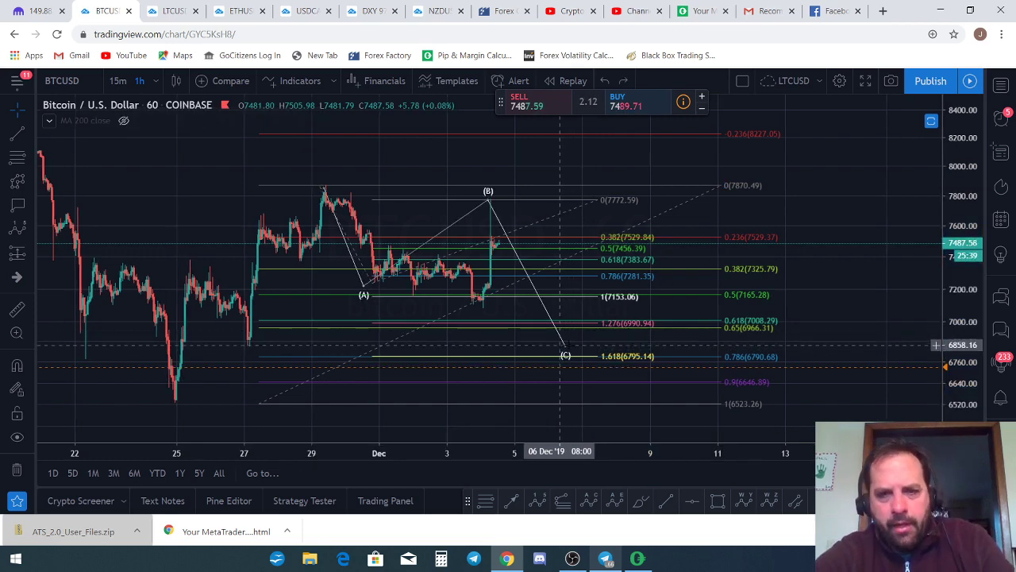
{"action": "left_click", "coordinate": [259, 402]}
{"action": "key", "text": "Delete"}
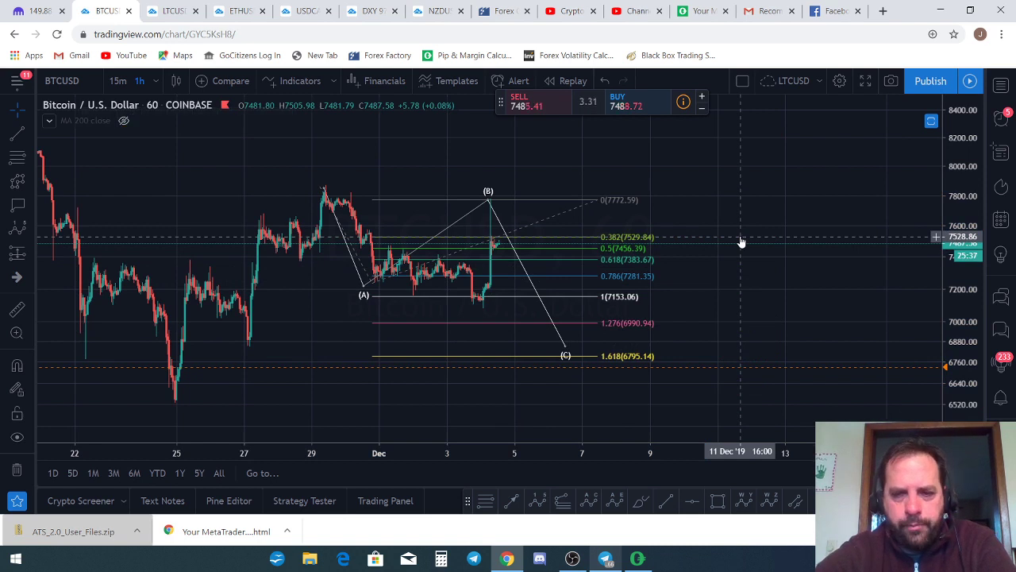
- Draw a rectangle around the 1.276 and 1.618 extension levels, spanning 7036.01 to 6757.46 from 5 to 9 December
{"action": "left_click", "coordinate": [717, 502]}
{"action": "left_click", "coordinate": [515, 321]}
{"action": "left_click", "coordinate": [677, 362]}
{"action": "left_click", "coordinate": [678, 315]}
{"action": "left_click_drag", "start_coordinate": [678, 321], "coordinate": [674, 316]}
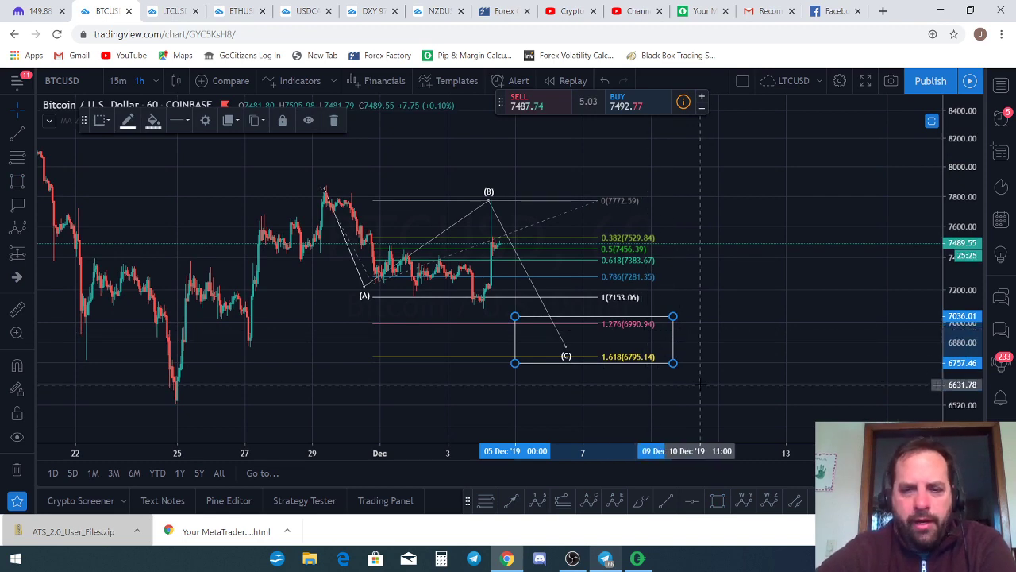
- Try wave A at 7088.77 and wave B at 7353.05, and delete the ABC correction wave
{"action": "left_click_drag", "start_coordinate": [952, 352], "coordinate": [952, 222]}
{"action": "scroll", "coordinate": [675, 261], "scroll_direction": "up", "scroll_amount": 3}
{"action": "left_click_drag", "start_coordinate": [662, 266], "coordinate": [852, 296]}
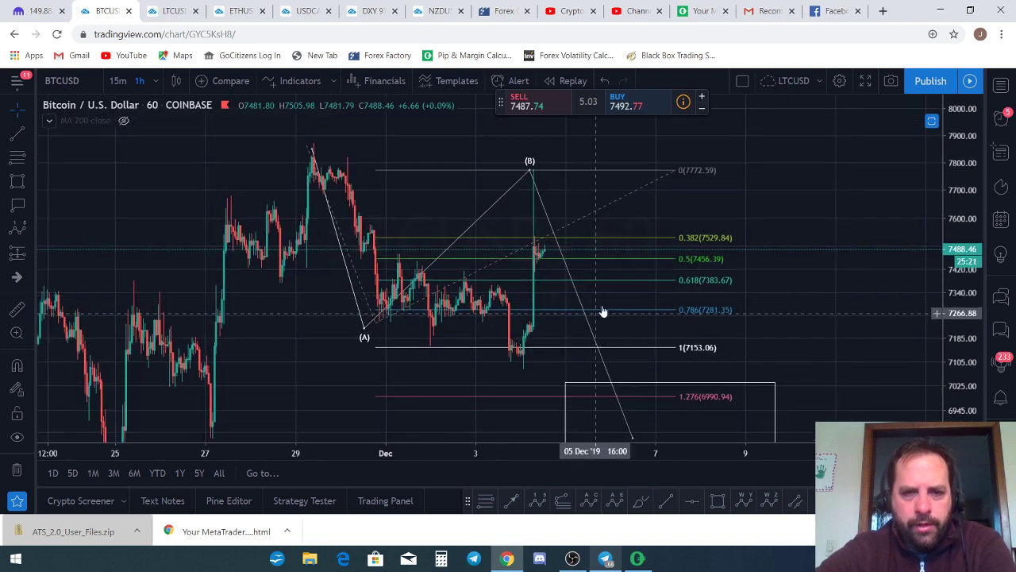
{"action": "left_click_drag", "start_coordinate": [364, 328], "coordinate": [511, 367]}
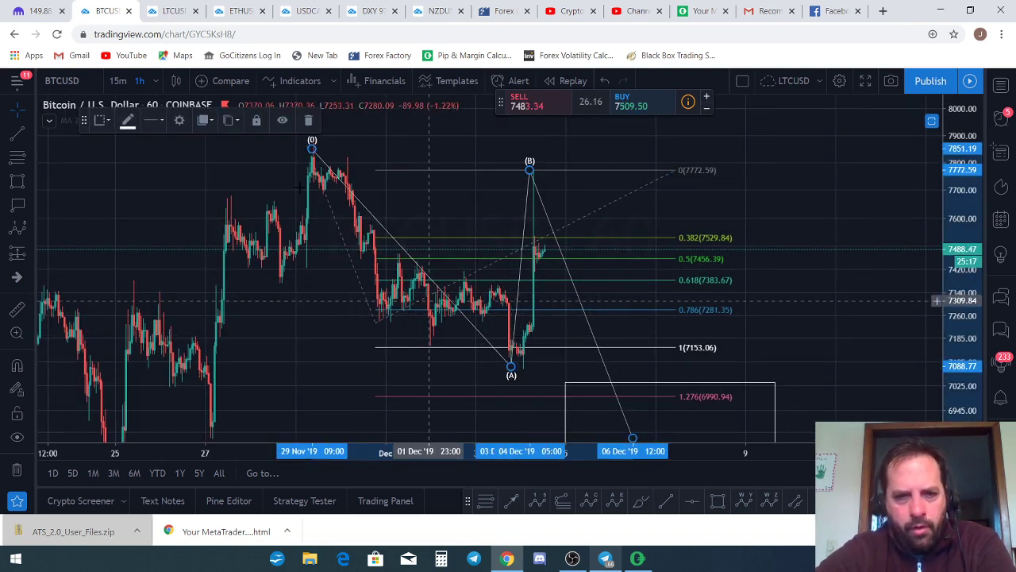
{"action": "left_click_drag", "start_coordinate": [532, 175], "coordinate": [558, 282]}
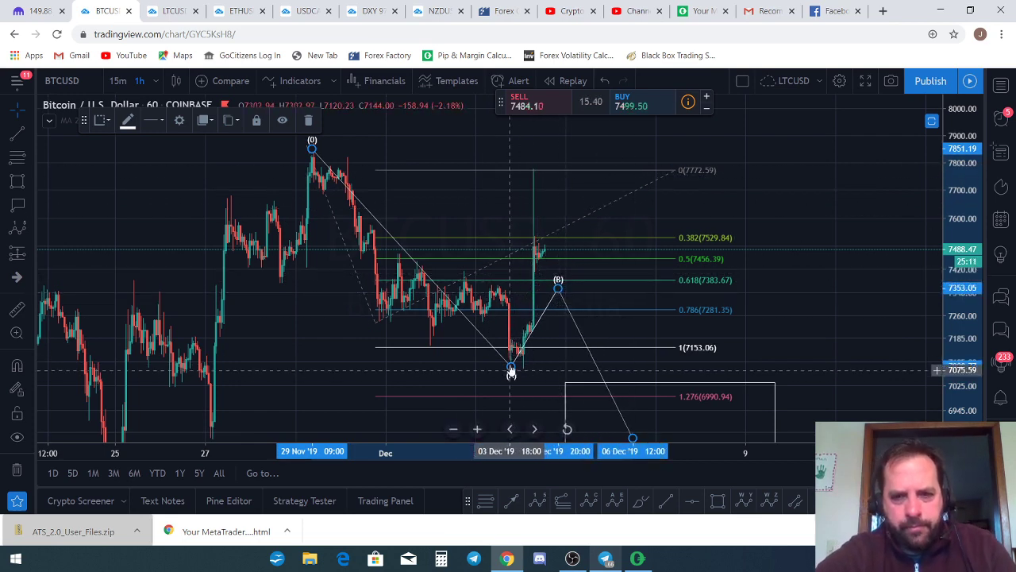
{"action": "key", "text": "Delete"}
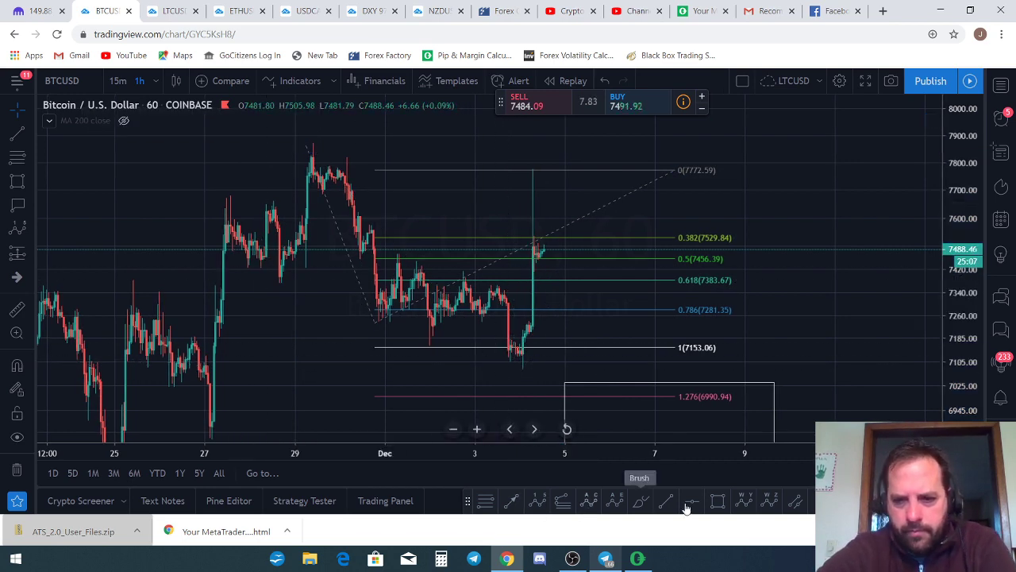
- Draw a WXYXZ triple combo wave from 7896.84 through 7669.90, 7821.26, 7251.12 and 7502.82 to Z at 7060.24
{"action": "left_click", "coordinate": [742, 501]}
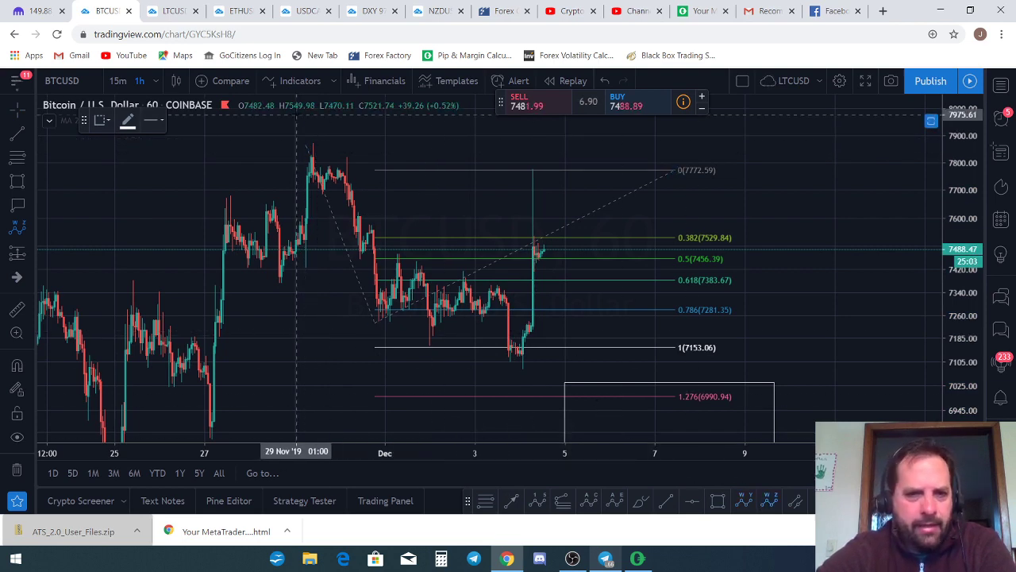
{"action": "left_click", "coordinate": [305, 139]}
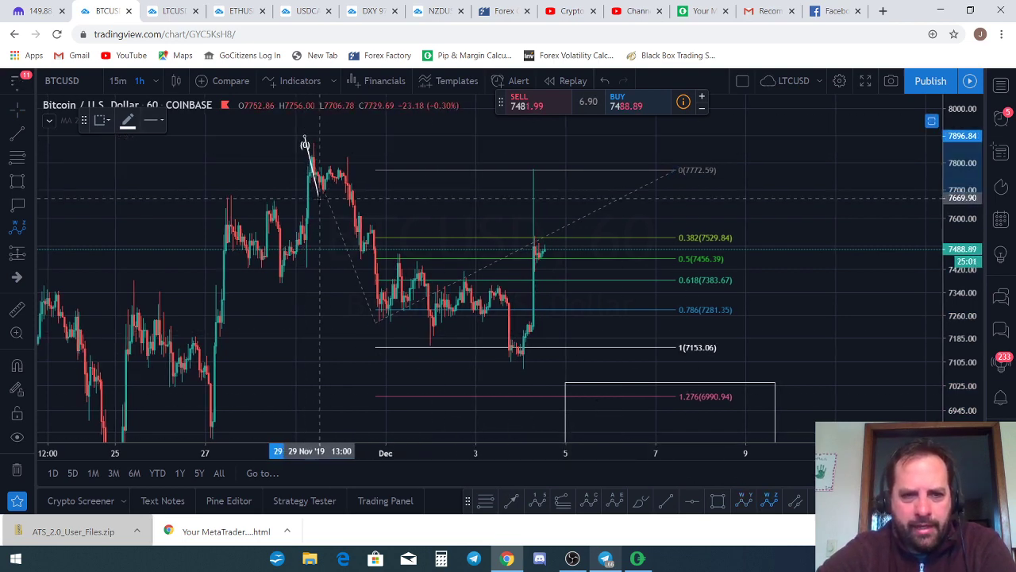
{"action": "left_click", "coordinate": [319, 199]}
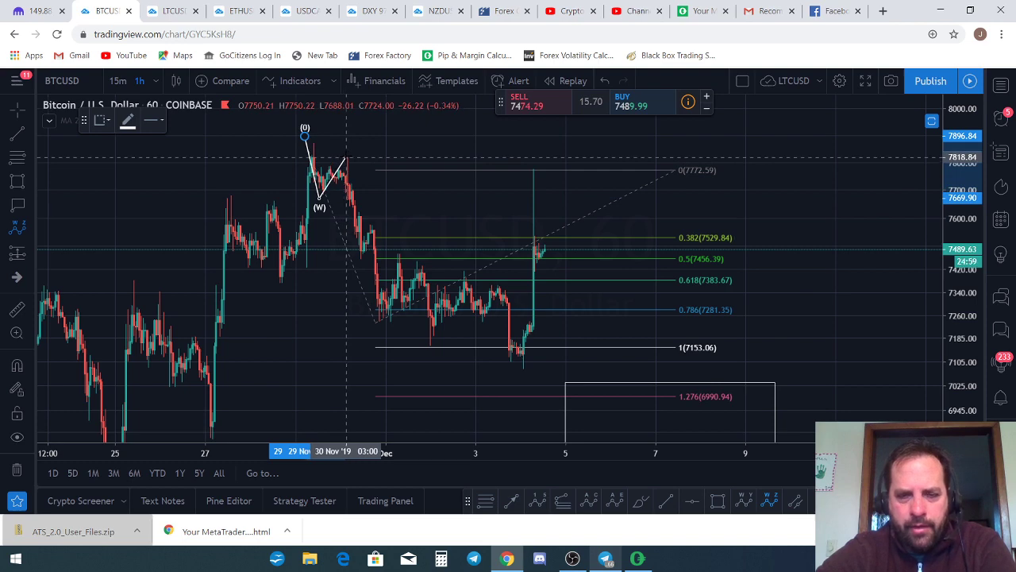
{"action": "left_click", "coordinate": [345, 155]}
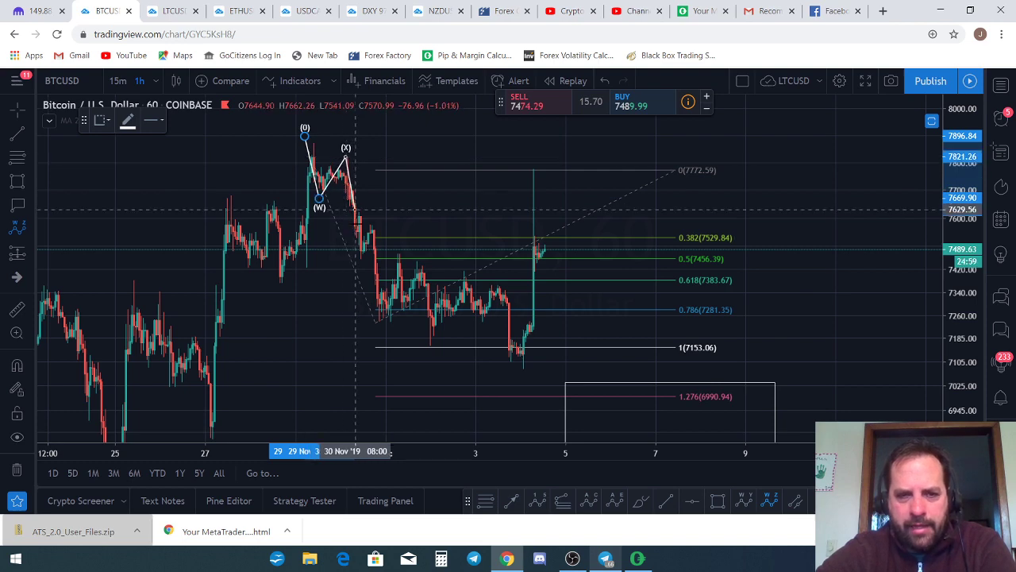
{"action": "left_click", "coordinate": [384, 318]}
{"action": "left_click", "coordinate": [405, 244]}
{"action": "left_click", "coordinate": [512, 375]}
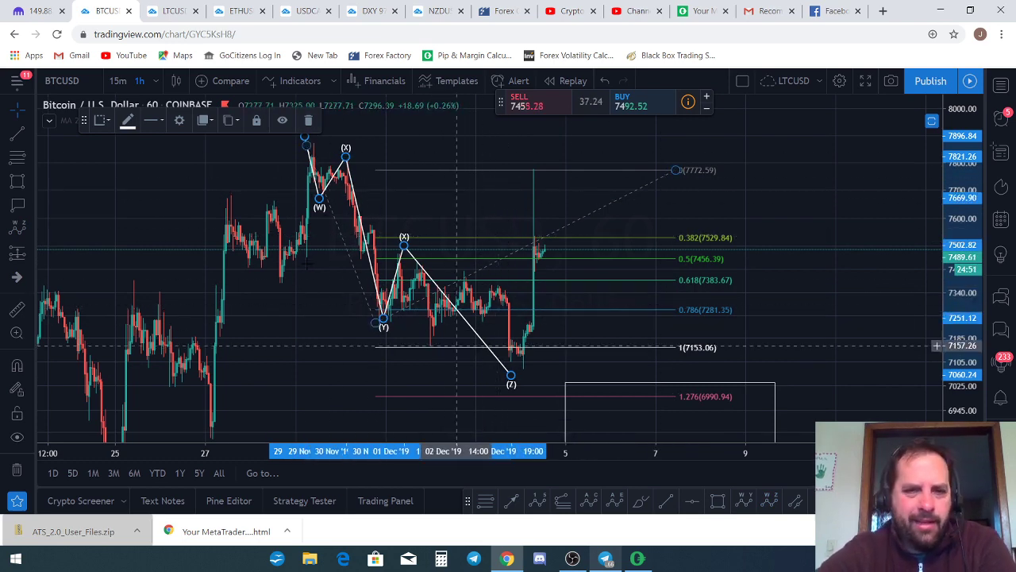
- Try the combo wave with W at 7463.36, X at 7582.37, Y at 7177.27 and second X at 7442.55, and delete it
{"action": "left_click_drag", "start_coordinate": [322, 197], "coordinate": [355, 256]}
{"action": "left_click_drag", "start_coordinate": [346, 157], "coordinate": [374, 222]}
{"action": "left_click_drag", "start_coordinate": [384, 318], "coordinate": [422, 340]}
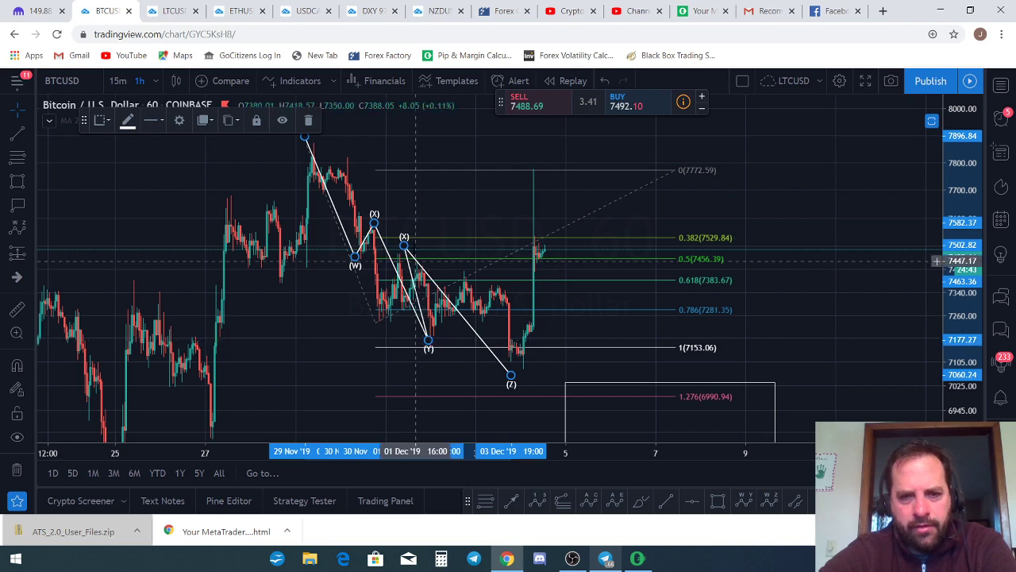
{"action": "left_click_drag", "start_coordinate": [405, 247], "coordinate": [468, 262]}
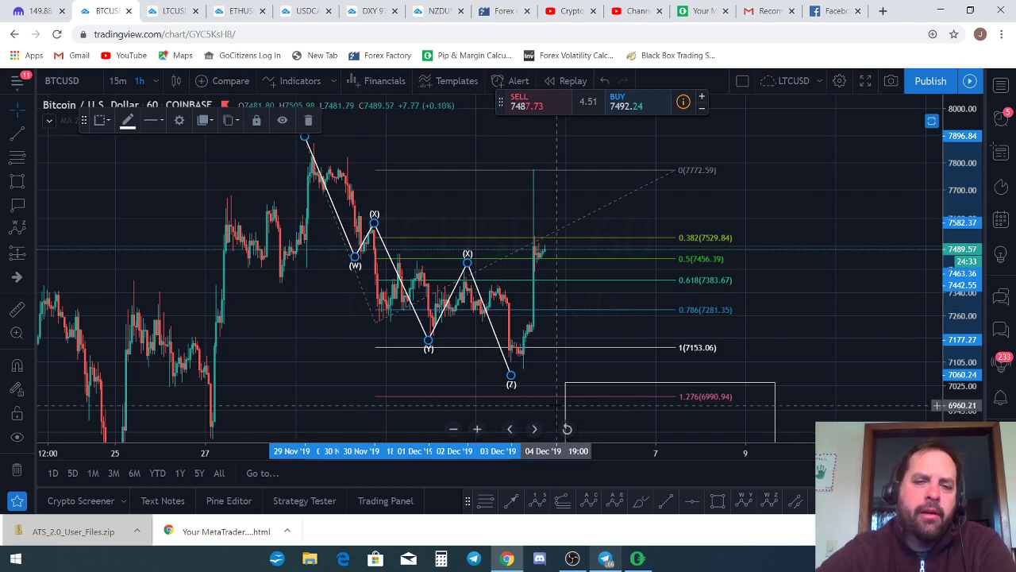
{"action": "left_click_drag", "start_coordinate": [509, 373], "coordinate": [519, 364]}
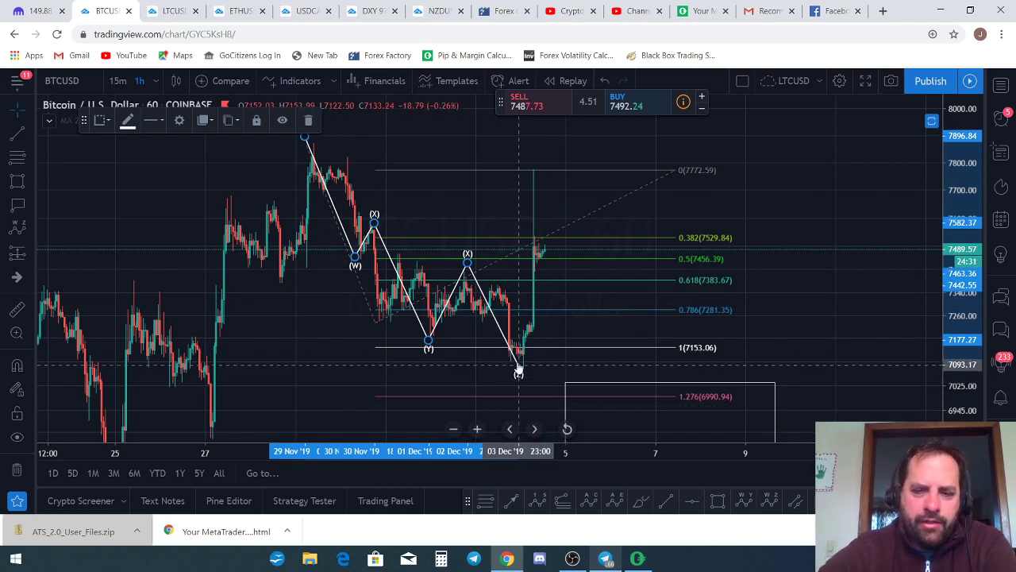
{"action": "key", "text": "Delete"}
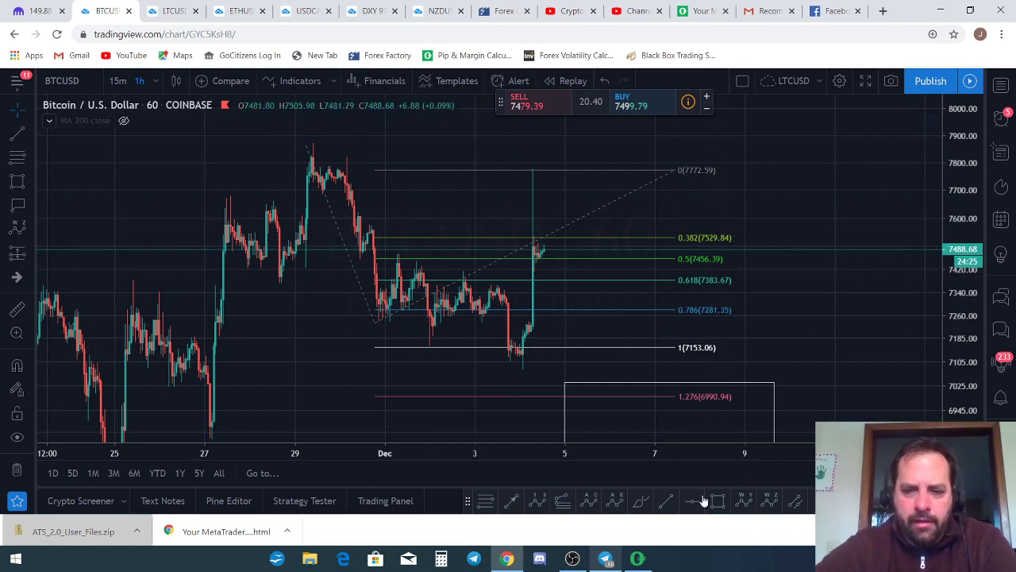
- Draw a five-point impulse wave from 7896.84 through 7686.57, 7818.84, 7235.39 and 7479.58 to 7166.15, and delete it
{"action": "left_click", "coordinate": [537, 501]}
{"action": "left_click", "coordinate": [308, 136]}
{"action": "left_click", "coordinate": [320, 203]}
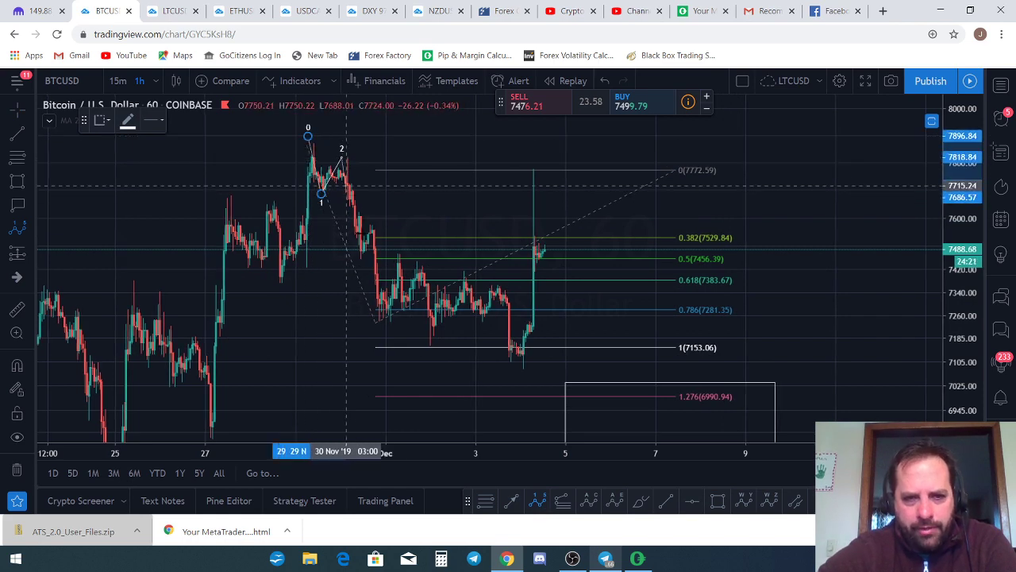
{"action": "left_click", "coordinate": [341, 157]}
{"action": "left_click", "coordinate": [380, 323]}
{"action": "left_click", "coordinate": [400, 253]}
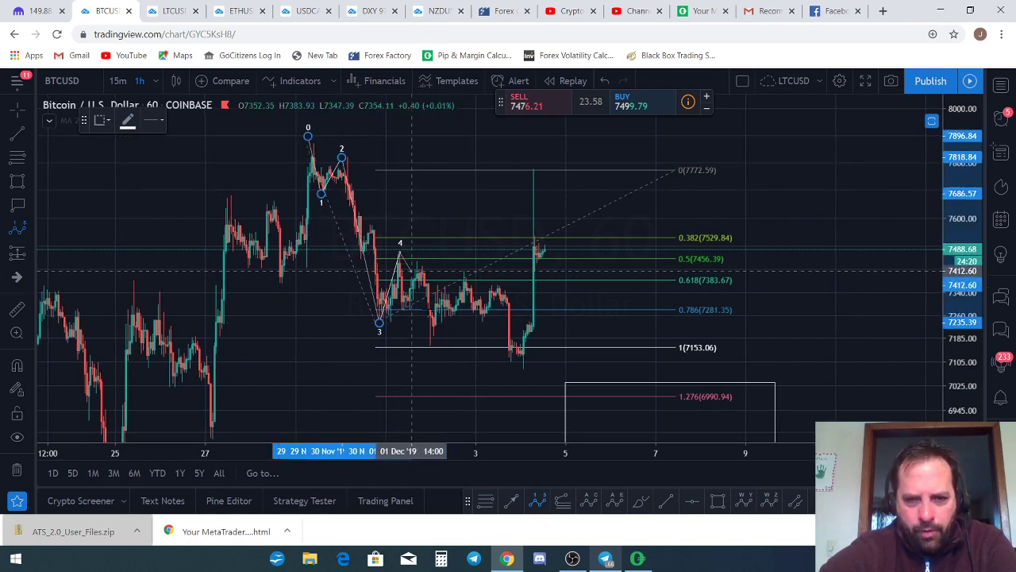
{"action": "left_click", "coordinate": [438, 343]}
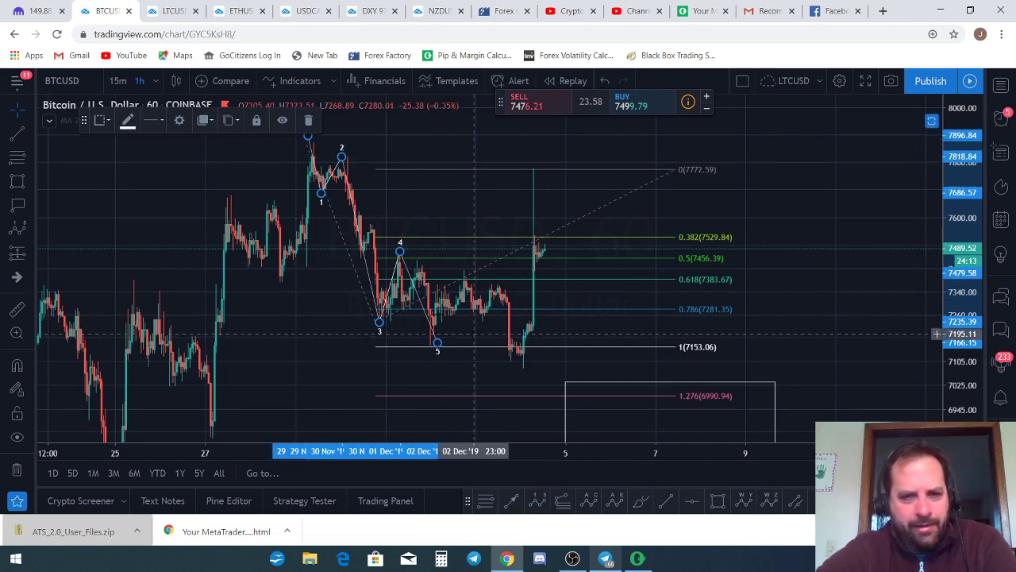
{"action": "key", "text": "Delete"}
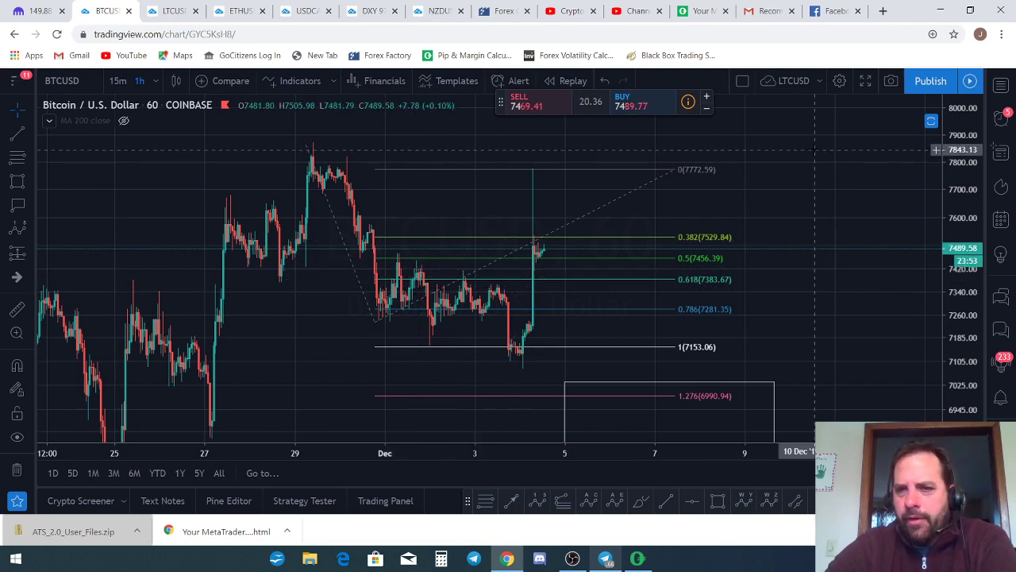
- Draw an arrow from the current price at 7524.45 down into the rectangle at 6945.70
{"action": "left_click_drag", "start_coordinate": [960, 170], "coordinate": [960, 208]}
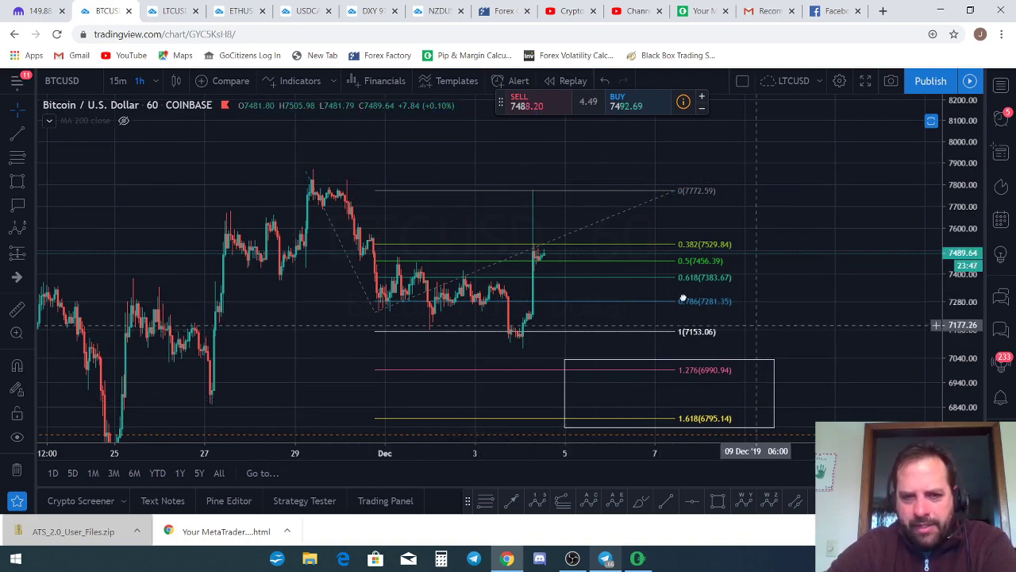
{"action": "scroll", "coordinate": [688, 332], "scroll_direction": "down", "scroll_amount": 3}
{"action": "left_click_drag", "start_coordinate": [886, 260], "coordinate": [764, 292]}
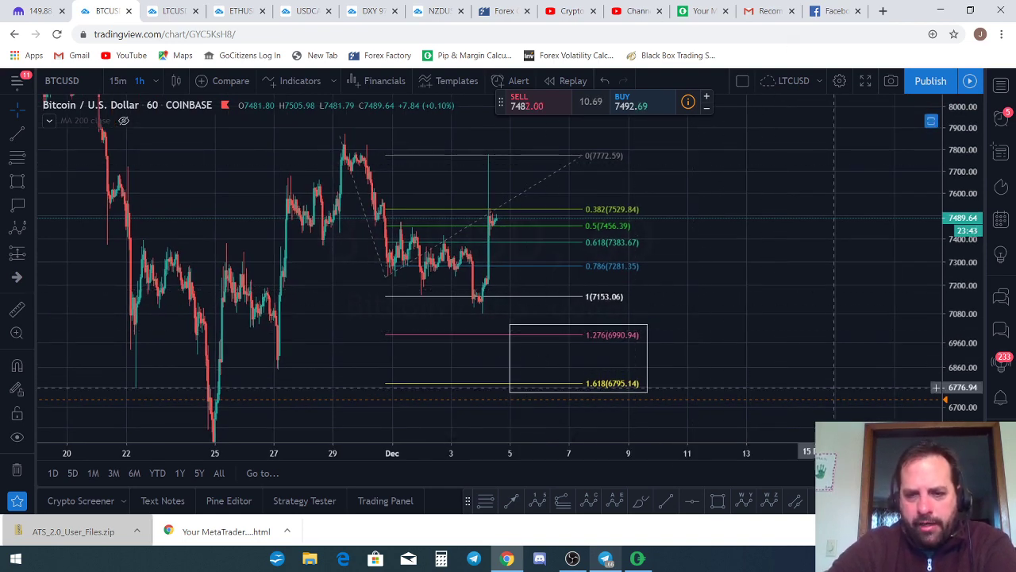
{"action": "left_click", "coordinate": [512, 501]}
{"action": "left_click", "coordinate": [495, 213]}
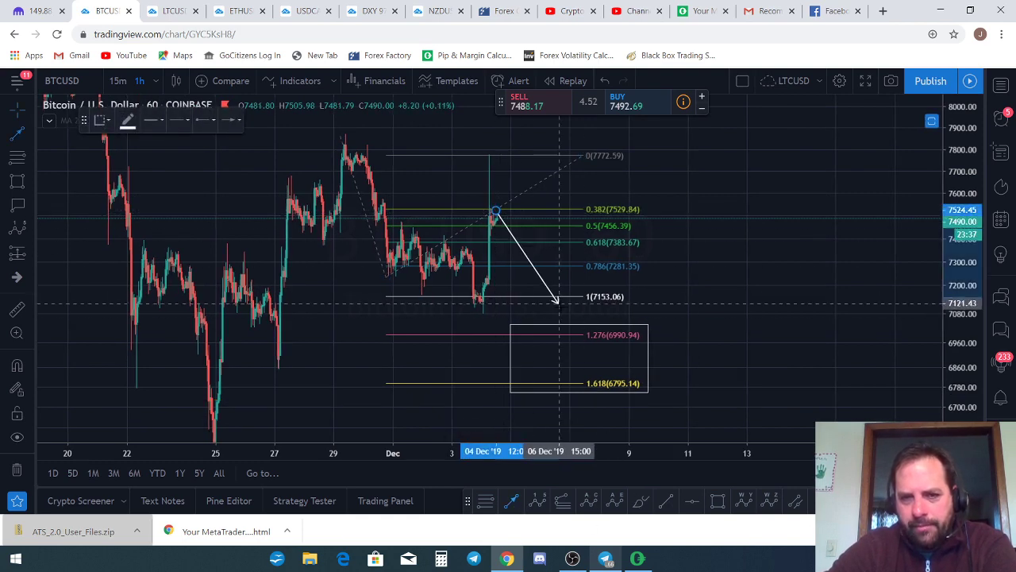
{"action": "left_click", "coordinate": [566, 343]}
- Draw a second arrow from inside the rectangle at about 6880 up past the 7800 level
{"action": "left_click", "coordinate": [513, 501]}
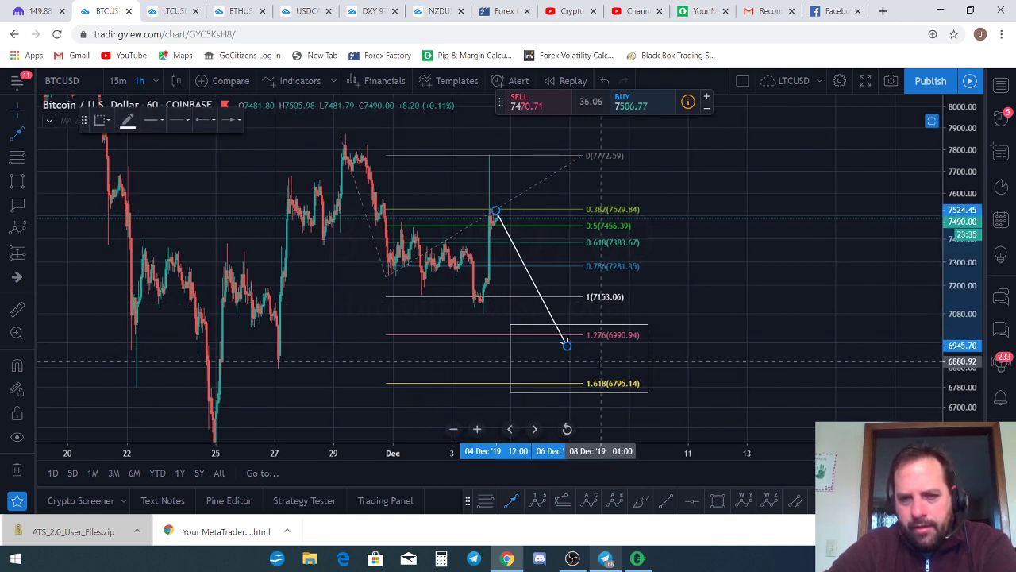
{"action": "left_click", "coordinate": [600, 366]}
{"action": "left_click", "coordinate": [702, 140]}
- Switch the chart interval to 2 hours and bring the October zigzag and the projection arrows into view
{"action": "scroll", "coordinate": [839, 231], "scroll_direction": "down", "scroll_amount": 4}
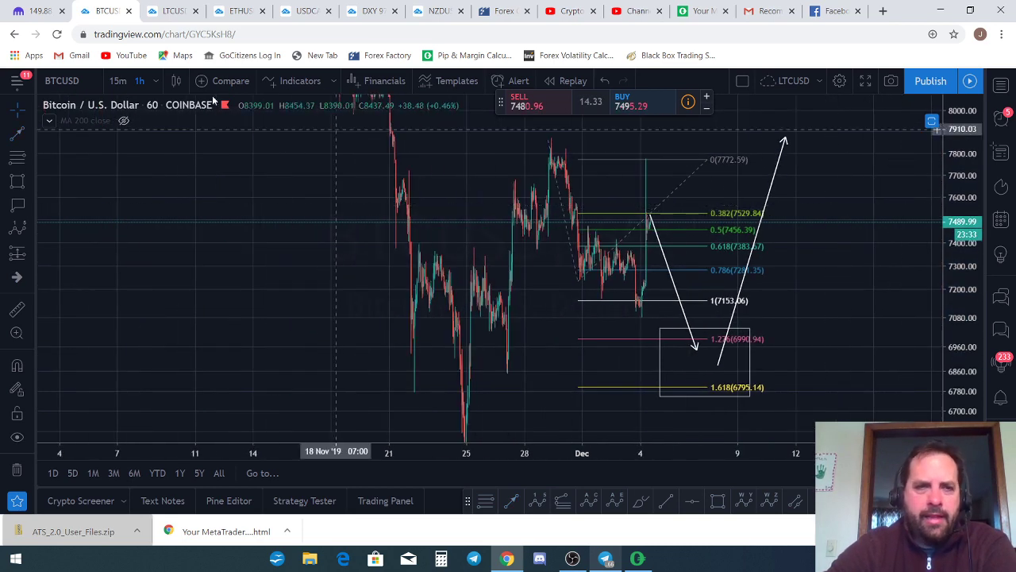
{"action": "left_click", "coordinate": [158, 82]}
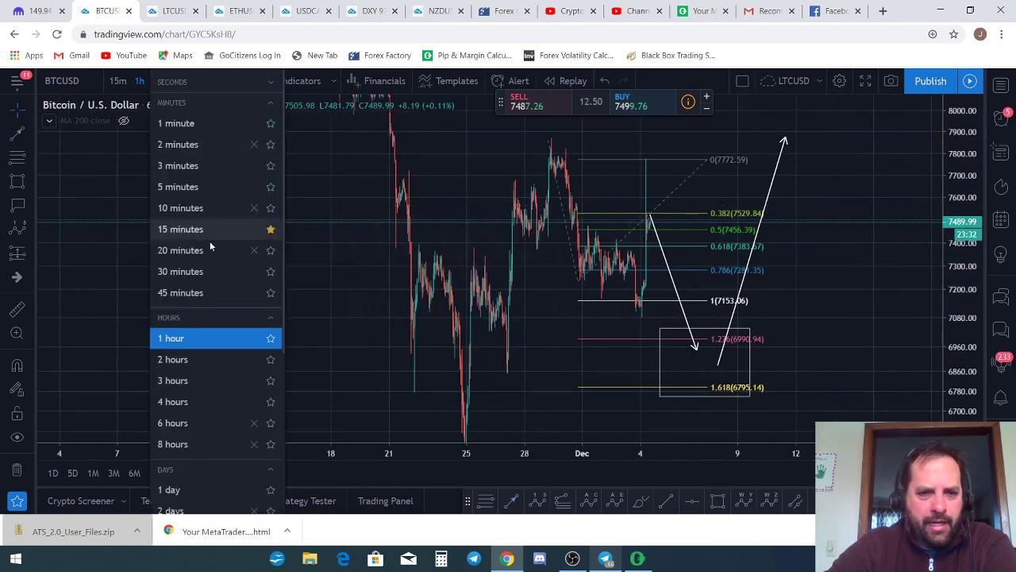
{"action": "left_click", "coordinate": [197, 359]}
{"action": "left_click_drag", "start_coordinate": [802, 206], "coordinate": [746, 233]}
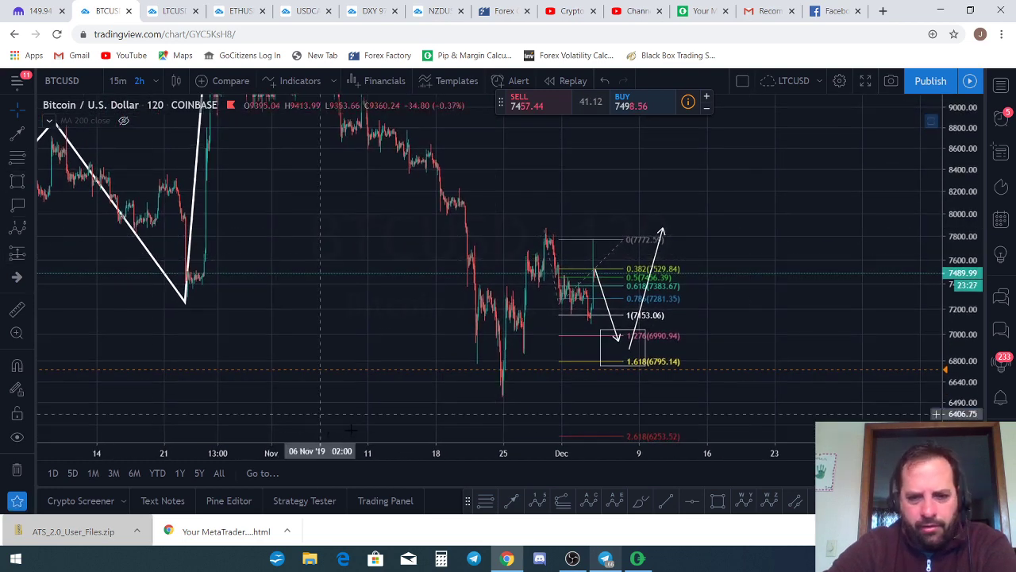
- Draw a trend-based Fib extension from the November low at 6539.55 to 7888.76, projected upward from 6868.59
{"action": "left_click", "coordinate": [561, 501]}
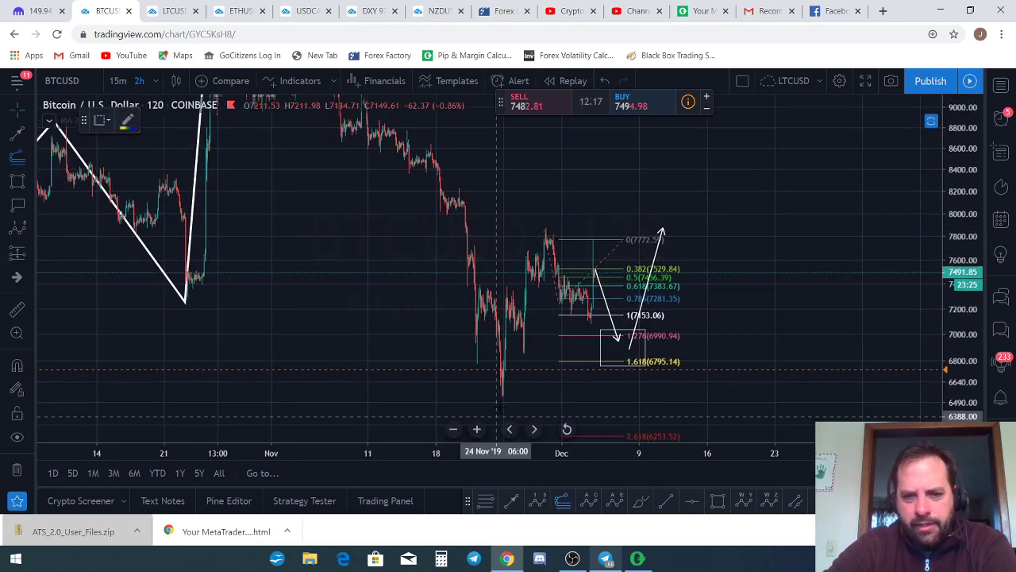
{"action": "left_click", "coordinate": [497, 394]}
{"action": "left_click", "coordinate": [537, 227]}
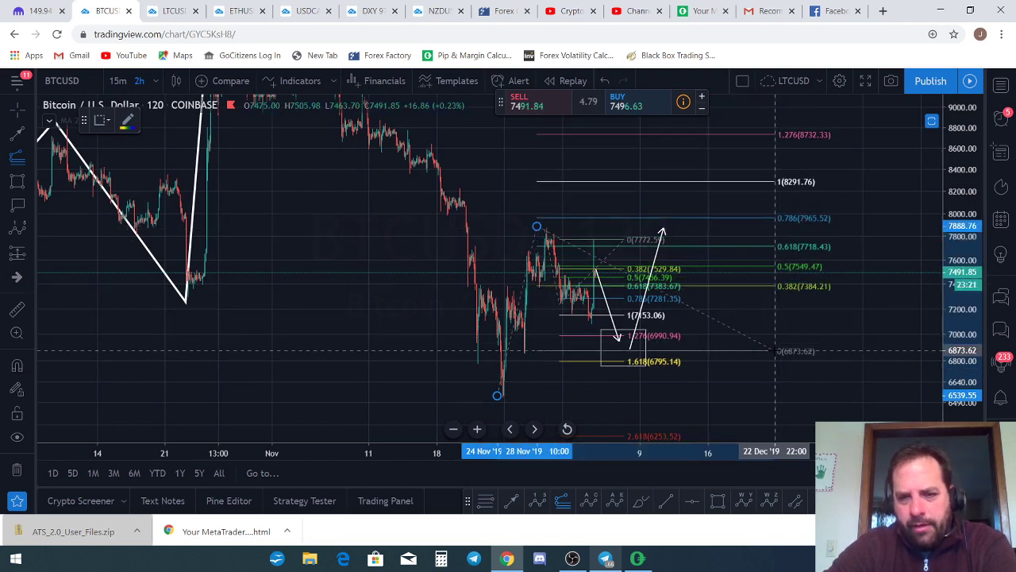
{"action": "left_click", "coordinate": [775, 350]}
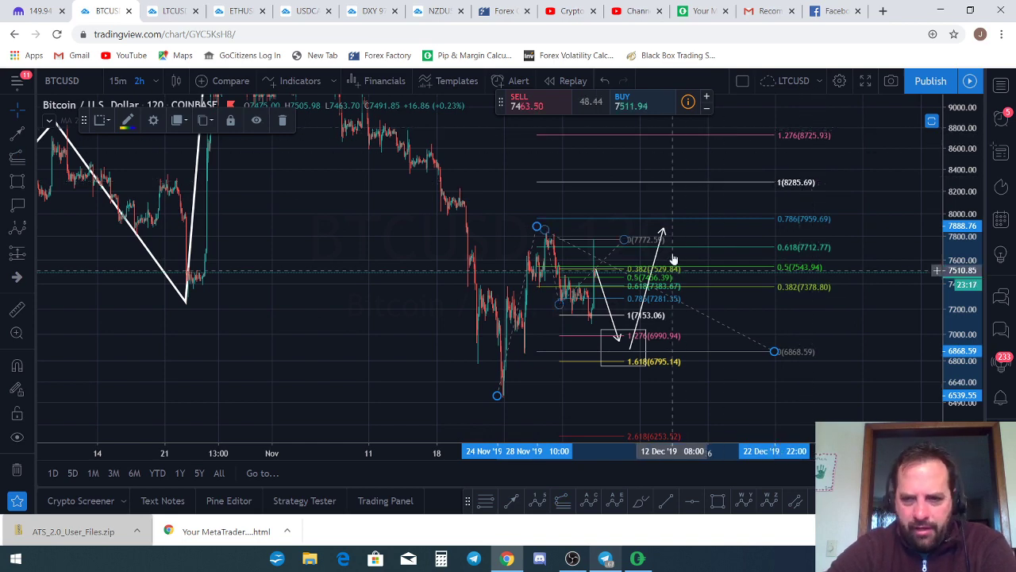
- Extend the upward projection arrow's tip to about 8538.37, between the 1 and 1.276 extension levels
{"action": "left_click_drag", "start_coordinate": [664, 230], "coordinate": [684, 169]}
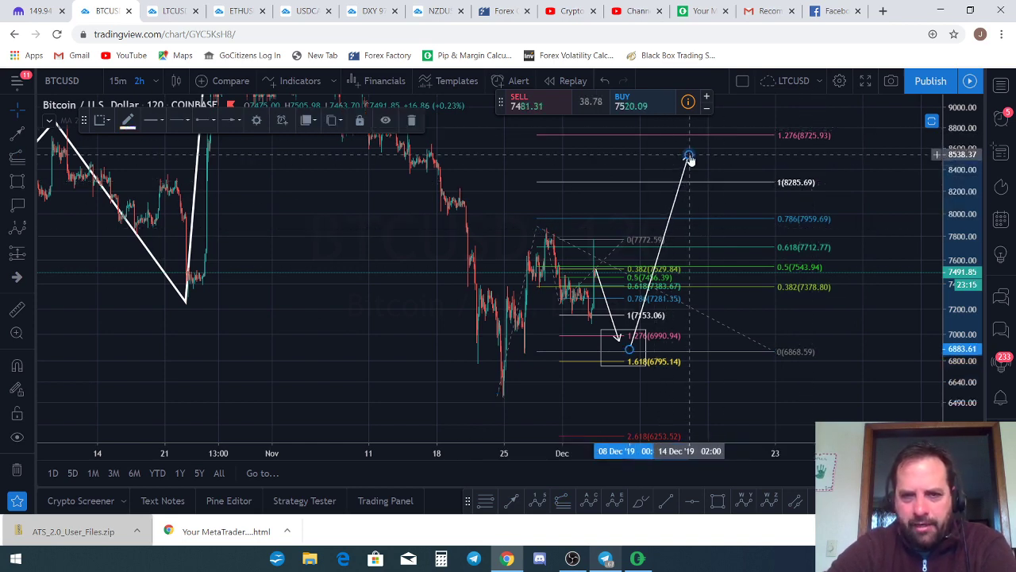
{"action": "left_click_drag", "start_coordinate": [938, 164], "coordinate": [946, 279]}
{"action": "scroll", "coordinate": [726, 257], "scroll_direction": "down", "scroll_amount": 1}
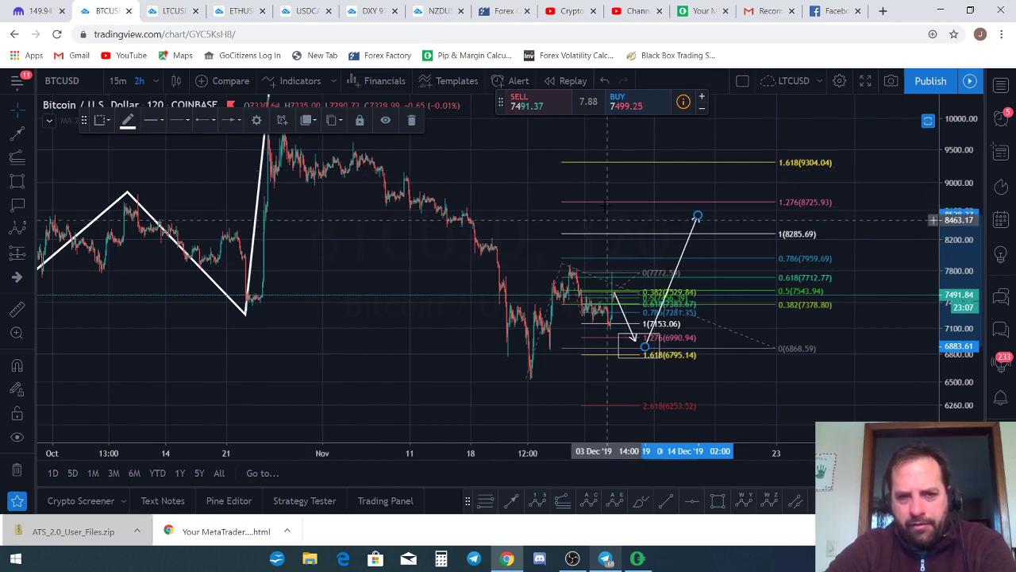
{"action": "scroll", "coordinate": [395, 236], "scroll_direction": "down", "scroll_amount": 2}
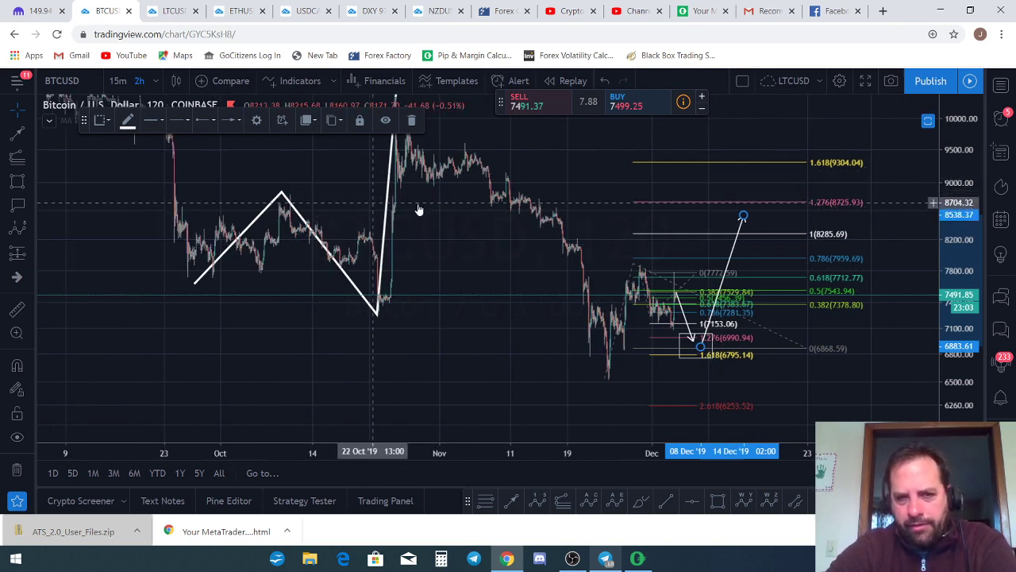
{"action": "left_click_drag", "start_coordinate": [884, 194], "coordinate": [721, 171]}
{"action": "scroll", "coordinate": [717, 208], "scroll_direction": "up", "scroll_amount": 1}
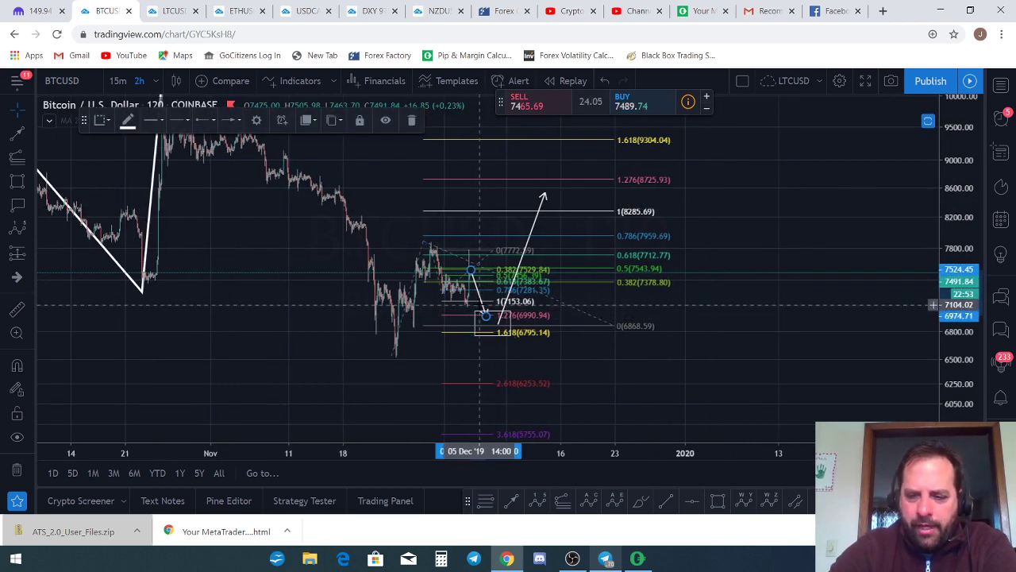
- Delete both Fib extensions, the two projection arrows and the target rectangle from the Bitcoin chart
{"action": "left_click", "coordinate": [502, 295]}
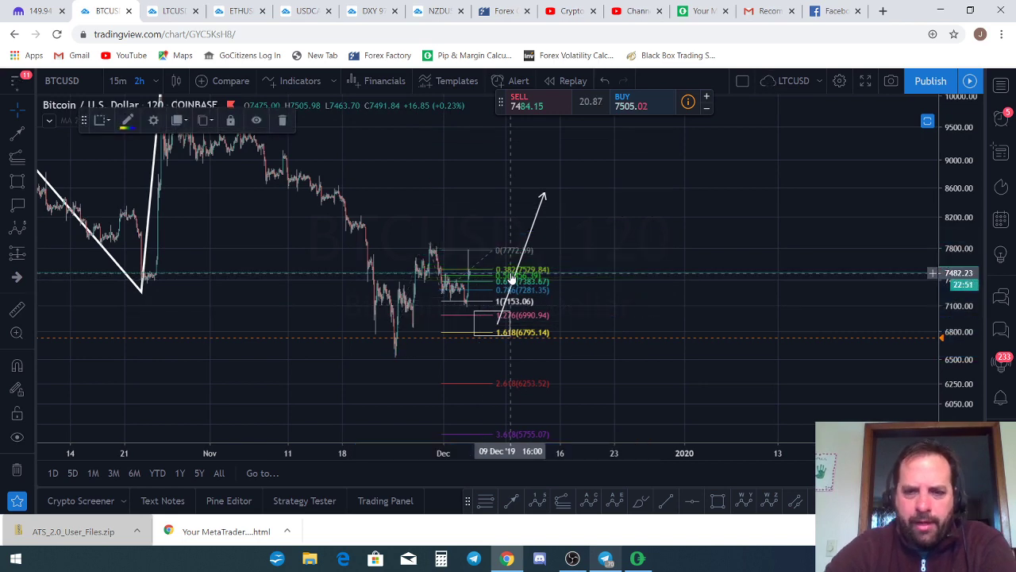
{"action": "key", "text": "Delete"}
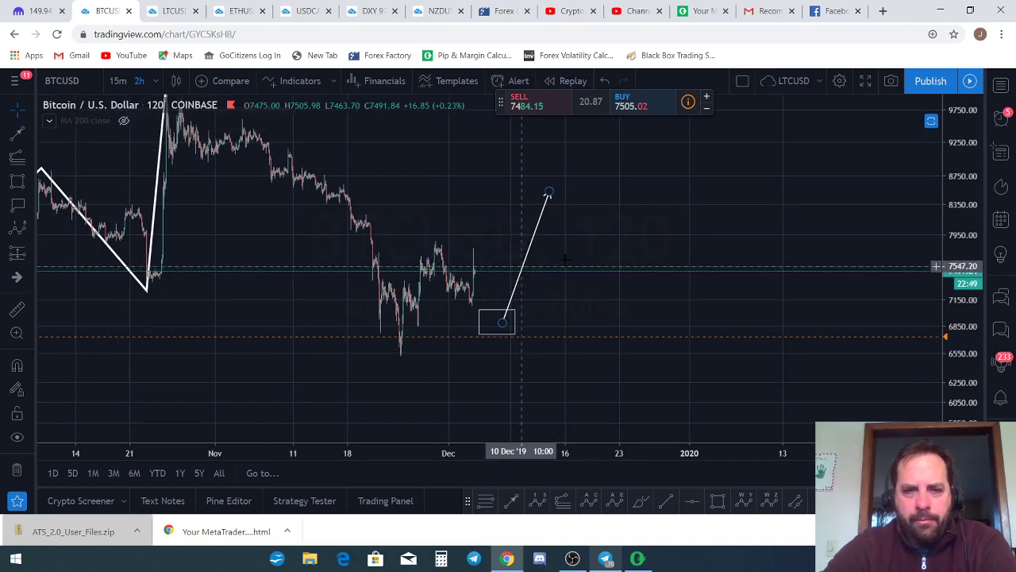
{"action": "left_click", "coordinate": [521, 273]}
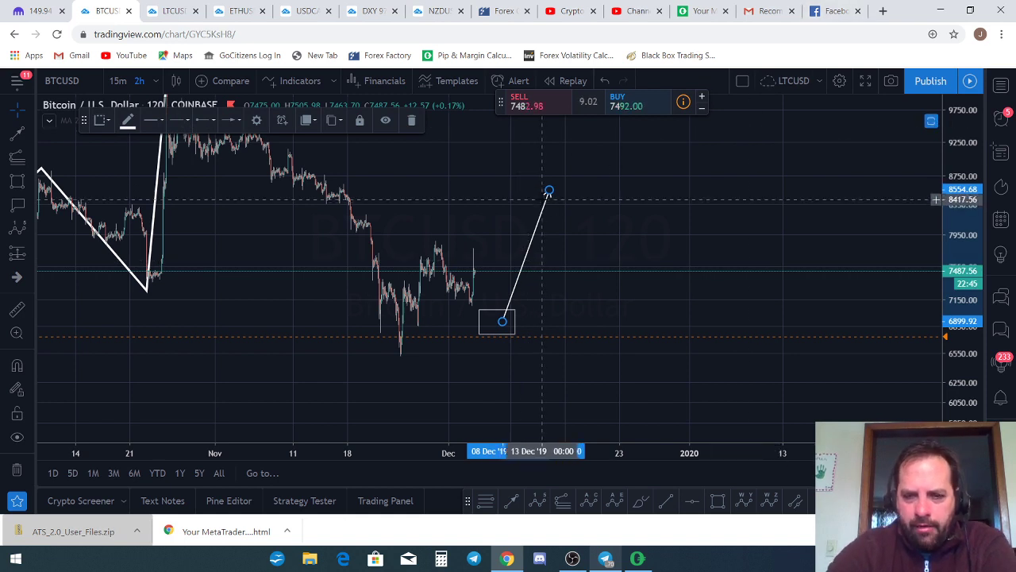
{"action": "key", "text": "Delete"}
{"action": "left_click", "coordinate": [514, 319]}
{"action": "key", "text": "Delete"}
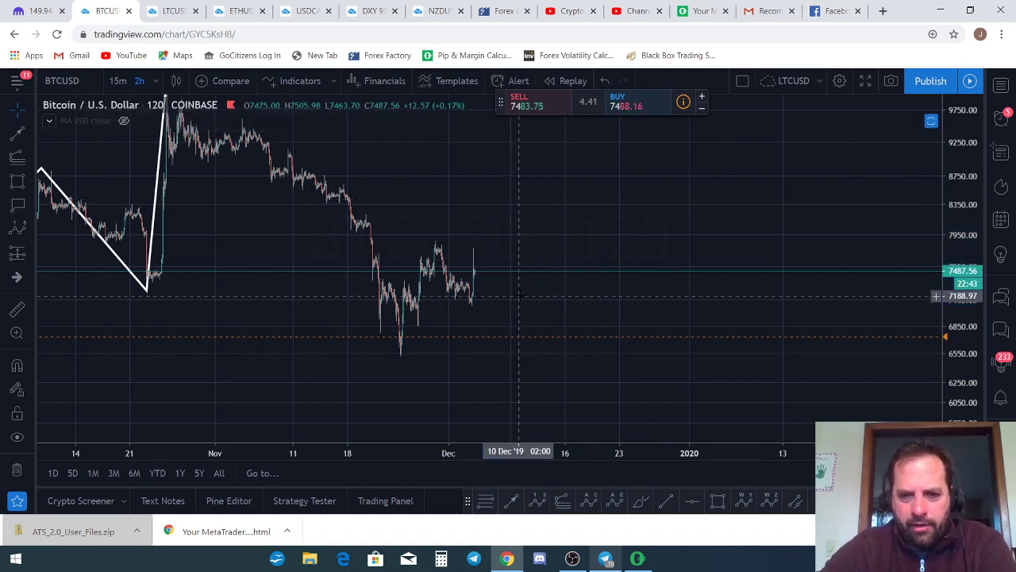
- Draw an Elliott correction wave from the November low at 6508.64 through (A) 7966.20 and (B) 7081.03 to (C) 8657.42
{"action": "left_click", "coordinate": [589, 501]}
{"action": "left_click", "coordinate": [400, 357]}
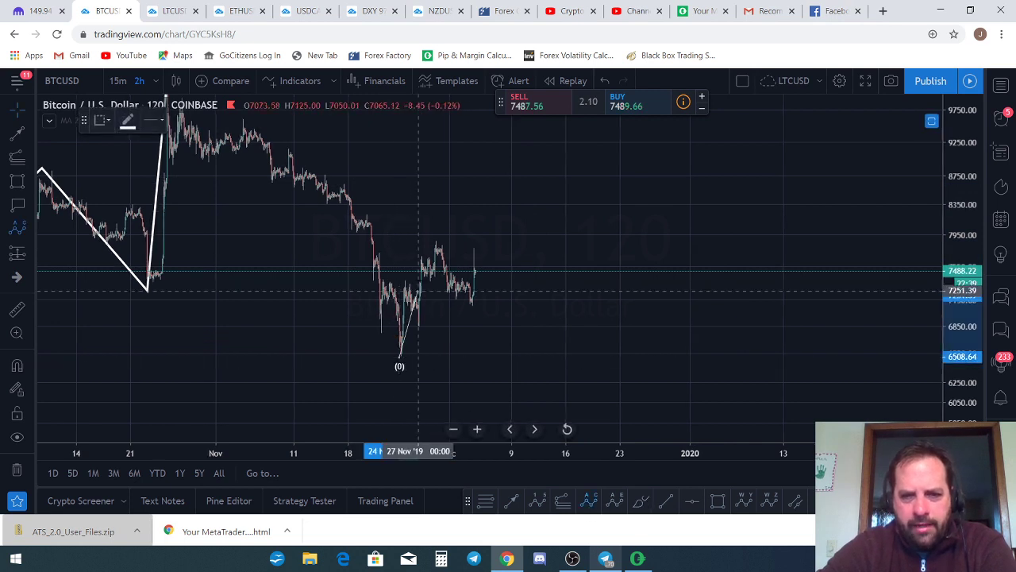
{"action": "left_click", "coordinate": [432, 233]}
{"action": "left_click", "coordinate": [475, 304]}
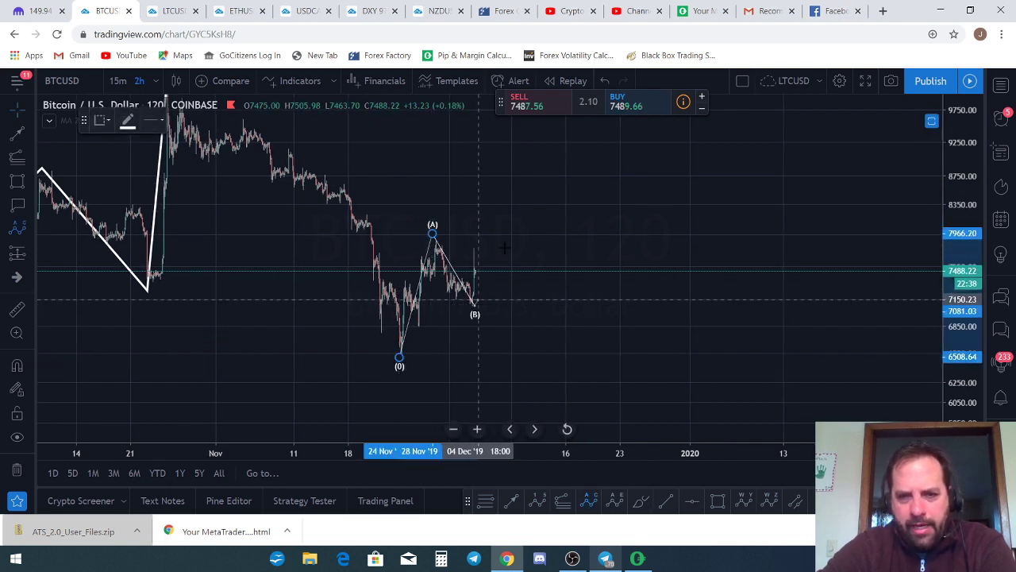
{"action": "left_click", "coordinate": [524, 182]}
- Draw a trend-based Fib extension beside the ABC wave from 6445.65 to 7906.17, projected upward from 7065.74
{"action": "left_click", "coordinate": [18, 158]}
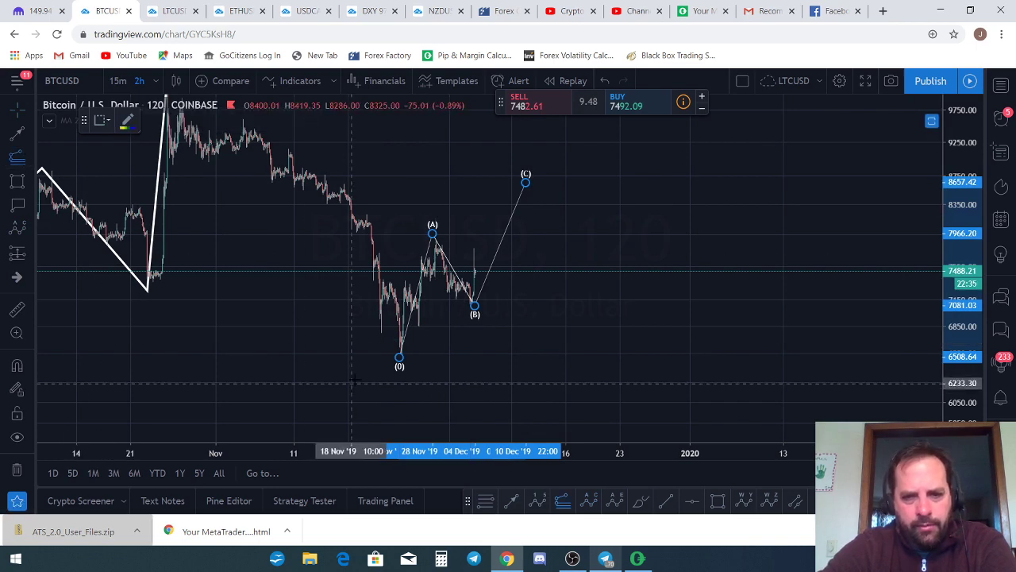
{"action": "left_click", "coordinate": [384, 363]}
{"action": "left_click", "coordinate": [425, 238]}
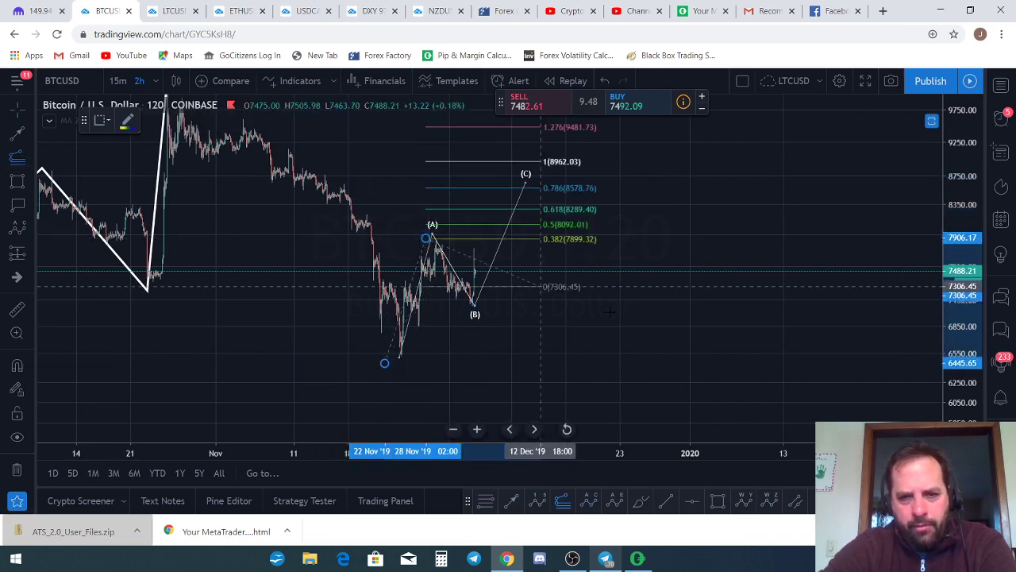
{"action": "left_click", "coordinate": [640, 307]}
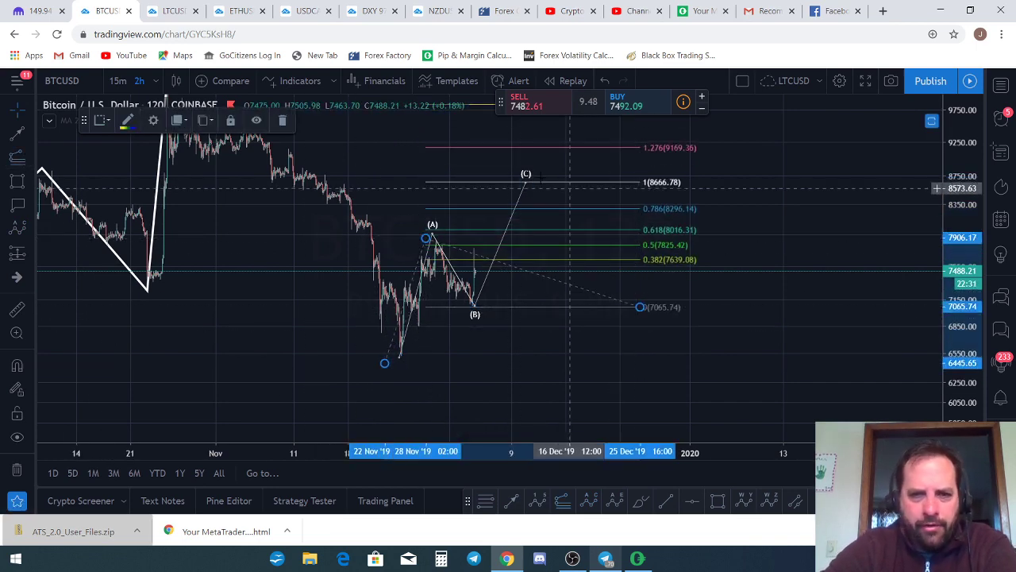
- Move the Fib extension's anchors to about 6579 and 7081.03, and move wave point (C) to 8573.63
{"action": "left_click_drag", "start_coordinate": [642, 312], "coordinate": [642, 310]}
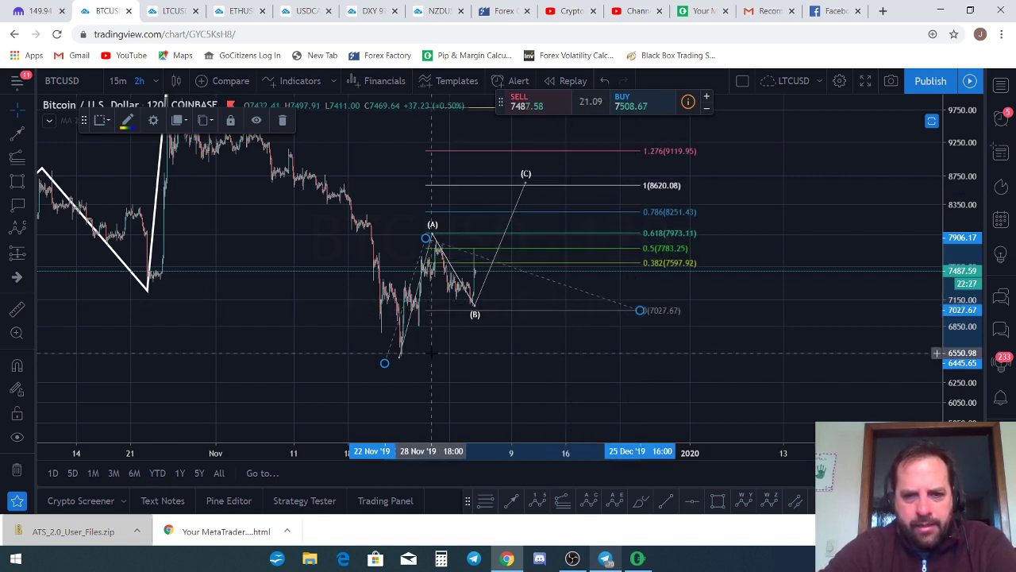
{"action": "left_click_drag", "start_coordinate": [385, 363], "coordinate": [386, 352]}
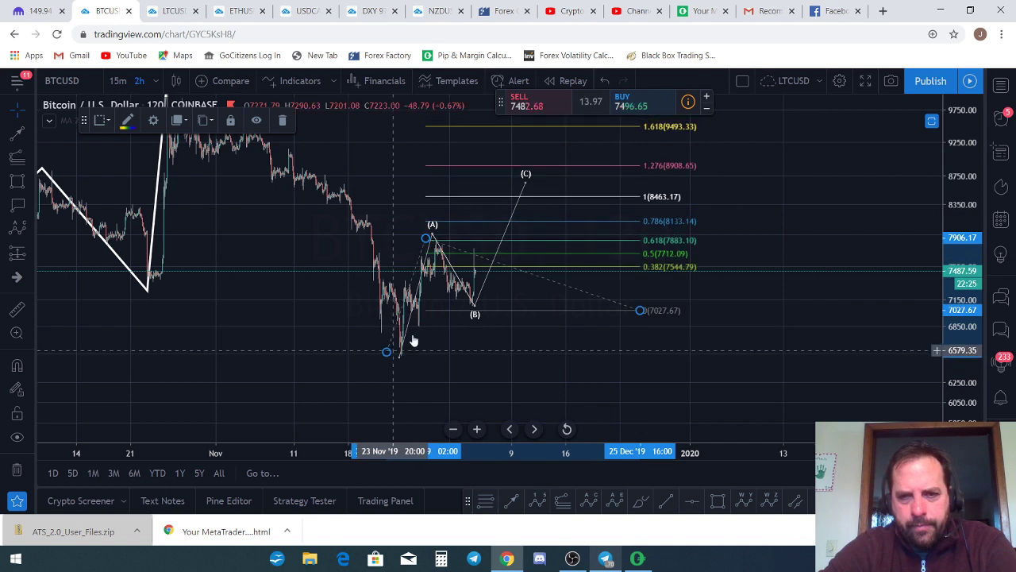
{"action": "left_click_drag", "start_coordinate": [640, 315], "coordinate": [636, 306]}
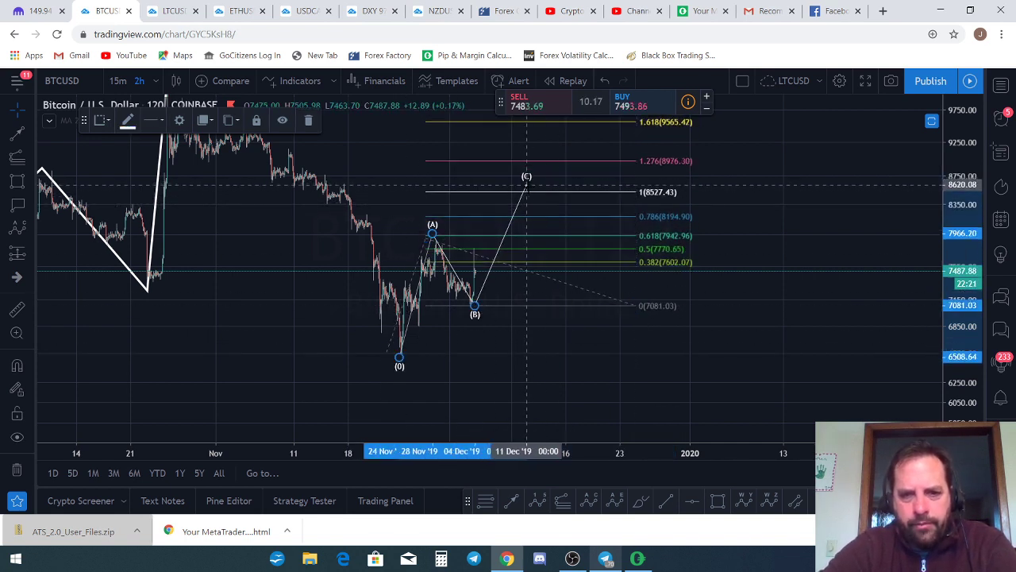
{"action": "left_click_drag", "start_coordinate": [525, 188], "coordinate": [529, 187]}
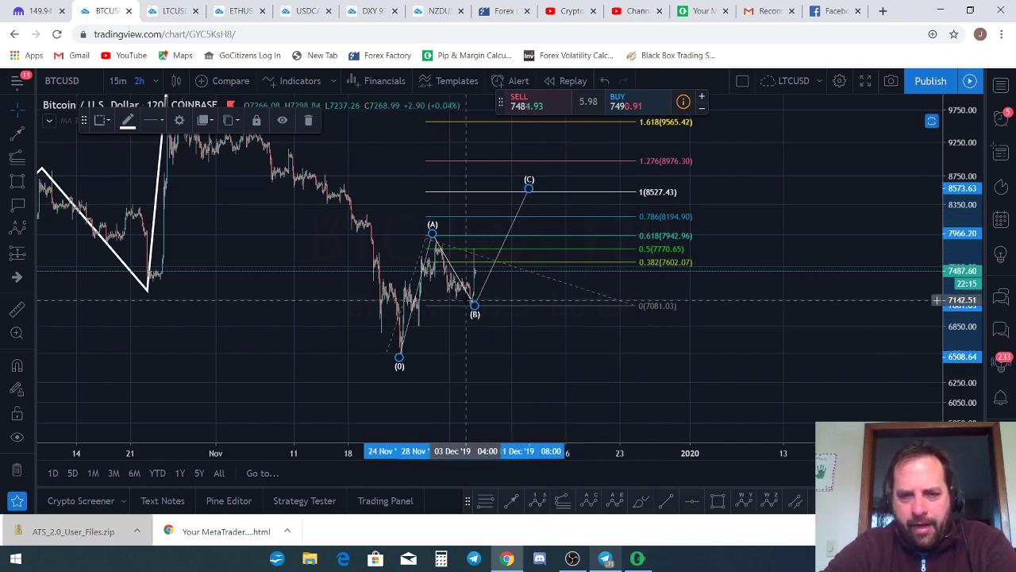
- Try a five-wave impulse from (B) through 7753.87, 7330.18, 8472.32 and 8157.86 to 8723.15, and delete it
{"action": "left_click", "coordinate": [539, 502]}
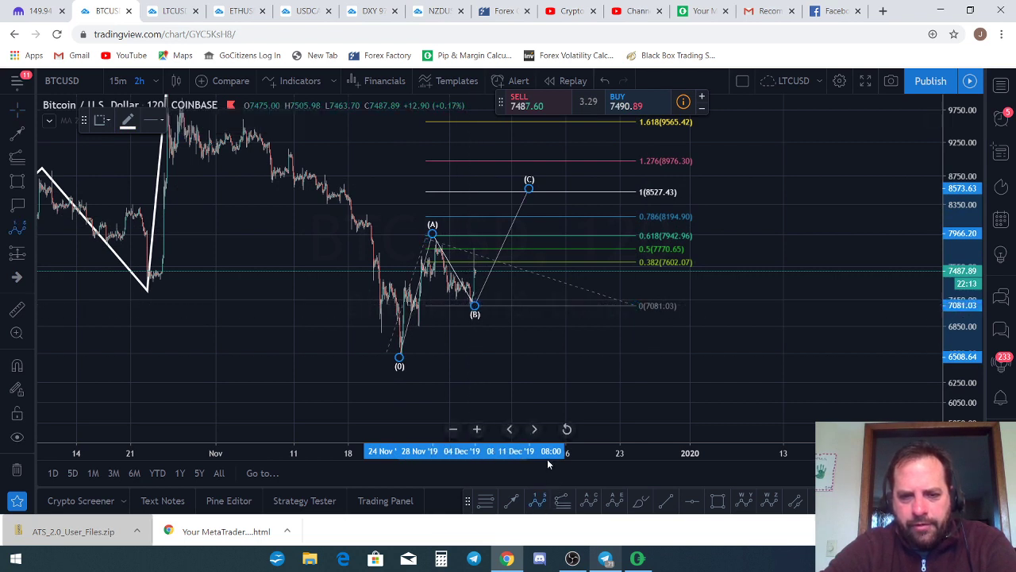
{"action": "left_click", "coordinate": [474, 250]}
{"action": "left_click", "coordinate": [494, 282]}
{"action": "left_click", "coordinate": [517, 195]}
{"action": "left_click", "coordinate": [533, 217]}
{"action": "left_click", "coordinate": [541, 177]}
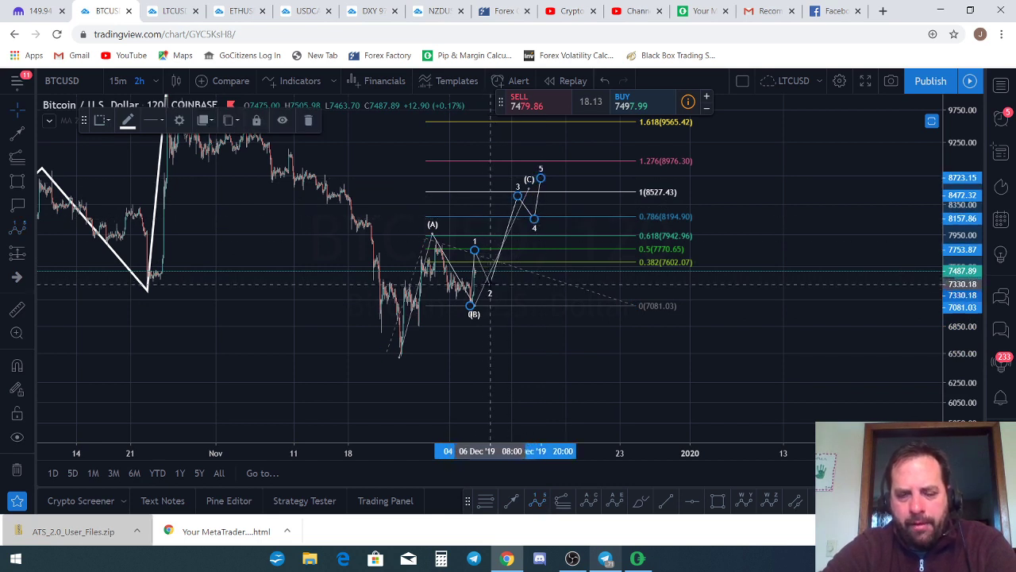
{"action": "key", "text": "Delete"}
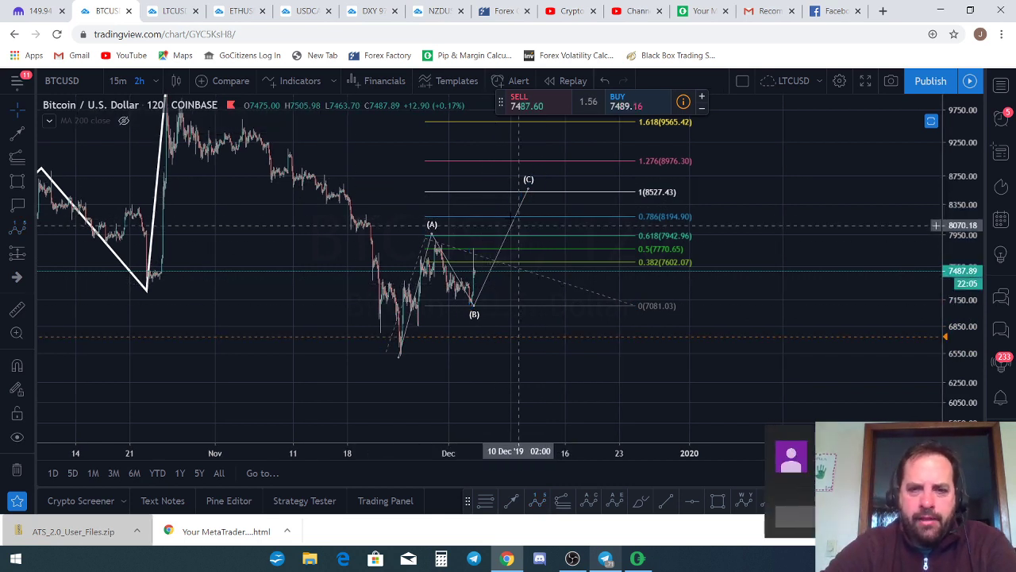
- Delete the Fib extension and examine the price swings along the (A) and (B) legs up close
{"action": "key", "text": "Delete"}
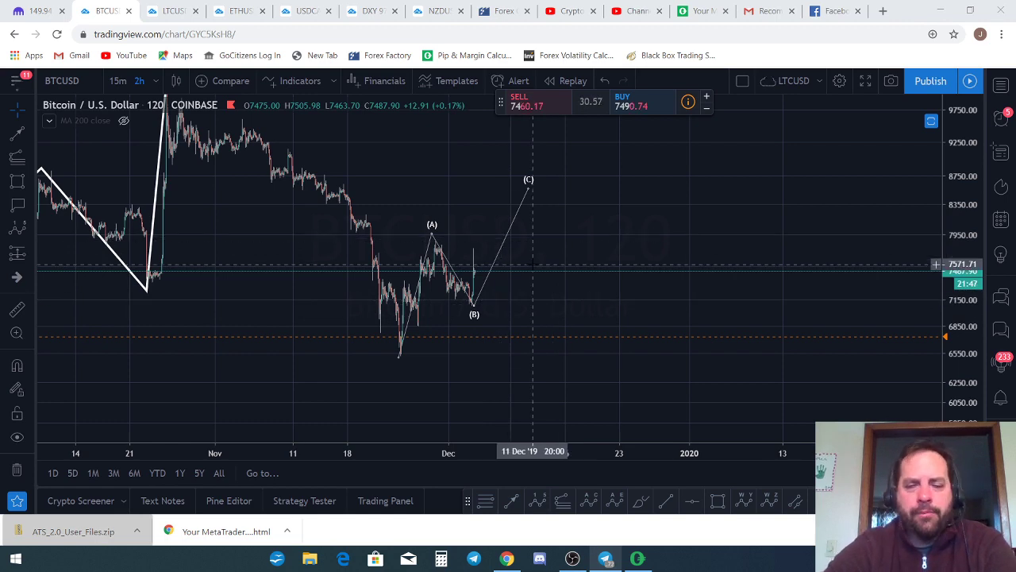
{"action": "left_click_drag", "start_coordinate": [589, 219], "coordinate": [737, 244]}
{"action": "scroll", "coordinate": [935, 313], "scroll_direction": "up", "scroll_amount": 2}
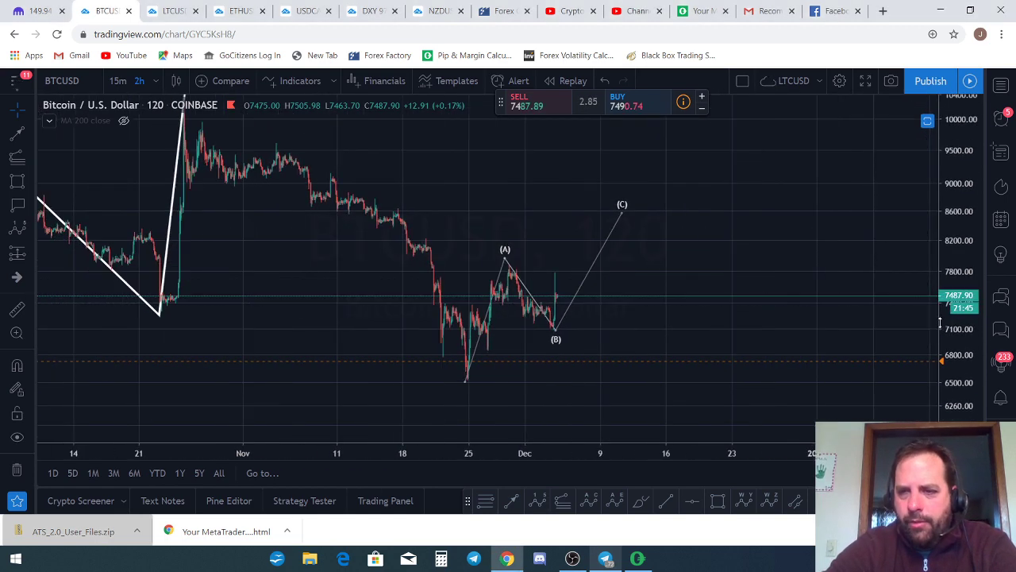
{"action": "left_click_drag", "start_coordinate": [965, 336], "coordinate": [959, 201]}
{"action": "scroll", "coordinate": [786, 227], "scroll_direction": "up", "scroll_amount": 4}
{"action": "left_click_drag", "start_coordinate": [472, 220], "coordinate": [864, 122]}
{"action": "scroll", "coordinate": [823, 165], "scroll_direction": "up", "scroll_amount": 2}
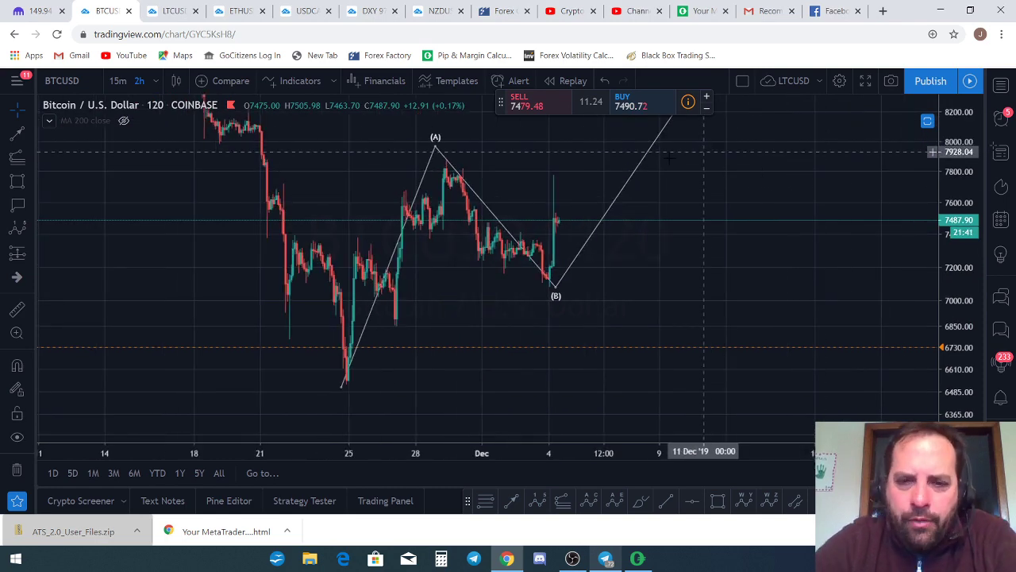
{"action": "scroll", "coordinate": [604, 172], "scroll_direction": "up", "scroll_amount": 1}
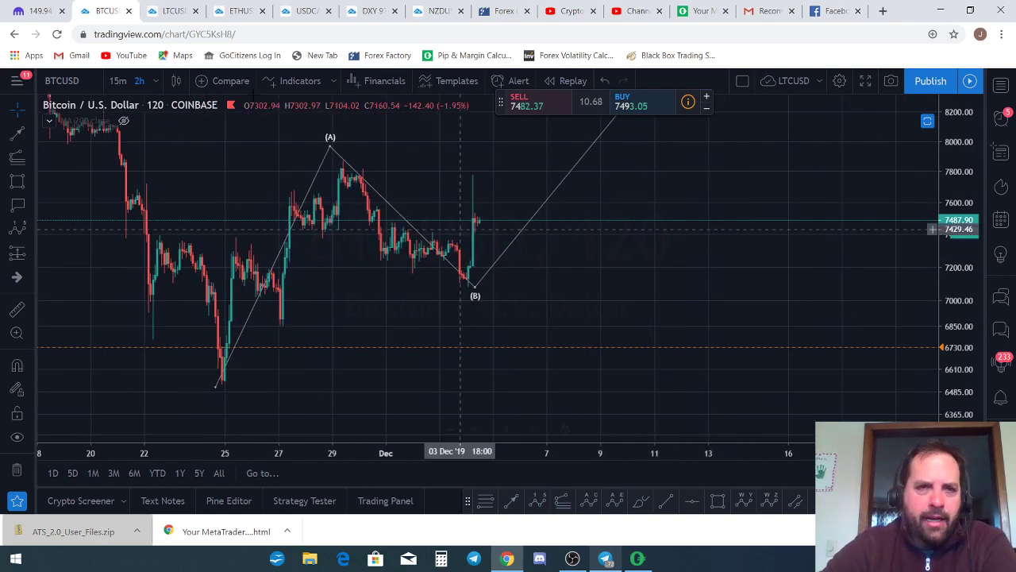
- Switch to the Ethereum / U.S. Dollar chart, set its interval to 2 hours and bring the W-X-Y wave into view
{"action": "left_click", "coordinate": [238, 12]}
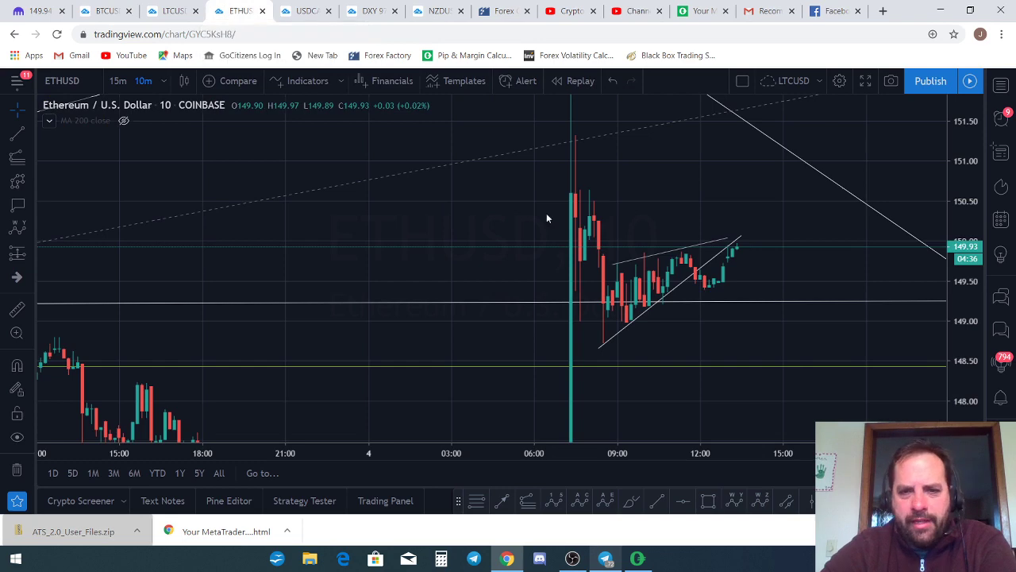
{"action": "left_click", "coordinate": [167, 85]}
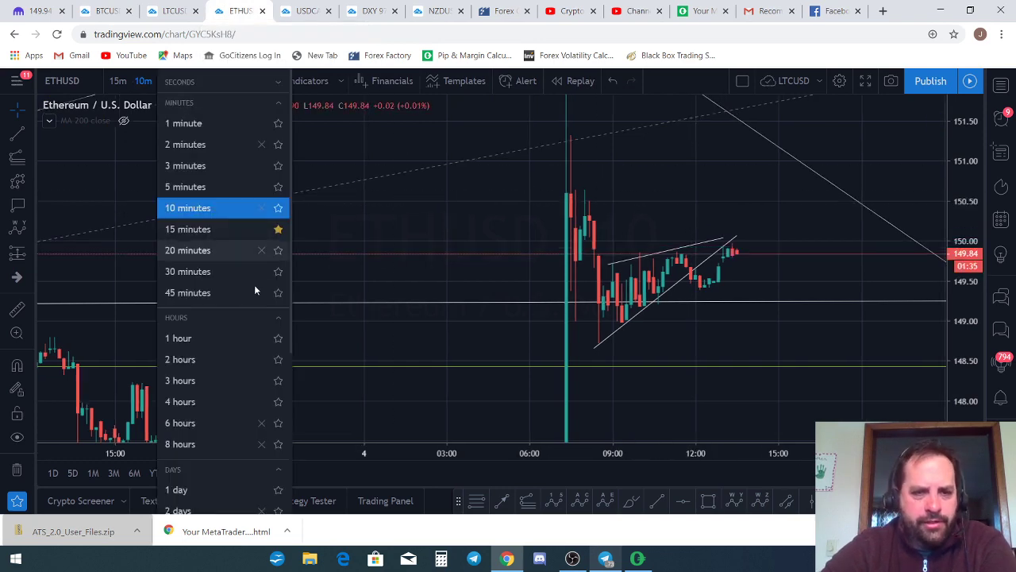
{"action": "left_click", "coordinate": [250, 358]}
{"action": "left_click_drag", "start_coordinate": [960, 150], "coordinate": [962, 443]}
{"action": "scroll", "coordinate": [925, 353], "scroll_direction": "up", "scroll_amount": 3}
{"action": "scroll", "coordinate": [920, 347], "scroll_direction": "up", "scroll_amount": 1}
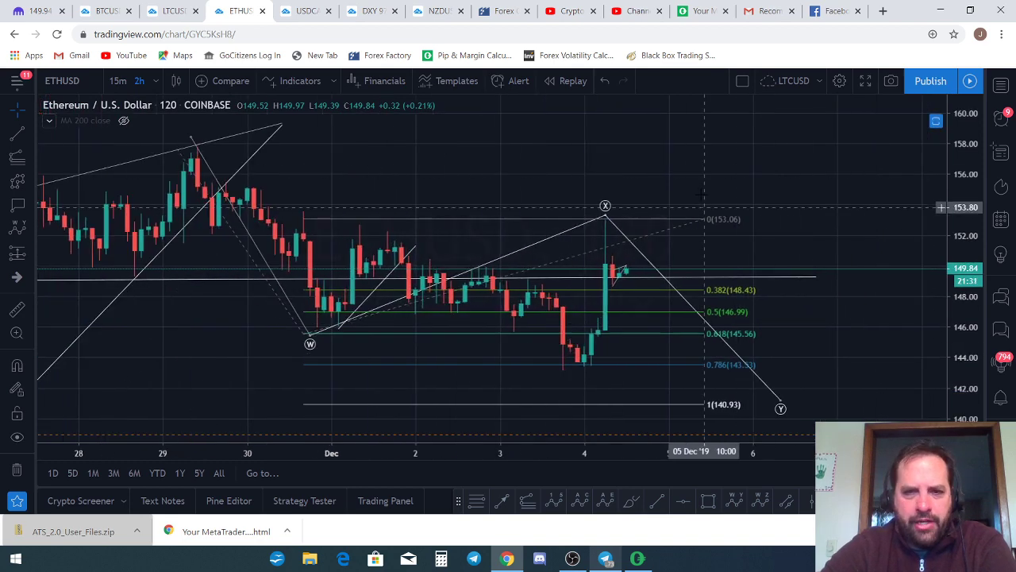
{"action": "scroll", "coordinate": [792, 162], "scroll_direction": "down", "scroll_amount": 4}
{"action": "left_click_drag", "start_coordinate": [807, 162], "coordinate": [744, 192]}
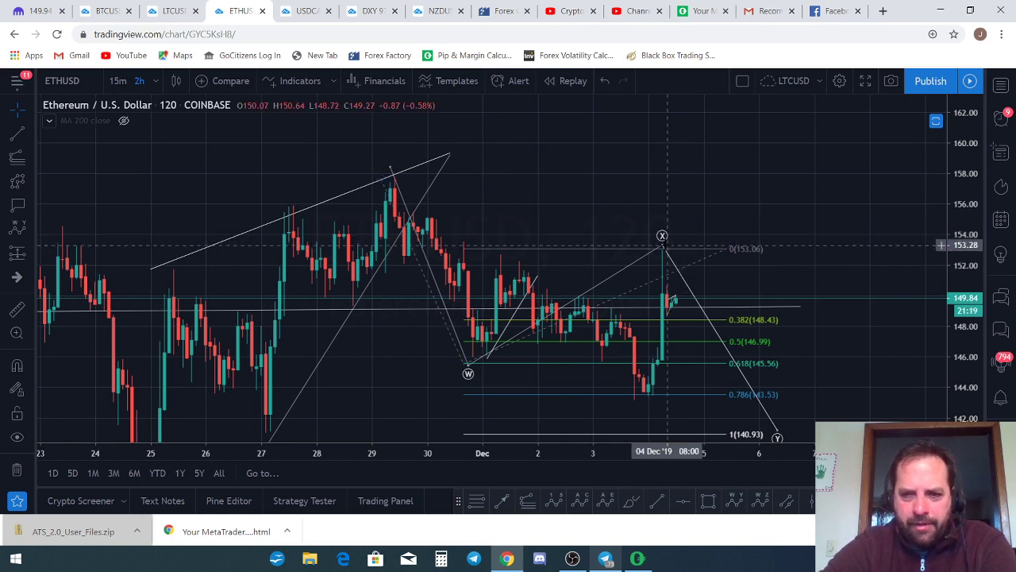
- Try raising point X of the W-X-Y wave to about 153.67
{"action": "left_click", "coordinate": [663, 247]}
{"action": "left_click_drag", "start_coordinate": [663, 247], "coordinate": [671, 238]}
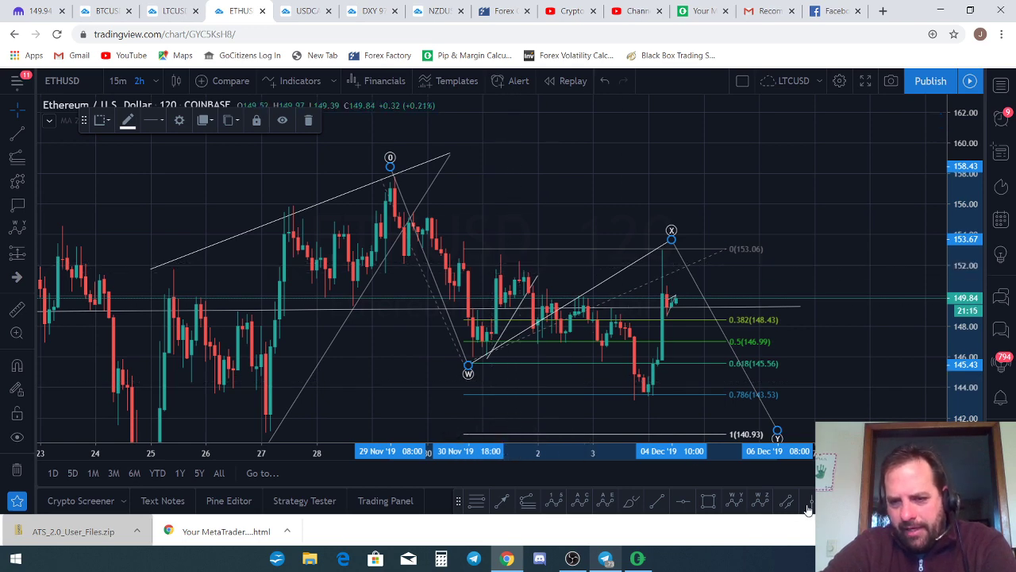
- Try tracing a zigzag from the W low over the early December high and the 4 December low to the spike, and undo it
{"action": "left_click", "coordinate": [839, 501]}
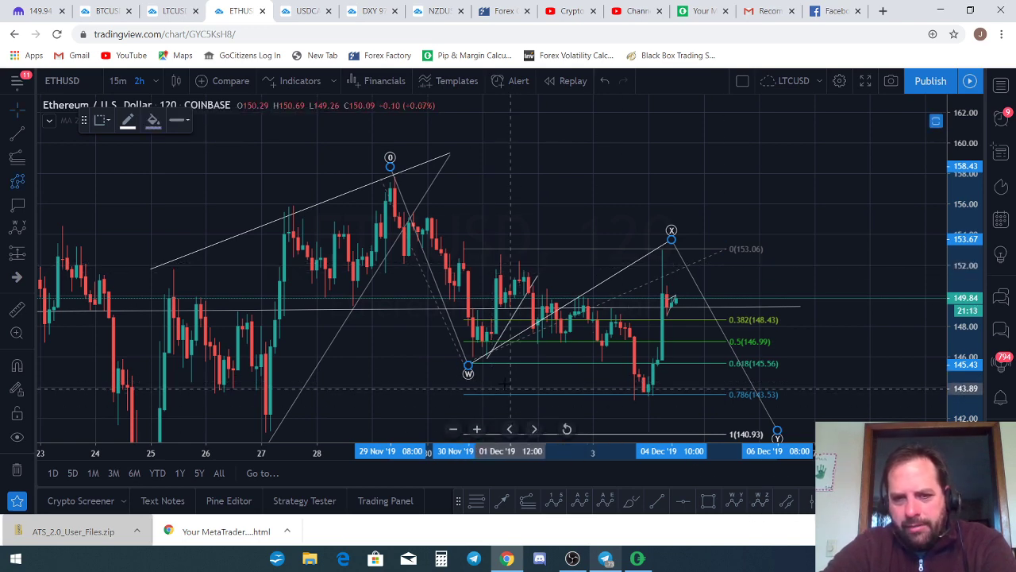
{"action": "left_click", "coordinate": [469, 360]}
{"action": "left_click", "coordinate": [506, 258]}
{"action": "left_click", "coordinate": [649, 392]}
{"action": "left_click", "coordinate": [667, 258]}
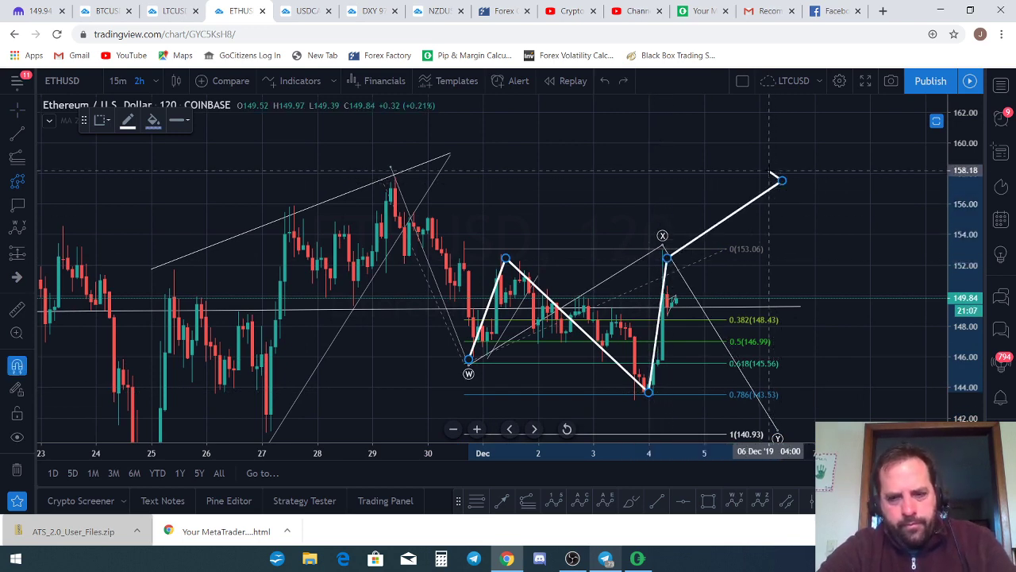
{"action": "key", "text": "ctrl+z"}
{"action": "key", "text": "ctrl+z"}
{"action": "key", "text": "ctrl+z"}
{"action": "key", "text": "Escape"}
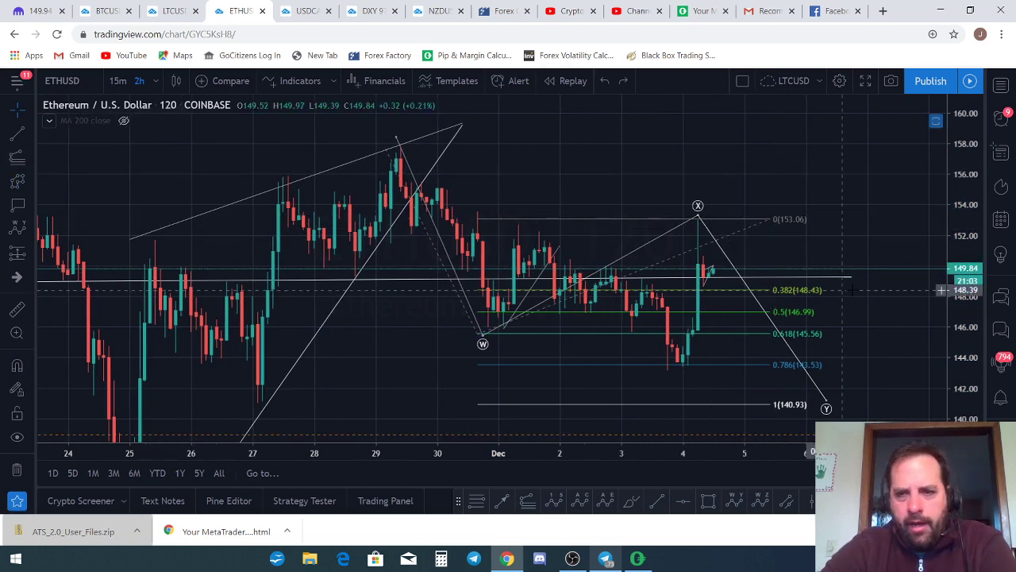
- Delete the Fib extension projected down from the X high of the W-X-Y wave
{"action": "left_click", "coordinate": [795, 291]}
{"action": "key", "text": "Delete"}
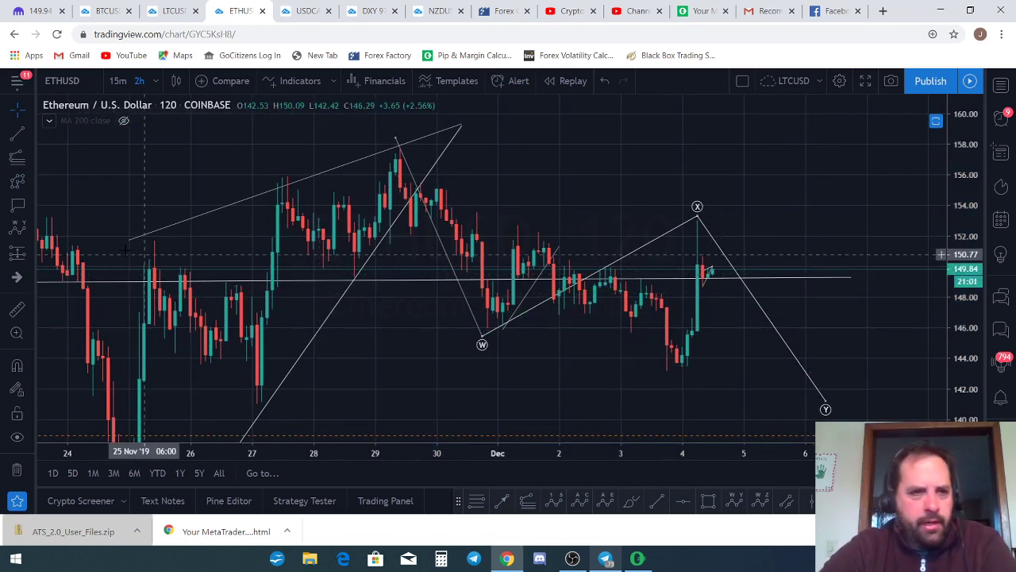
- Try a Fib retracement of the early December rise, from about 145.71 up to about 152.68, and delete it
{"action": "left_click", "coordinate": [475, 502]}
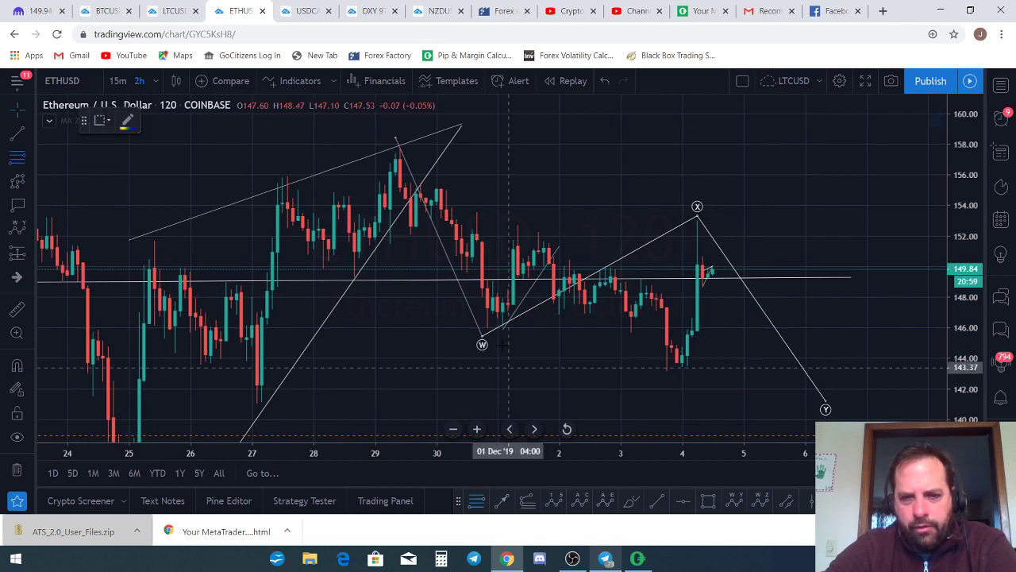
{"action": "left_click", "coordinate": [518, 332]}
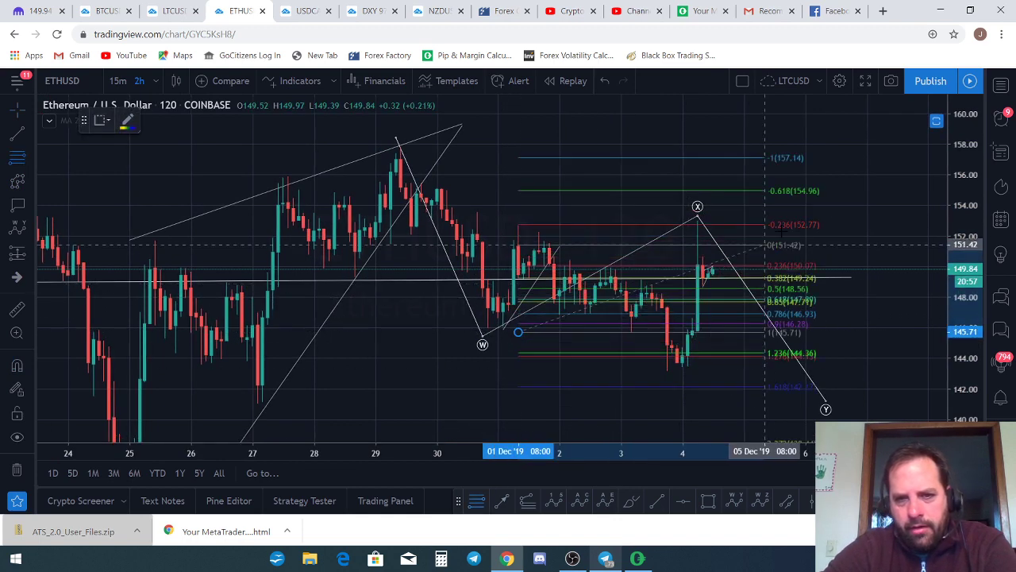
{"action": "left_click", "coordinate": [790, 226]}
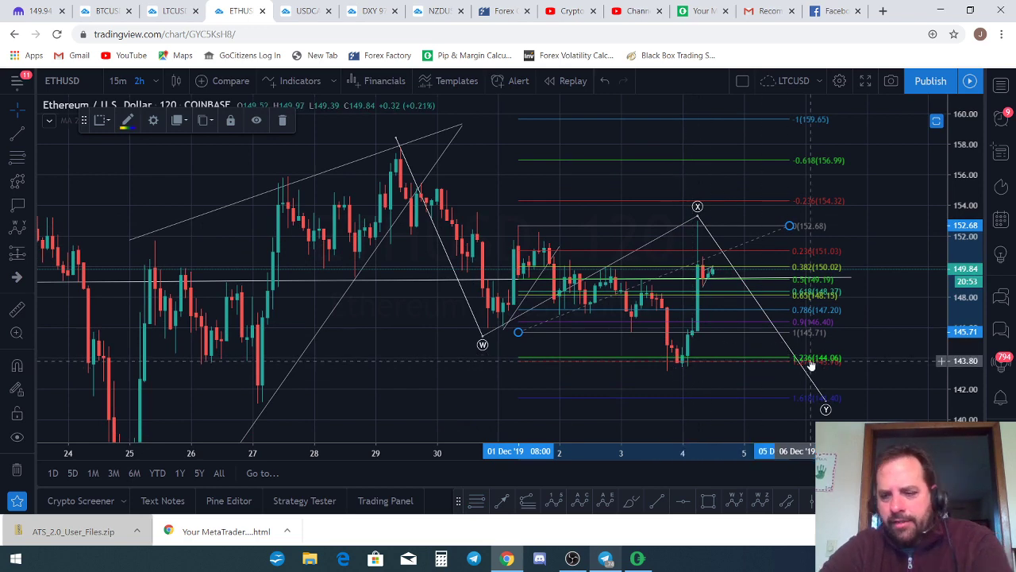
{"action": "key", "text": "Delete"}
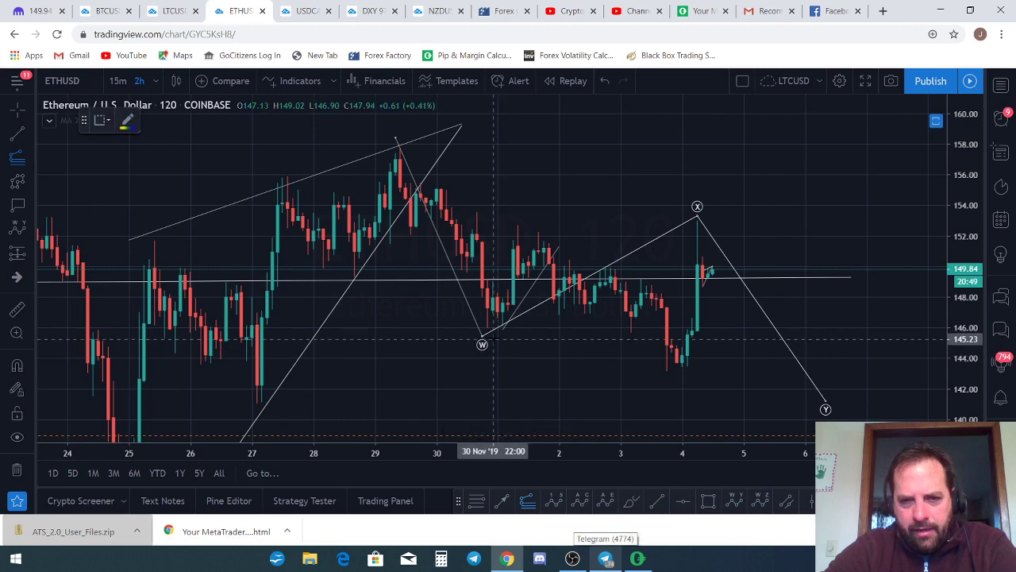
- Try a Fib extension from about 145.62 over the 152.85 high to the December low at about 143.33, and delete it
{"action": "left_click", "coordinate": [493, 334]}
{"action": "left_click", "coordinate": [517, 223]}
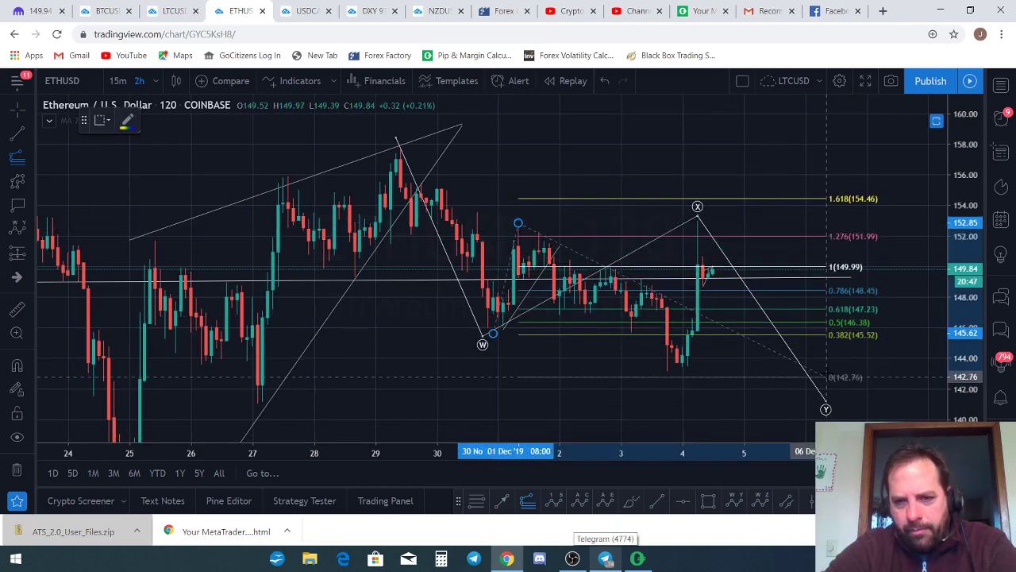
{"action": "left_click", "coordinate": [826, 368]}
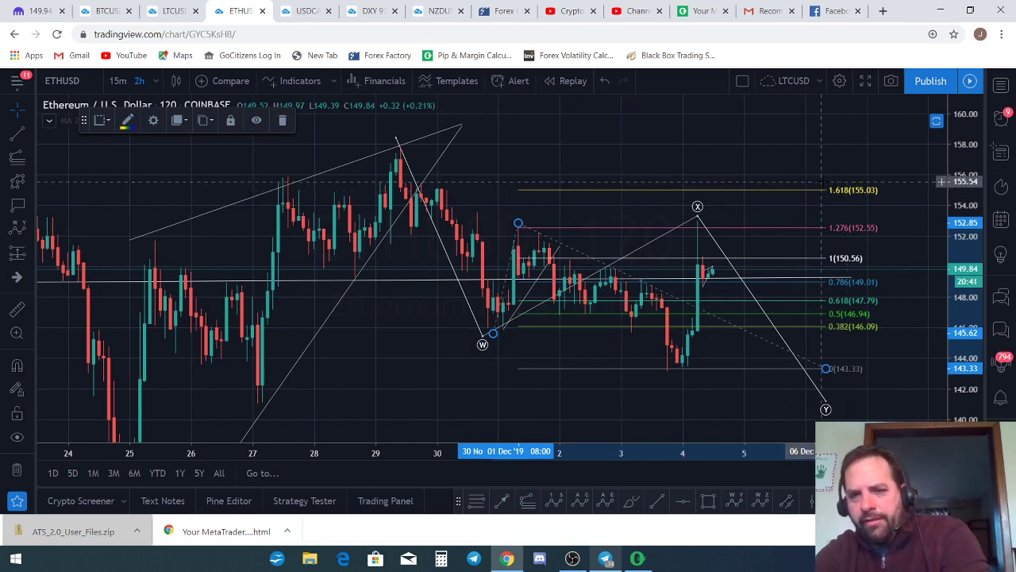
{"action": "key", "text": "Delete"}
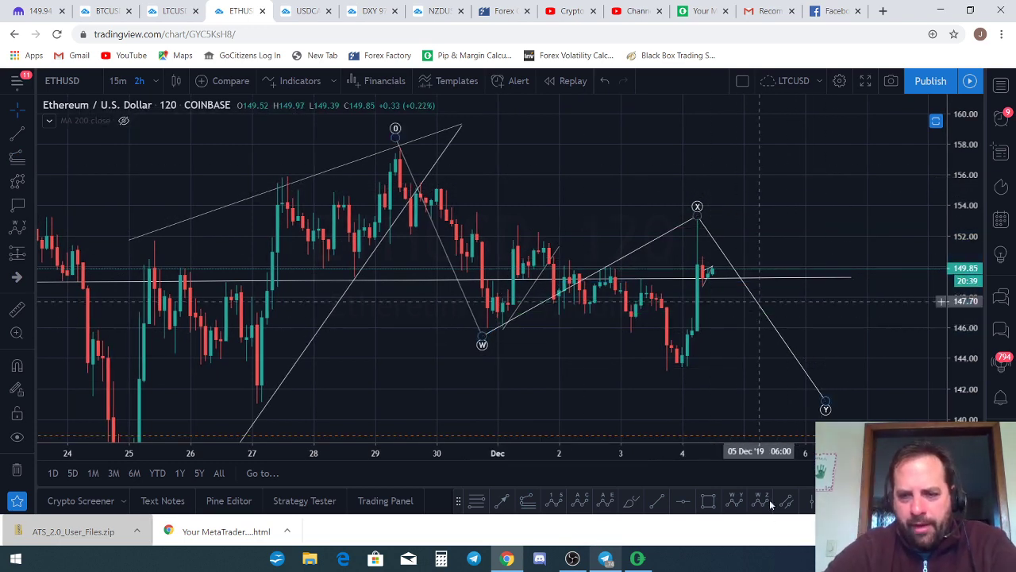
- Try tracing a zigzag from the W low over the early December high and the following low to the X spike near 153.07
{"action": "left_click", "coordinate": [632, 501]}
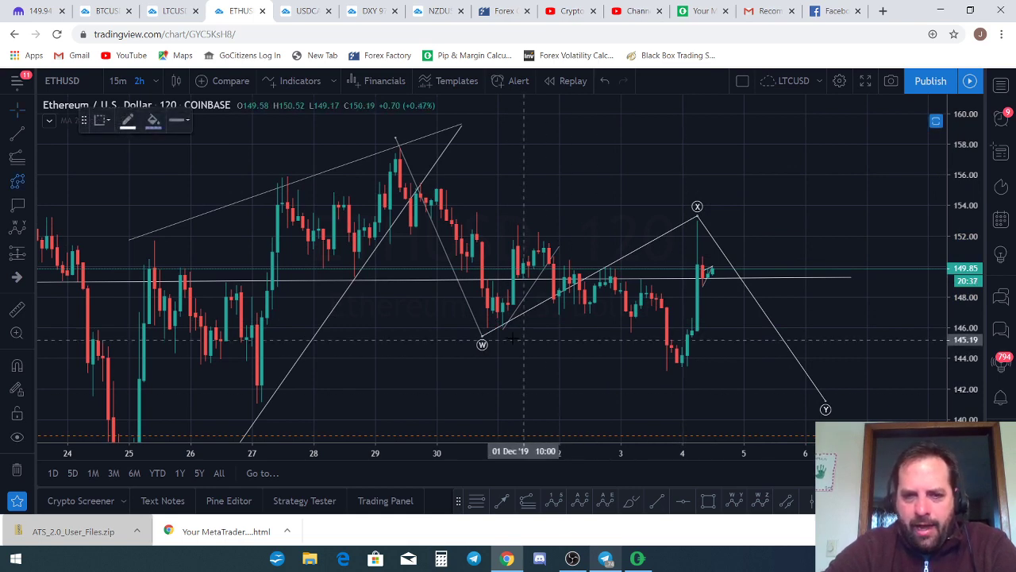
{"action": "left_click", "coordinate": [483, 334]}
{"action": "left_click", "coordinate": [518, 228]}
{"action": "left_click", "coordinate": [671, 373]}
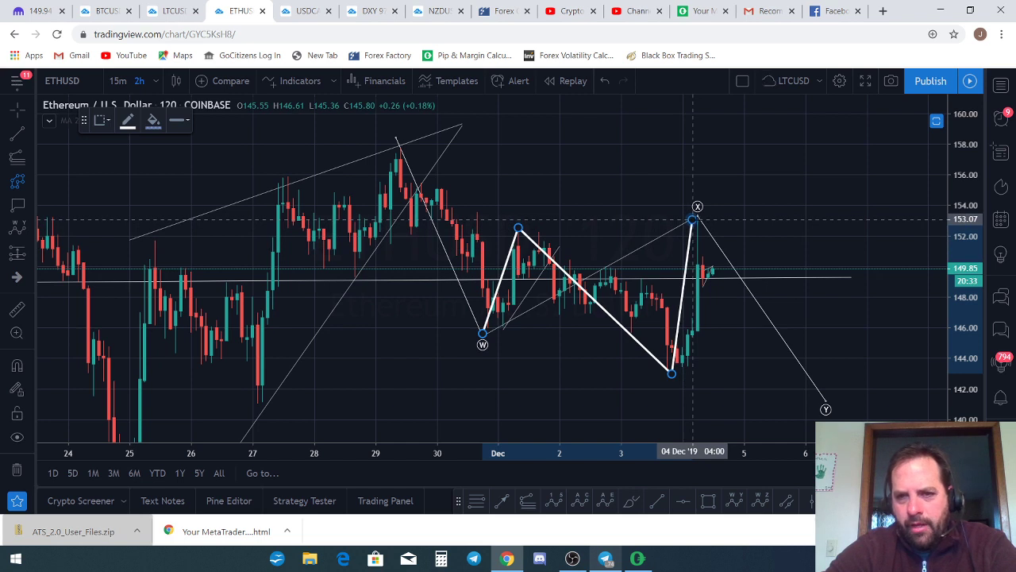
{"action": "left_click", "coordinate": [693, 218]}
{"action": "left_click", "coordinate": [692, 220]}
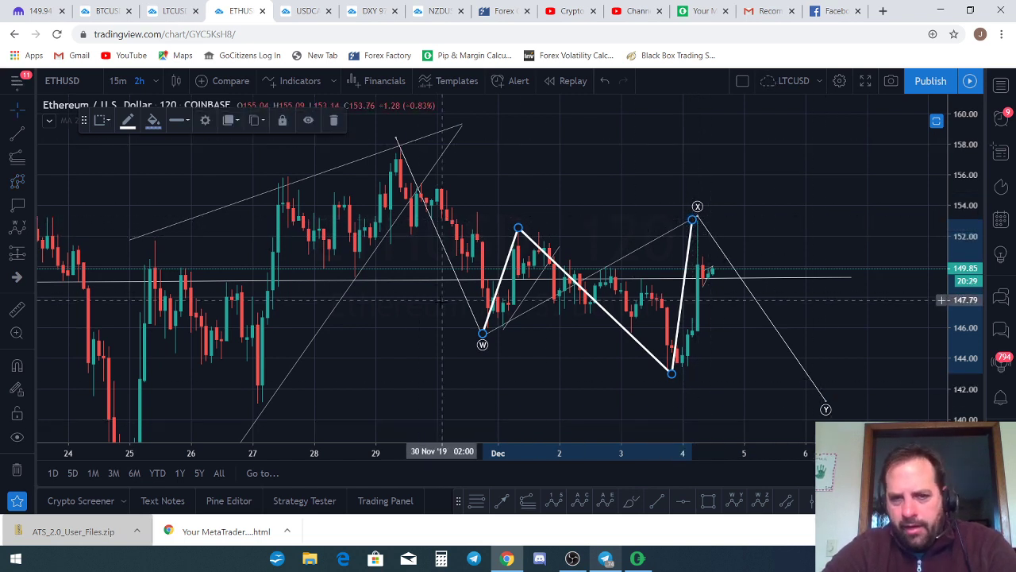
- Try sketching two freehand curves along the W-X-Y wave from its 29 November start to Y, and undo all the sketched shapes
{"action": "left_click", "coordinate": [624, 509]}
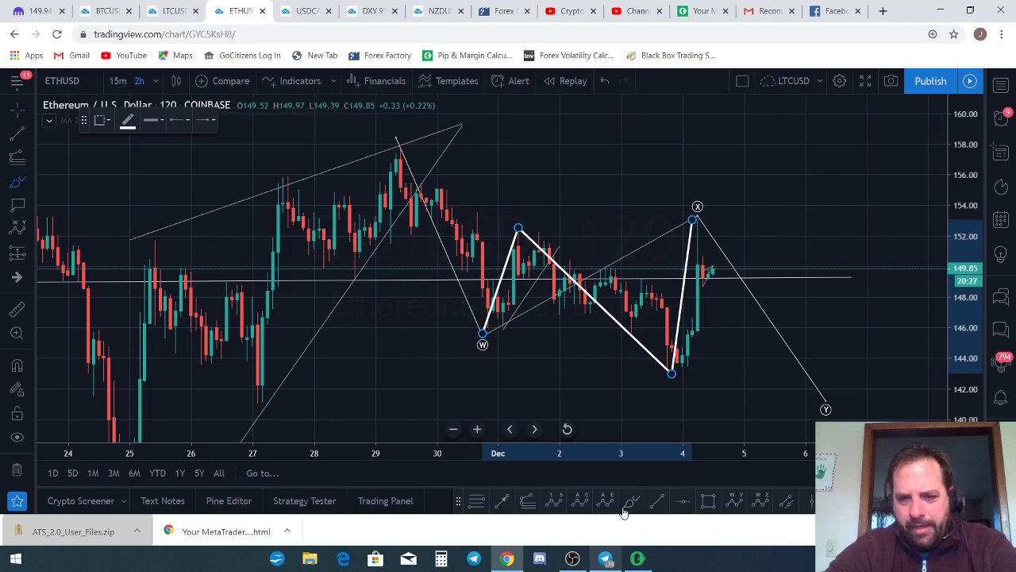
{"action": "mouse_move", "coordinate": [397, 143]}
{"action": "left_mouse_down"}
{"action": "mouse_move", "coordinate": [472, 330]}
{"action": "mouse_move", "coordinate": [488, 340]}
{"action": "mouse_move", "coordinate": [707, 211]}
{"action": "mouse_move", "coordinate": [862, 417]}
{"action": "left_mouse_up"}
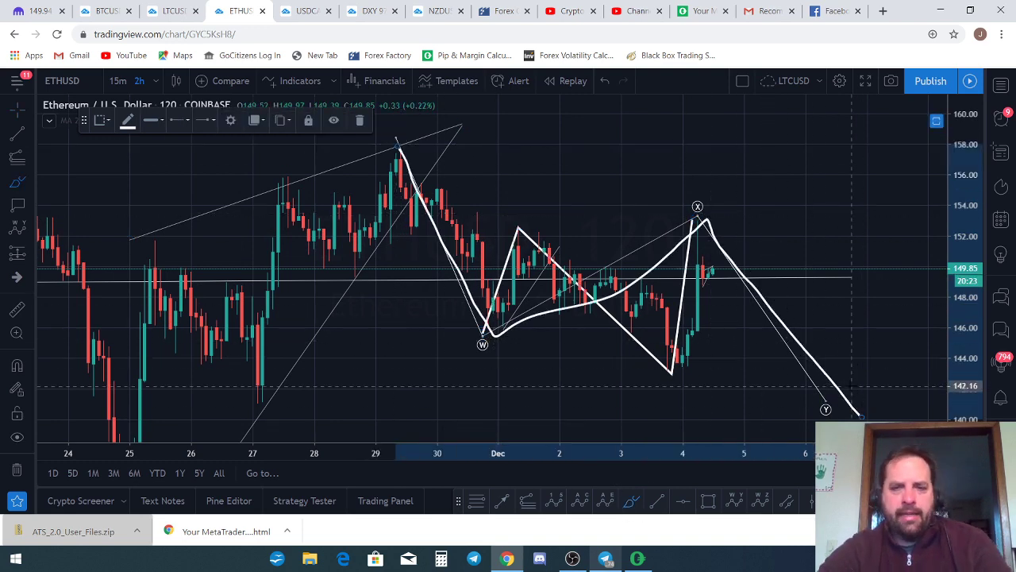
{"action": "mouse_move", "coordinate": [399, 147]}
{"action": "left_mouse_down"}
{"action": "mouse_move", "coordinate": [498, 353]}
{"action": "mouse_move", "coordinate": [689, 218]}
{"action": "mouse_move", "coordinate": [782, 349]}
{"action": "mouse_move", "coordinate": [832, 397]}
{"action": "left_mouse_up"}
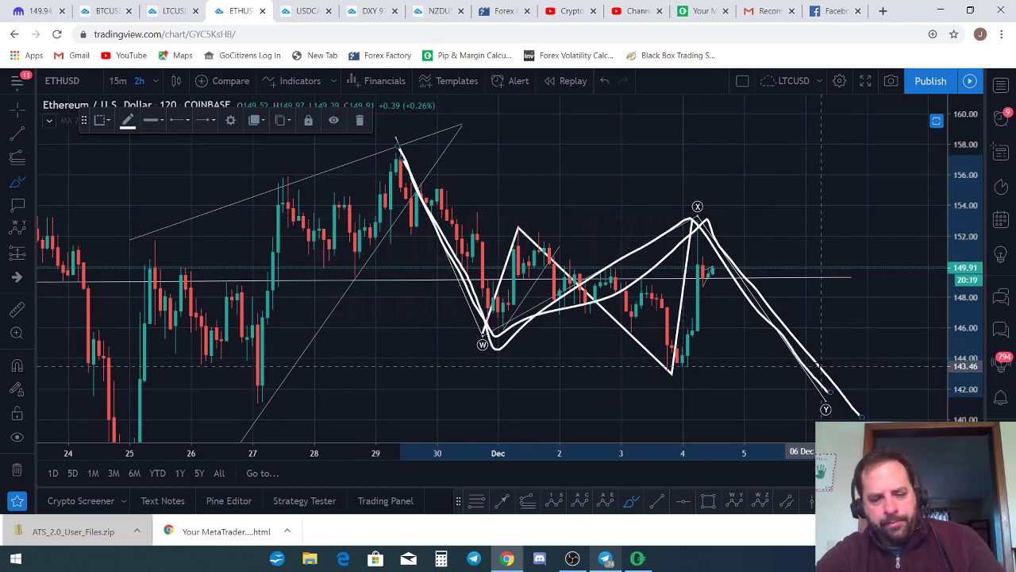
{"action": "key", "text": "ctrl+z"}
{"action": "key", "text": "ctrl+z"}
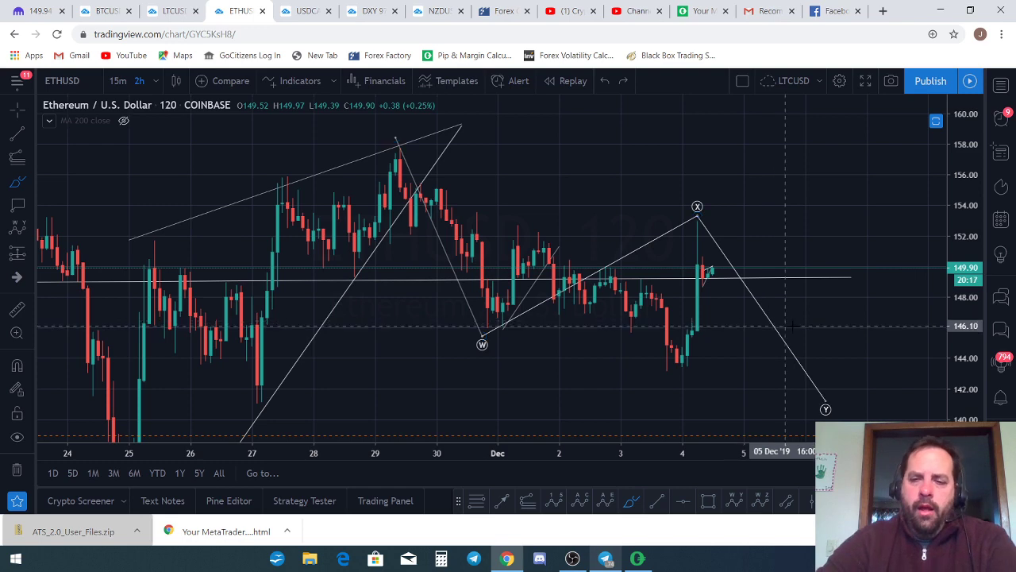
- Lower the later end of the long, nearly horizontal trendline so that it lies level just below 149.00
{"action": "scroll", "coordinate": [809, 317], "scroll_direction": "down", "scroll_amount": 2}
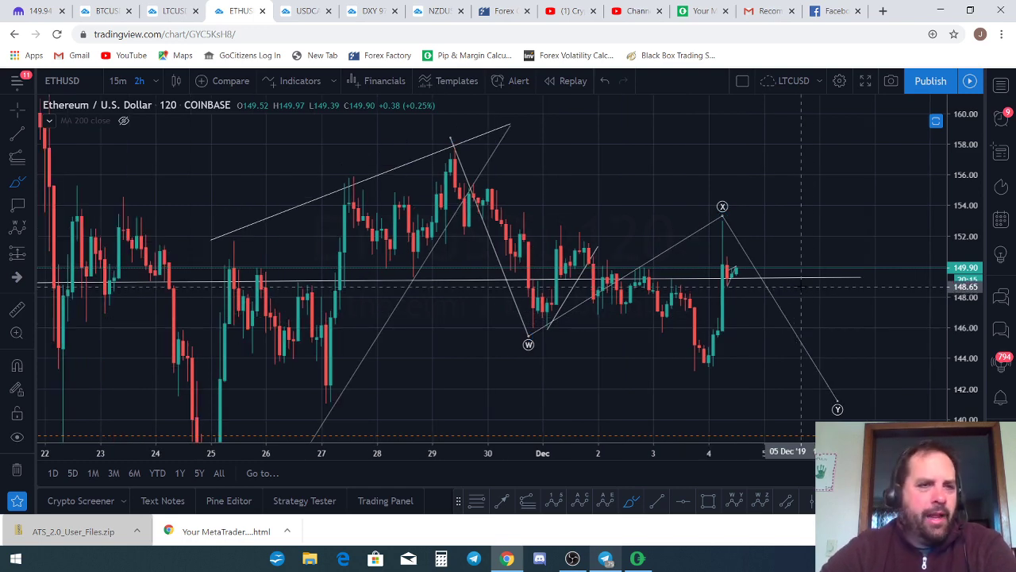
{"action": "scroll", "coordinate": [801, 276], "scroll_direction": "up", "scroll_amount": 1}
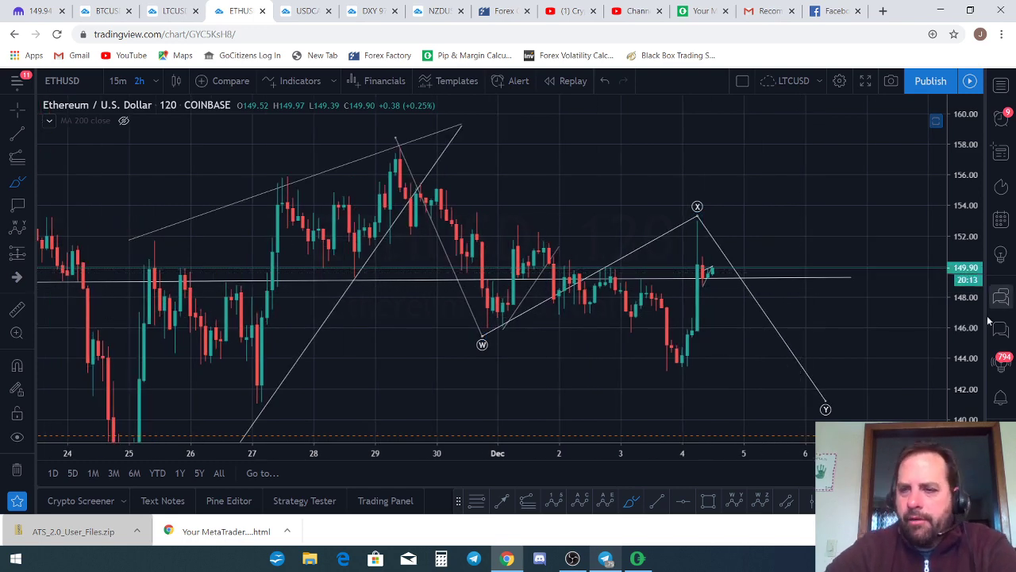
{"action": "left_click_drag", "start_coordinate": [976, 335], "coordinate": [962, 245]}
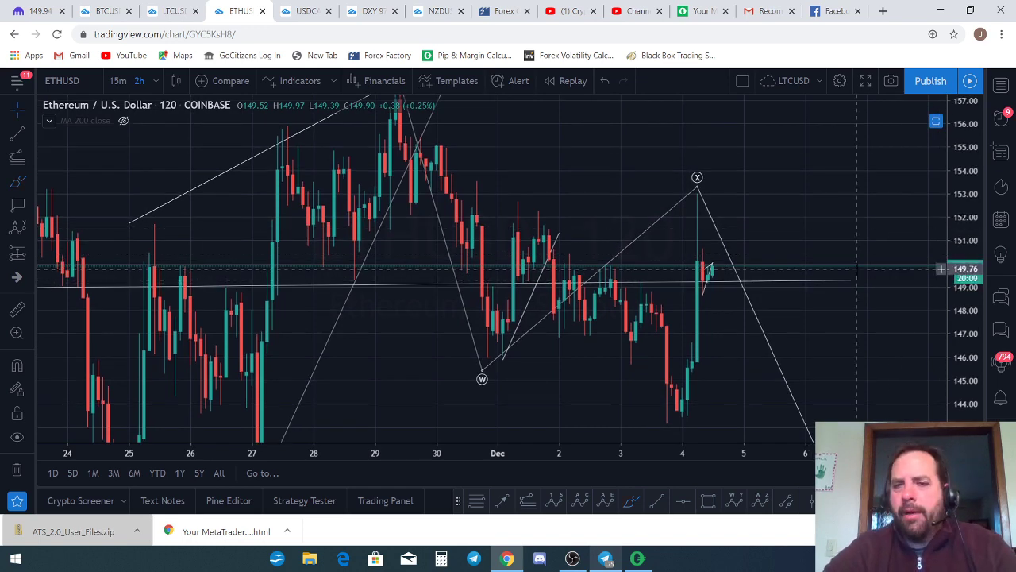
{"action": "left_click_drag", "start_coordinate": [851, 284], "coordinate": [851, 290]}
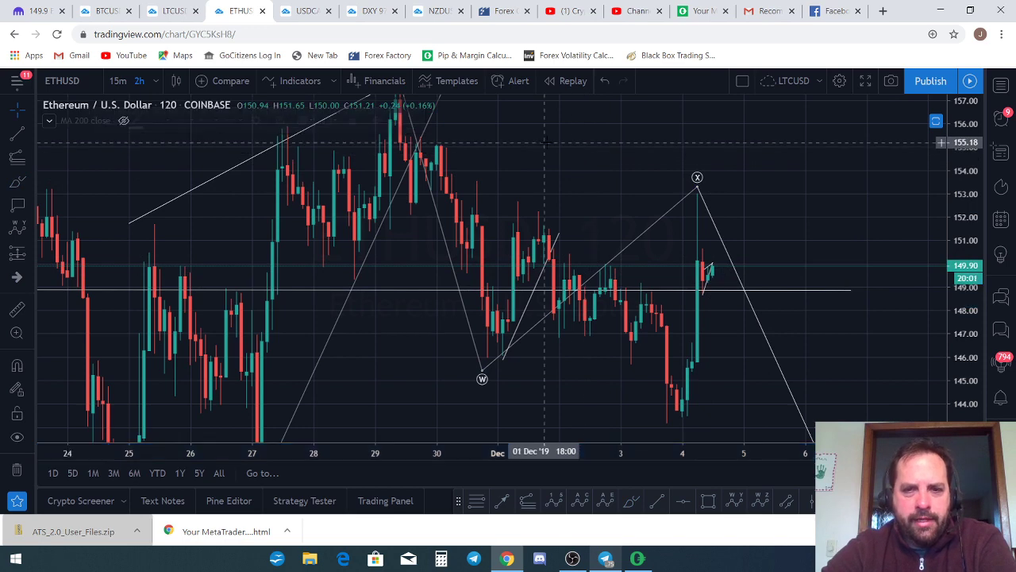
{"action": "left_click_drag", "start_coordinate": [556, 169], "coordinate": [665, 153]}
{"action": "left_click_drag", "start_coordinate": [937, 130], "coordinate": [943, 421]}
{"action": "scroll", "coordinate": [878, 175], "scroll_direction": "down", "scroll_amount": 1}
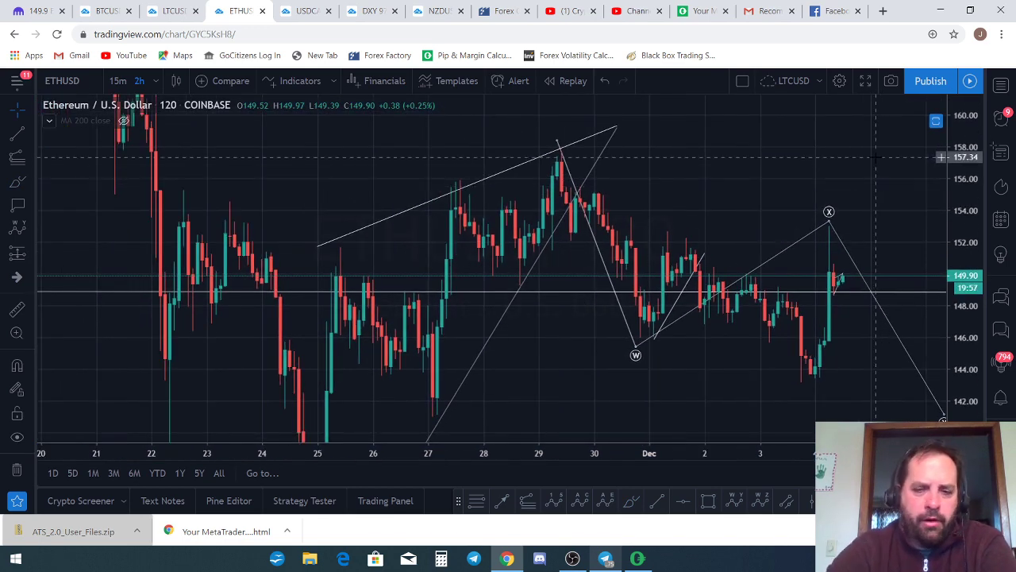